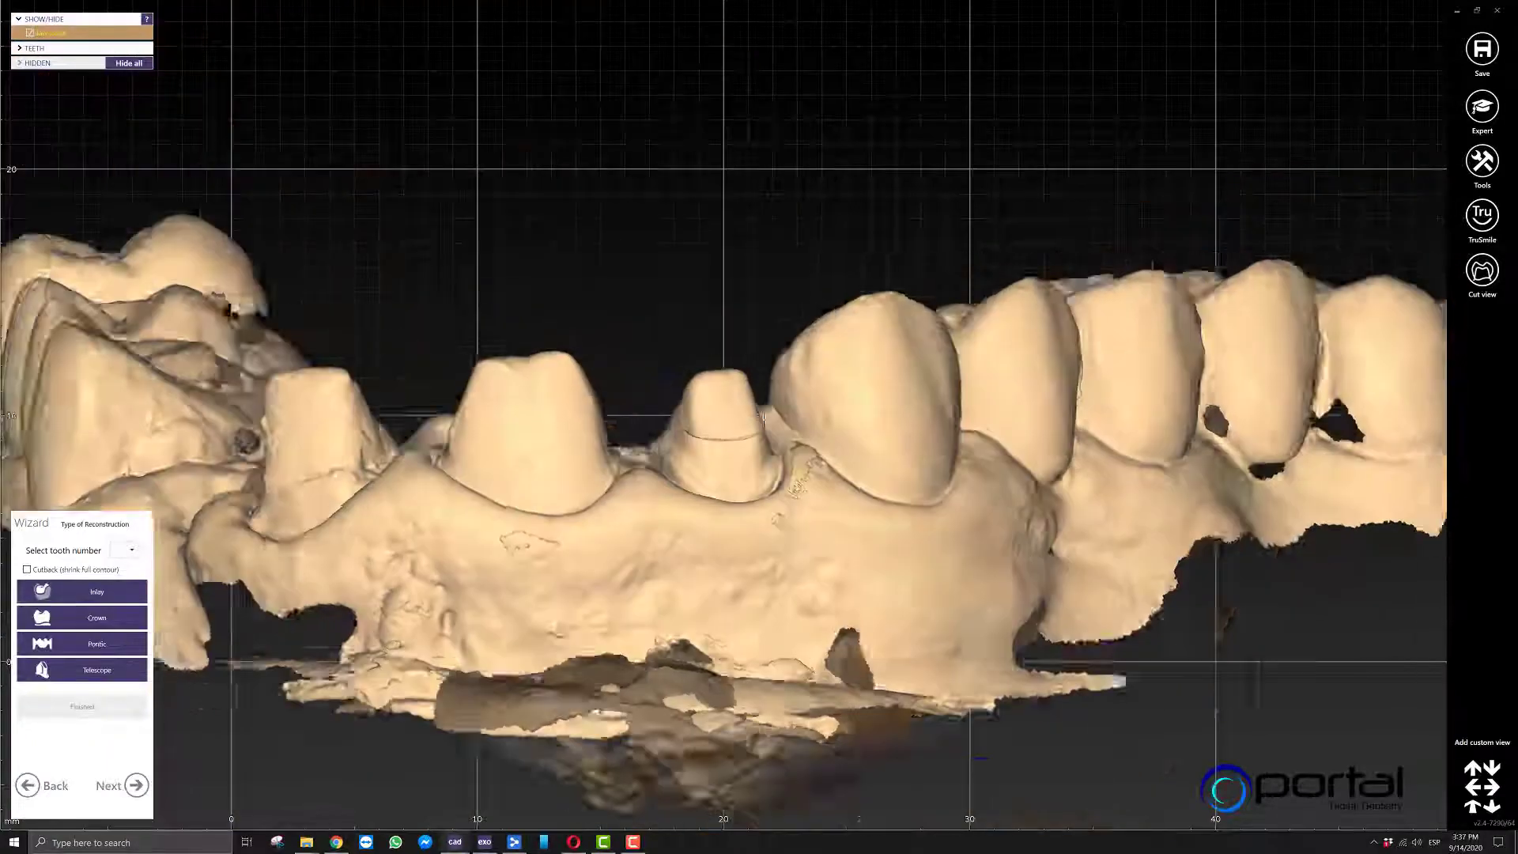
# Define tooth 5 as a pontic, finish the reconstruction type selection and continue to the virtual waxup bottom stage.
pyautogui.scroll(-5, 605, 352)
pyautogui.moveTo(600, 351); pyautogui.dragTo(659, 394, button='right')
pyautogui.scroll(3, 658, 395)
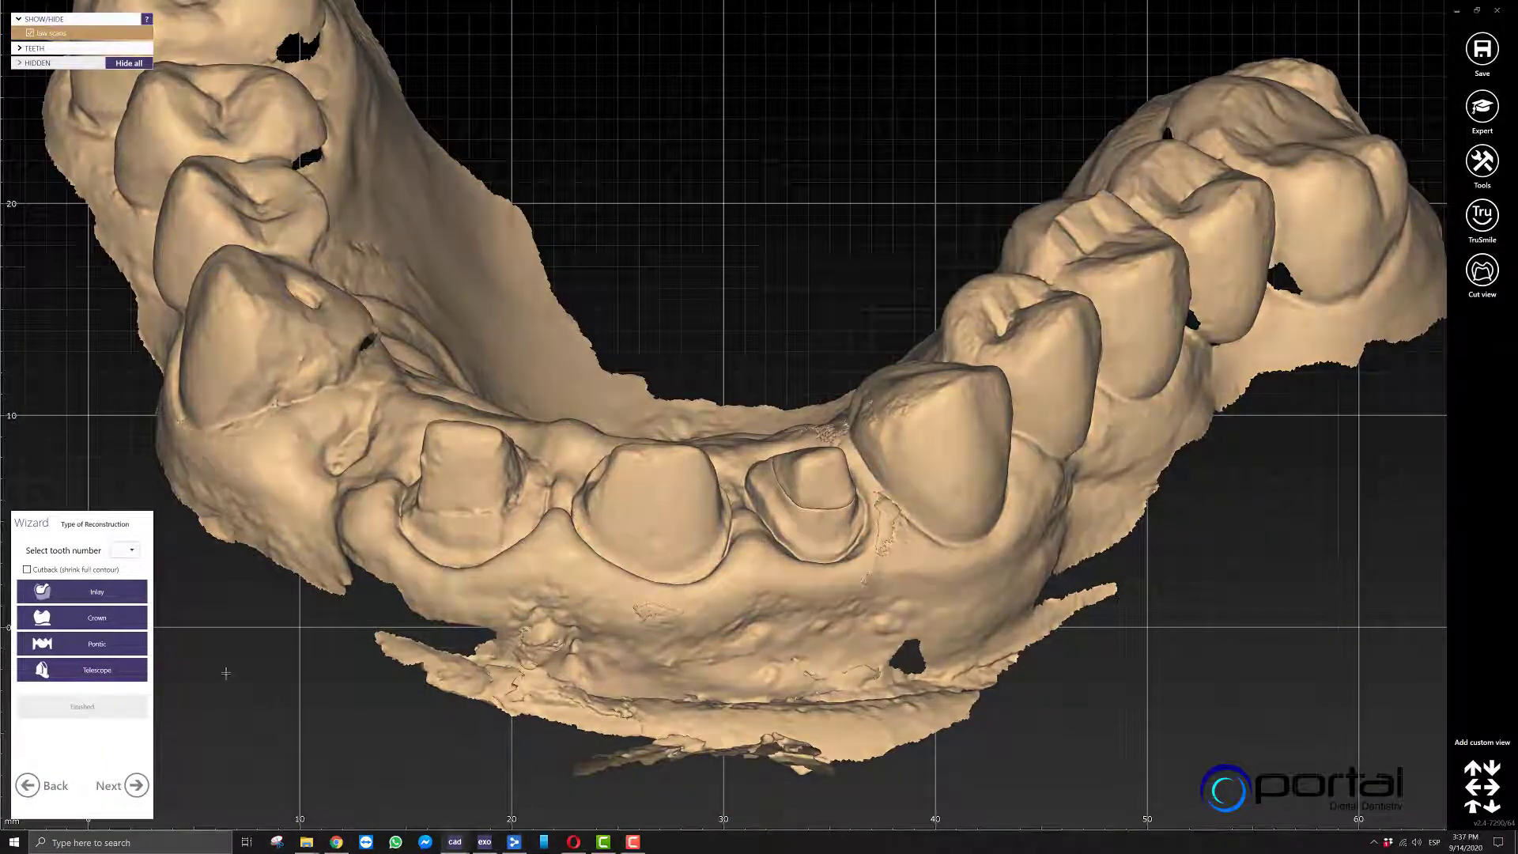
pyautogui.scroll(-3, 628, 428)
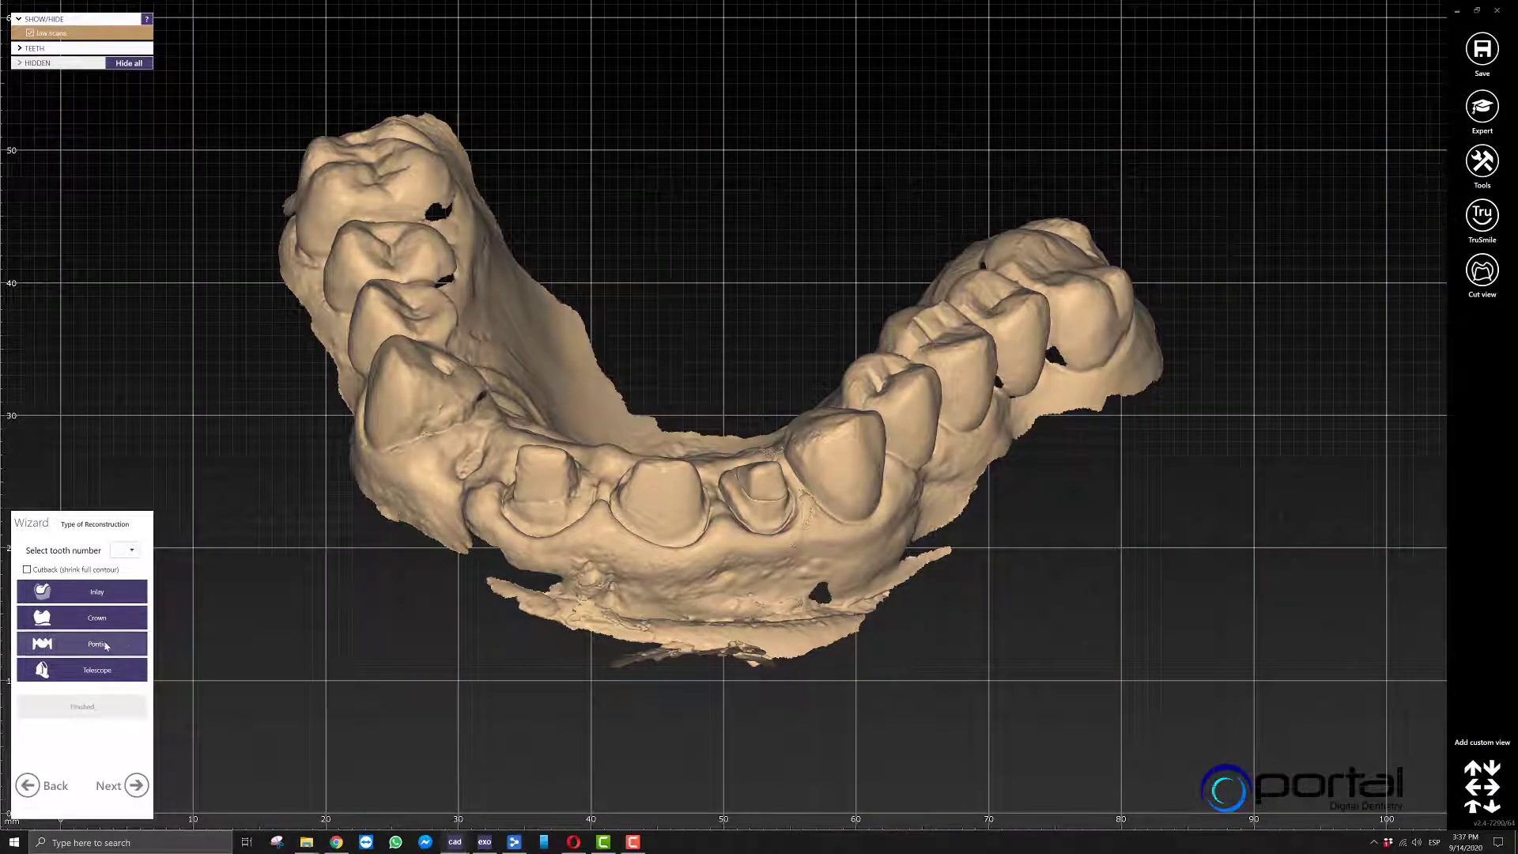
pyautogui.click(78, 646)
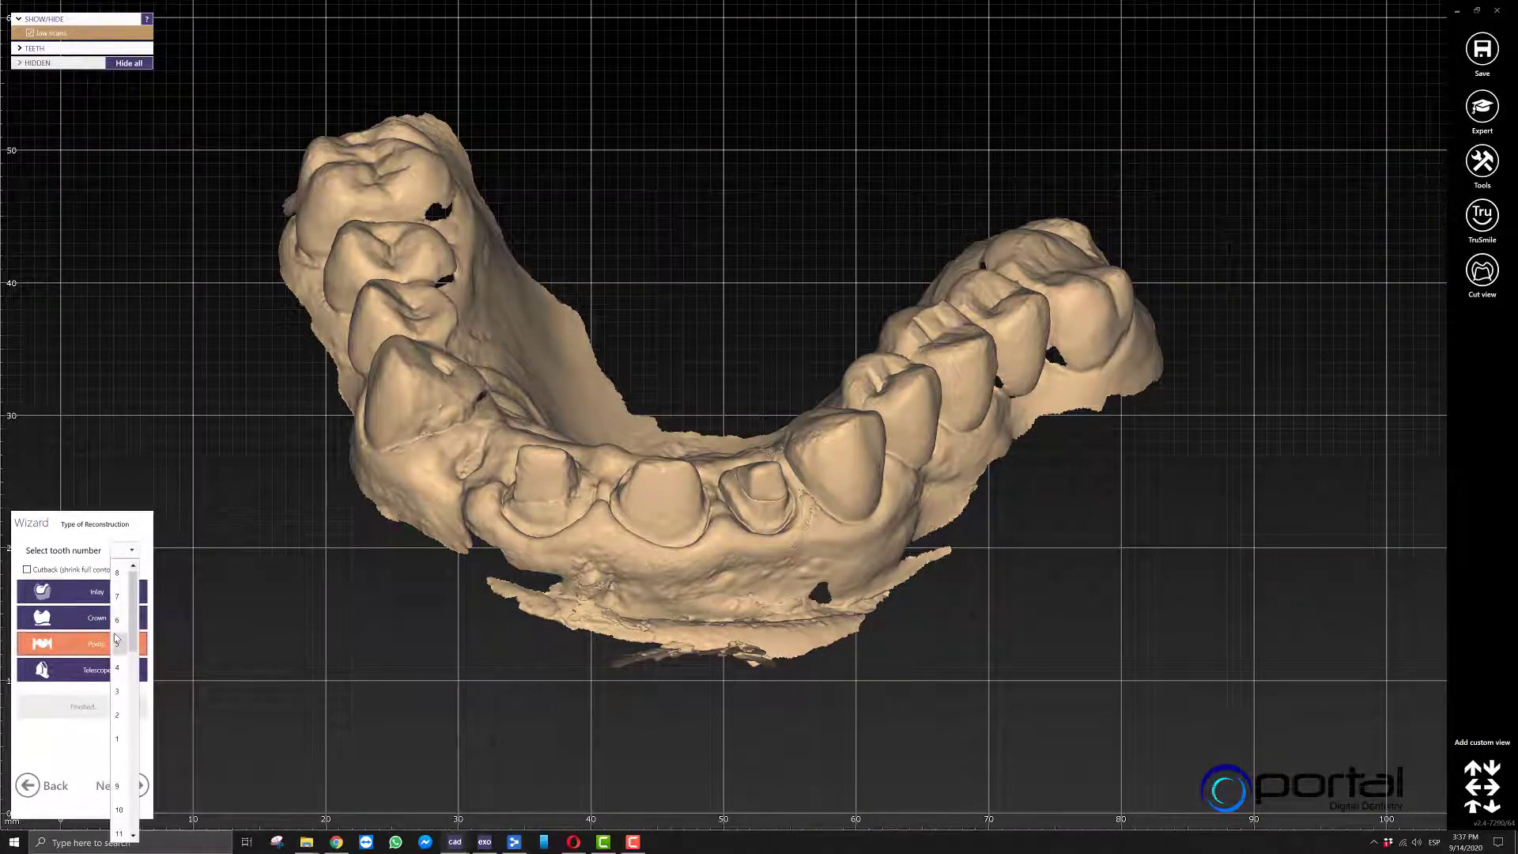
pyautogui.click(116, 643)
pyautogui.click(136, 787)
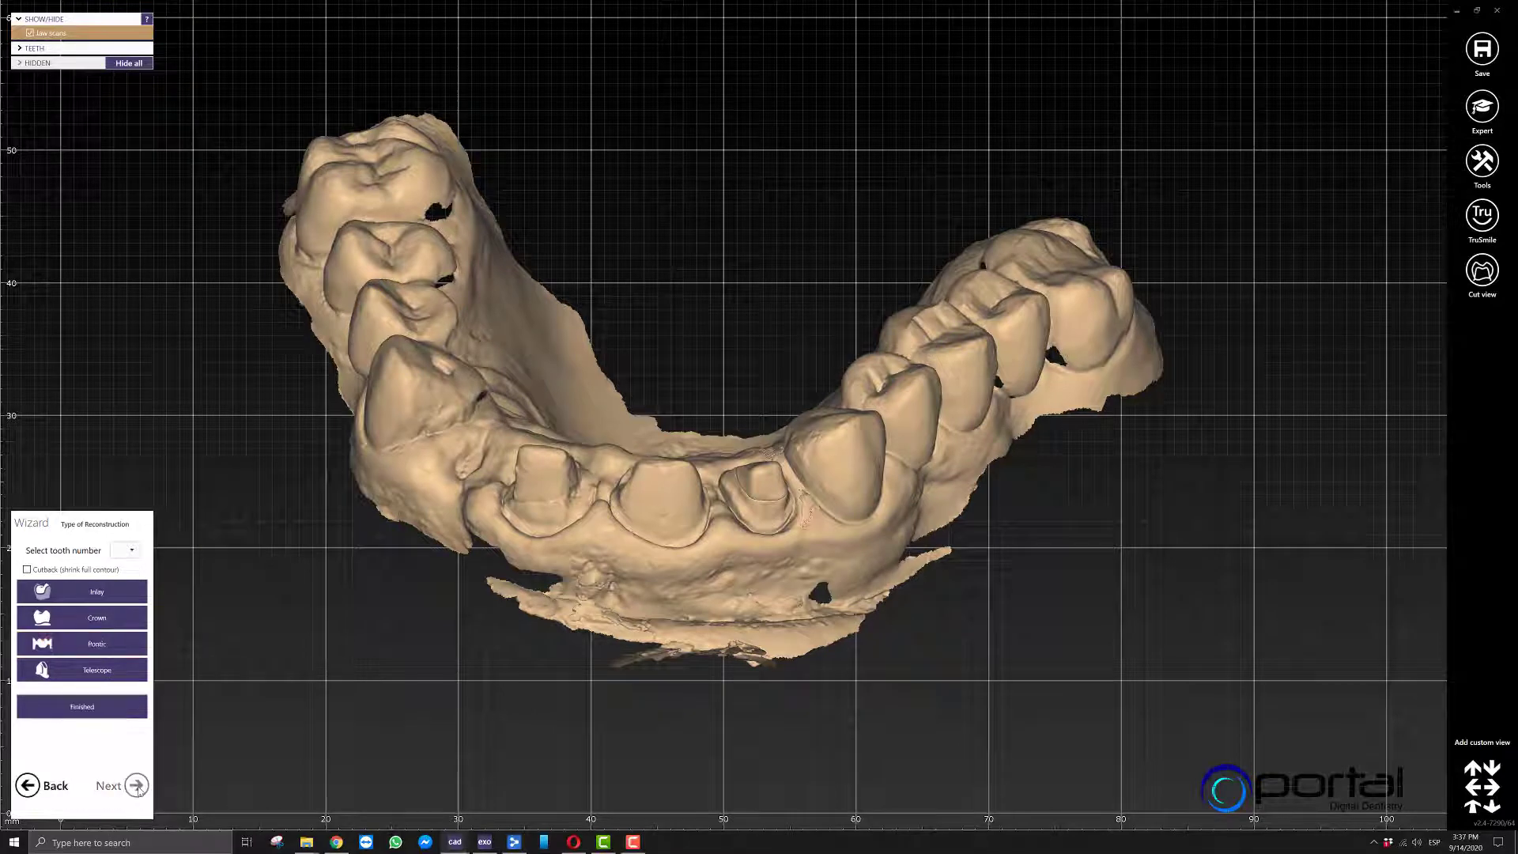
pyautogui.click(121, 711)
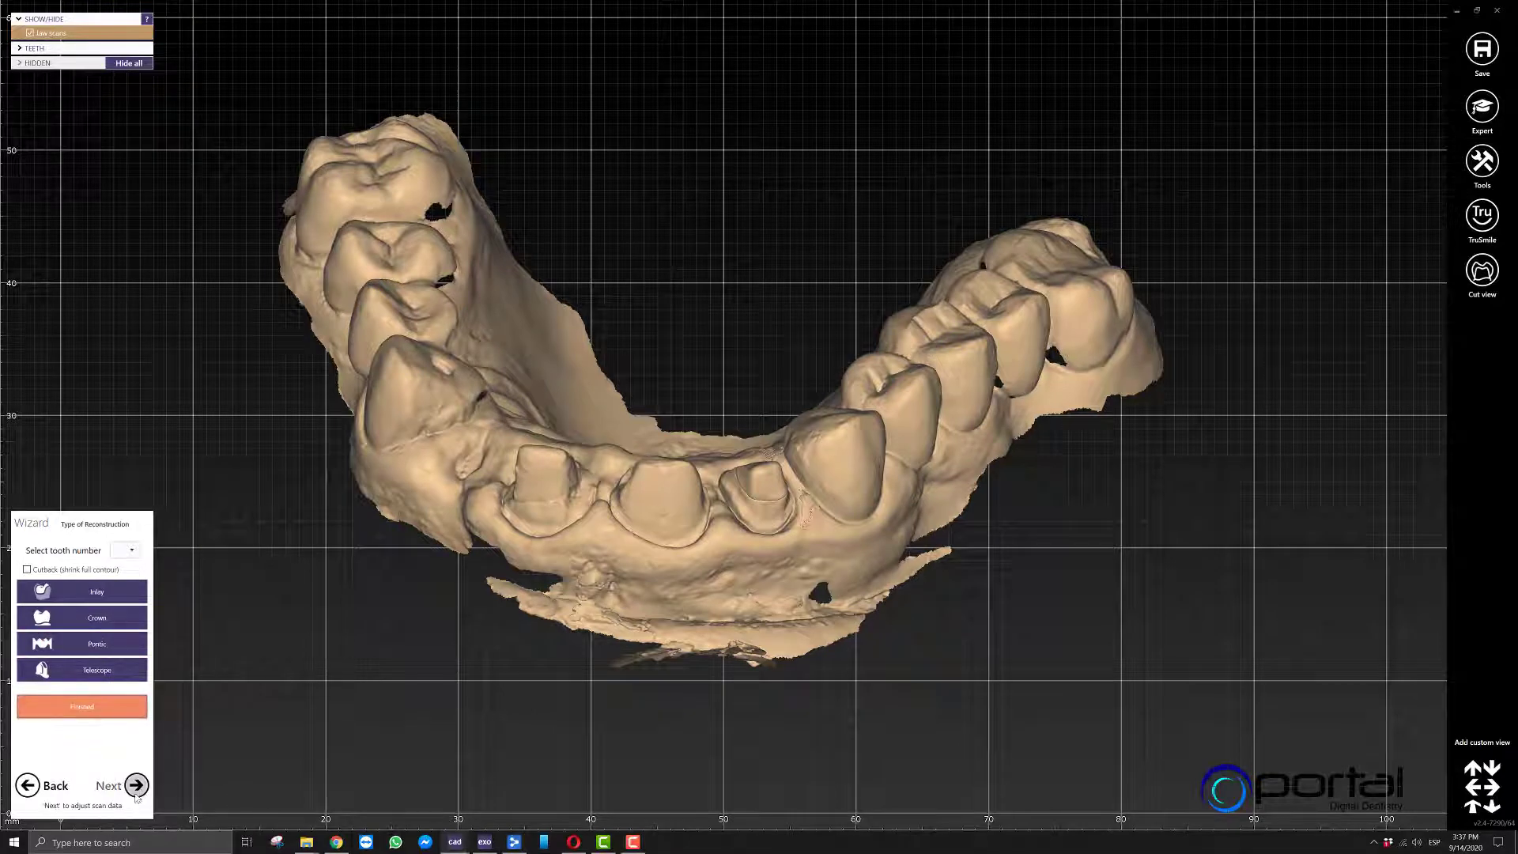
pyautogui.click(136, 786)
# Choose a virtual gingiva design, set the allowed undercuts to 0 mm in the undercut block-out settings, and apply the waxup bottom.
pyautogui.moveTo(1023, 467)
pyautogui.mouseDown(button='right')
pyautogui.moveTo(981, 471)
pyautogui.moveTo(994, 468)
pyautogui.mouseUp(button='right')
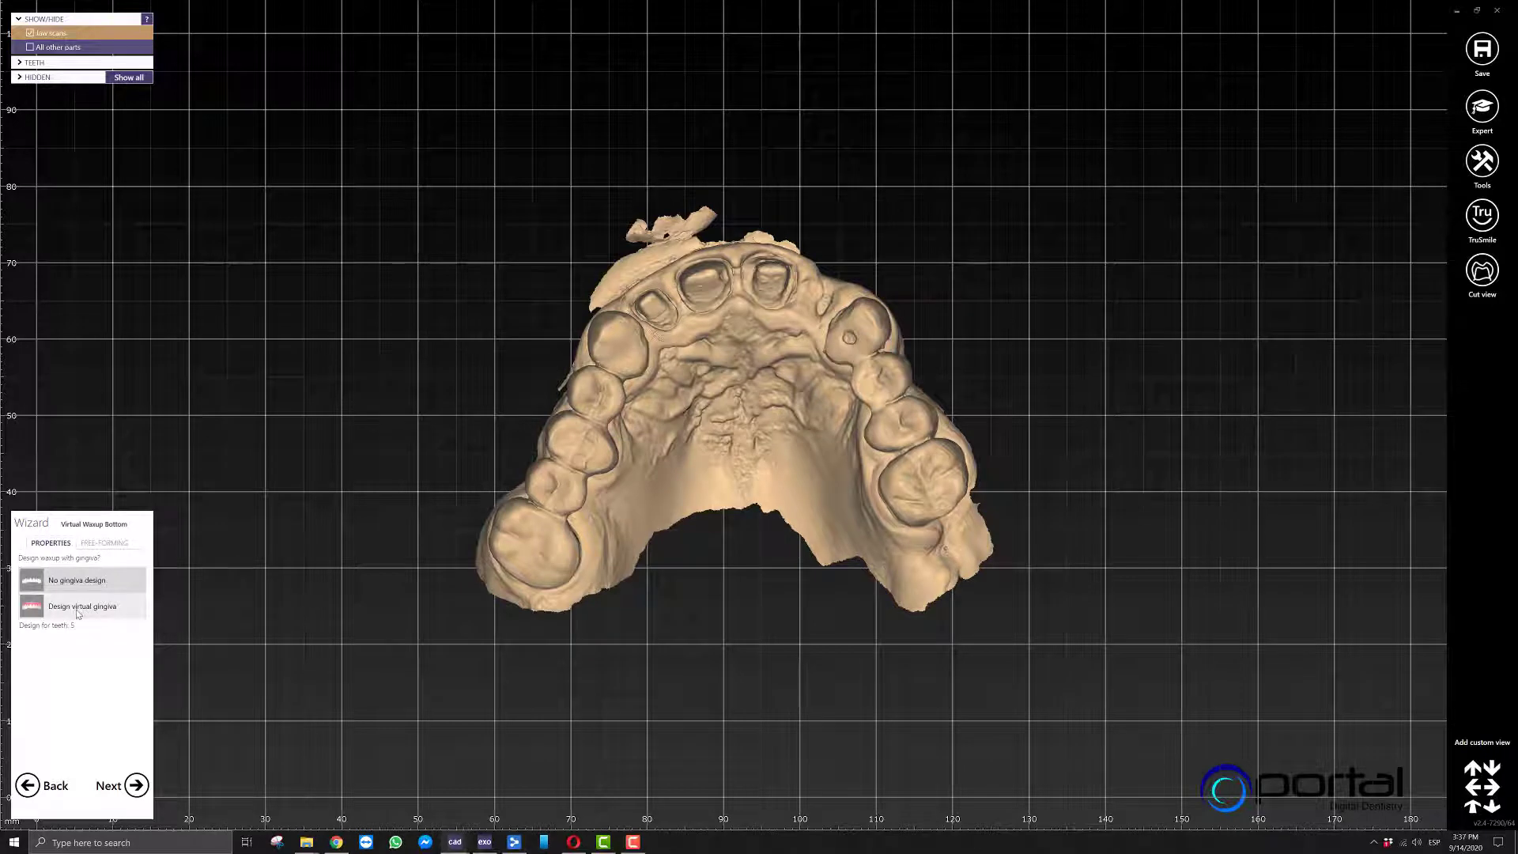
pyautogui.click(78, 608)
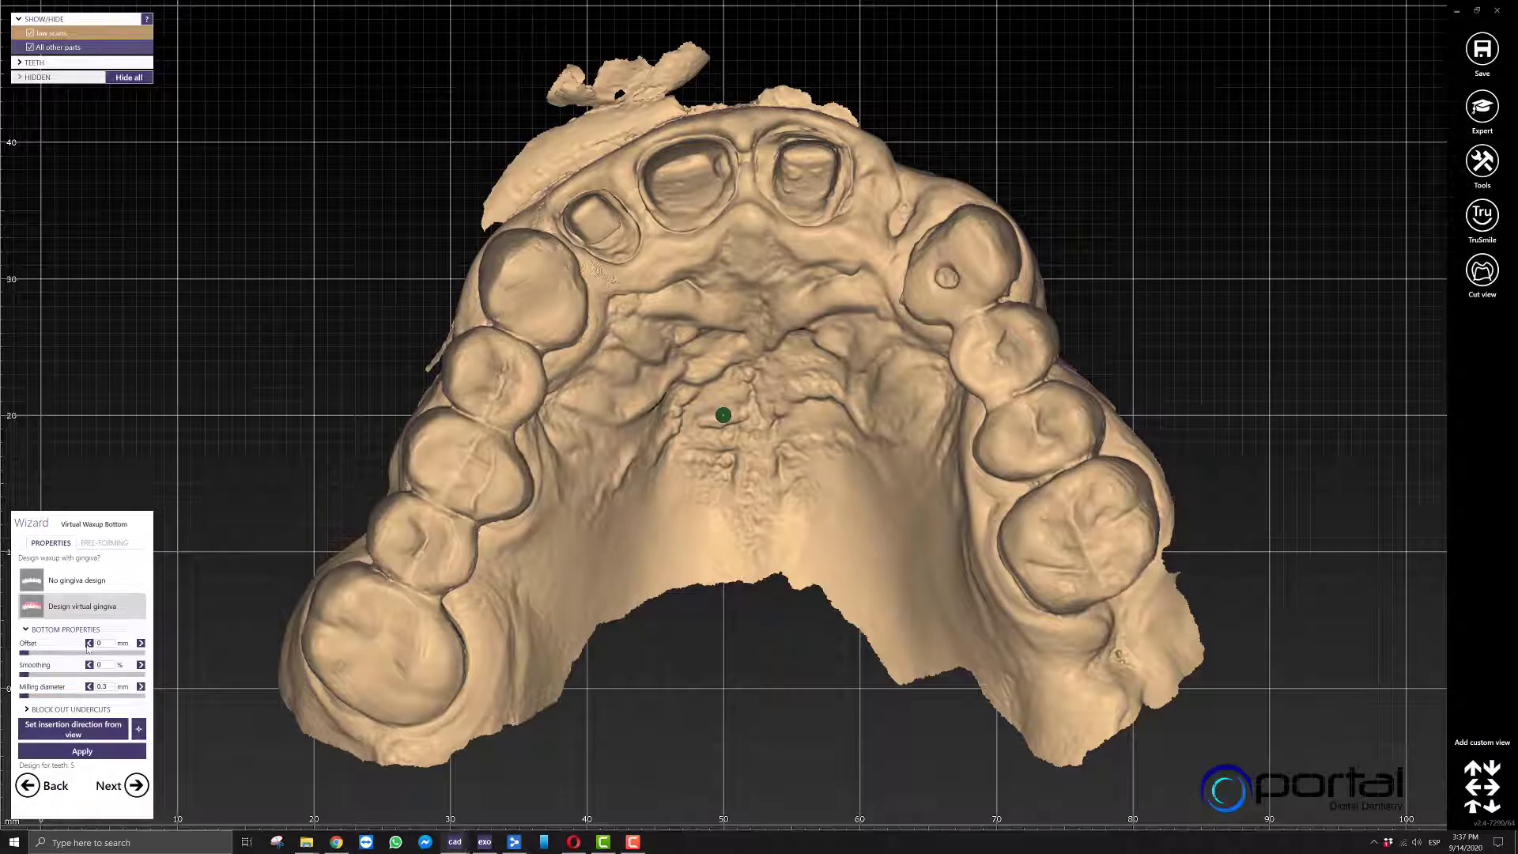
pyautogui.click(59, 630)
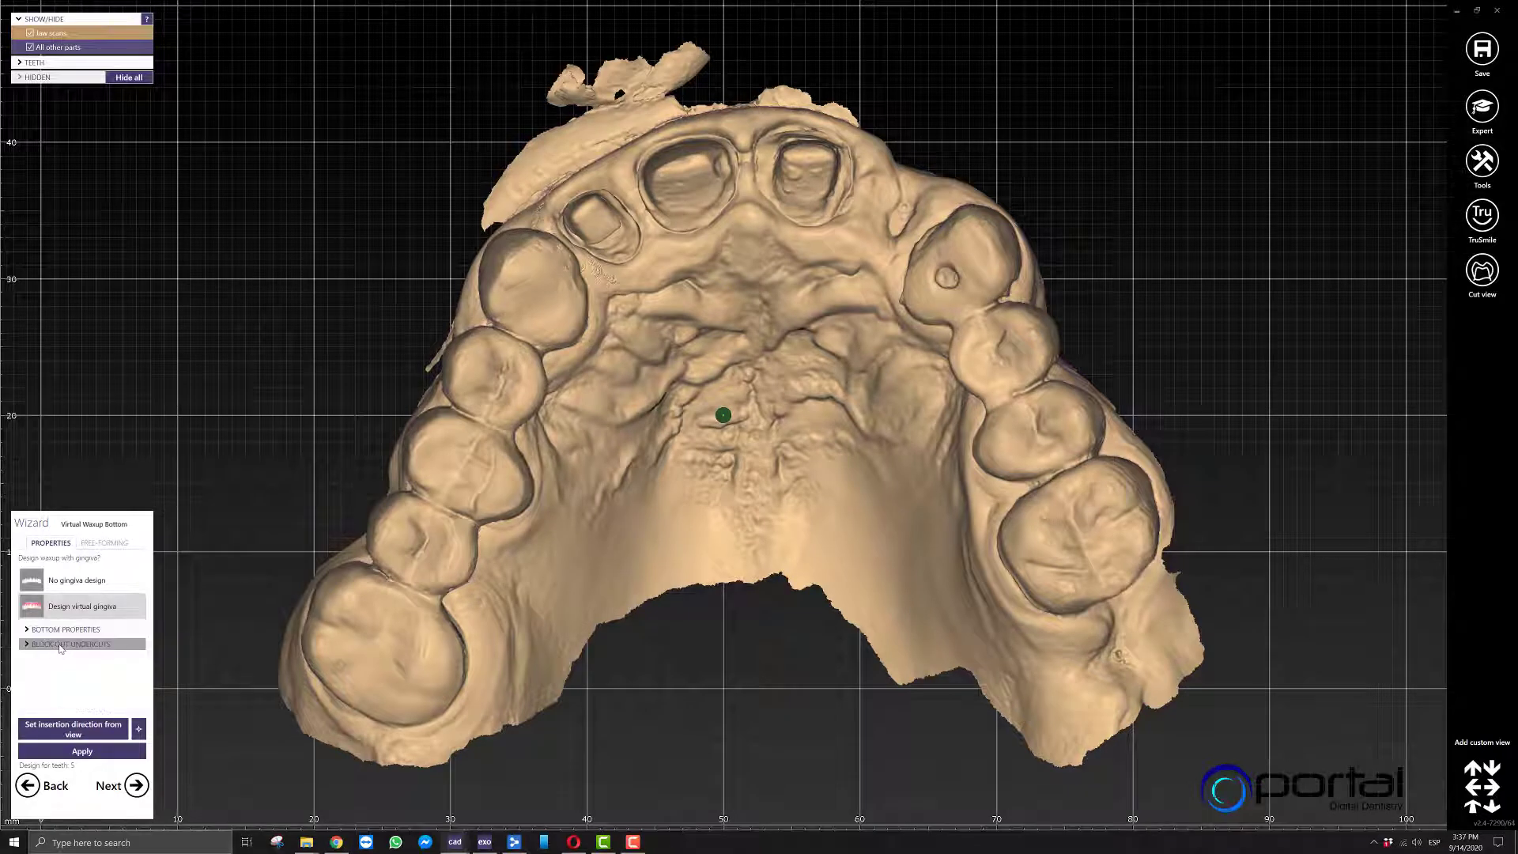
pyautogui.click(60, 645)
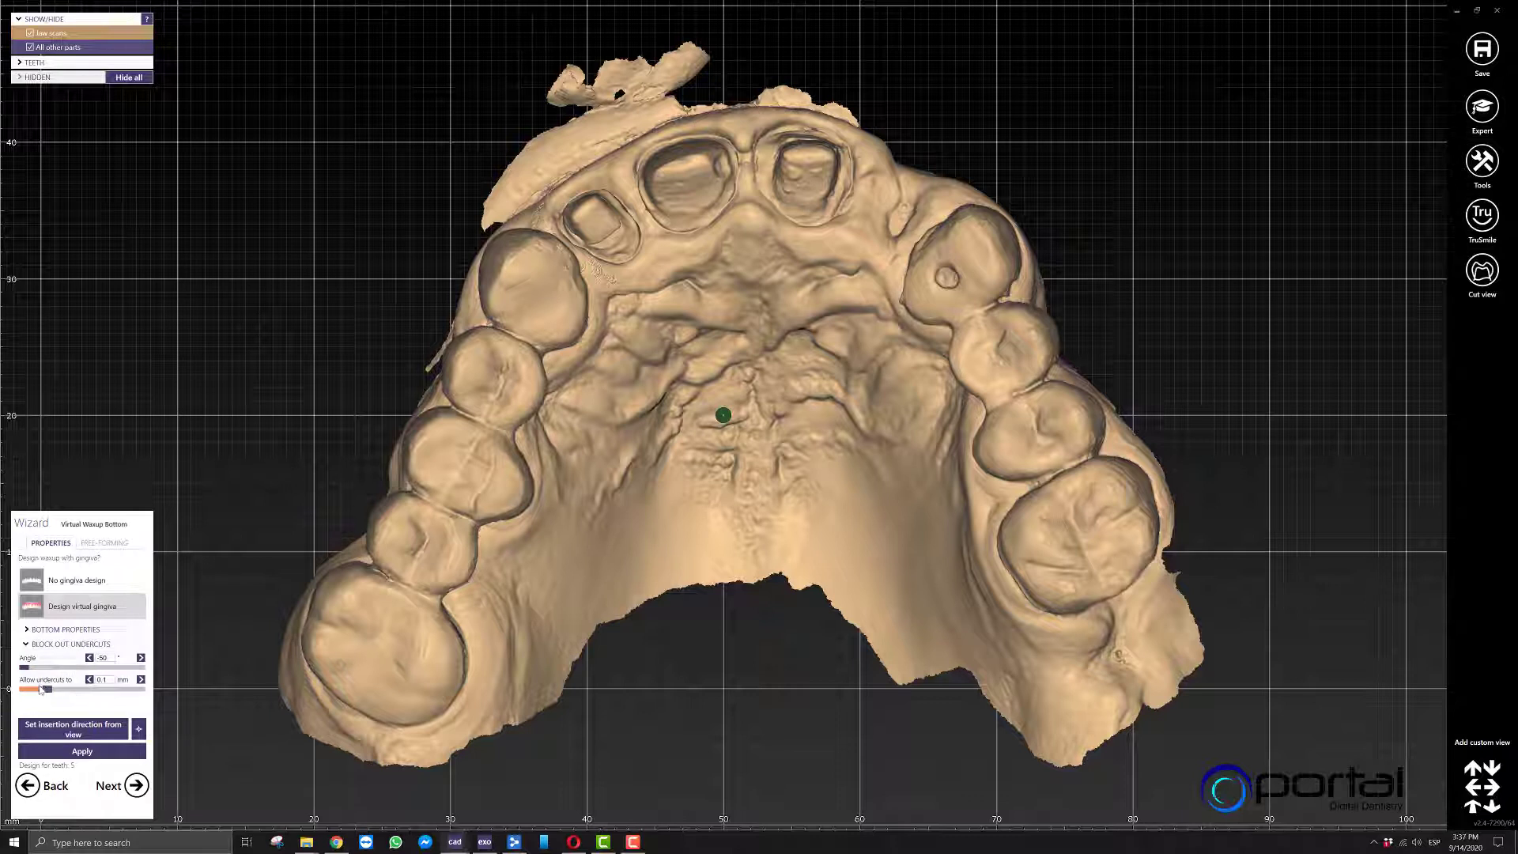
pyautogui.moveTo(41, 689); pyautogui.dragTo(24, 690)
pyautogui.click(82, 752)
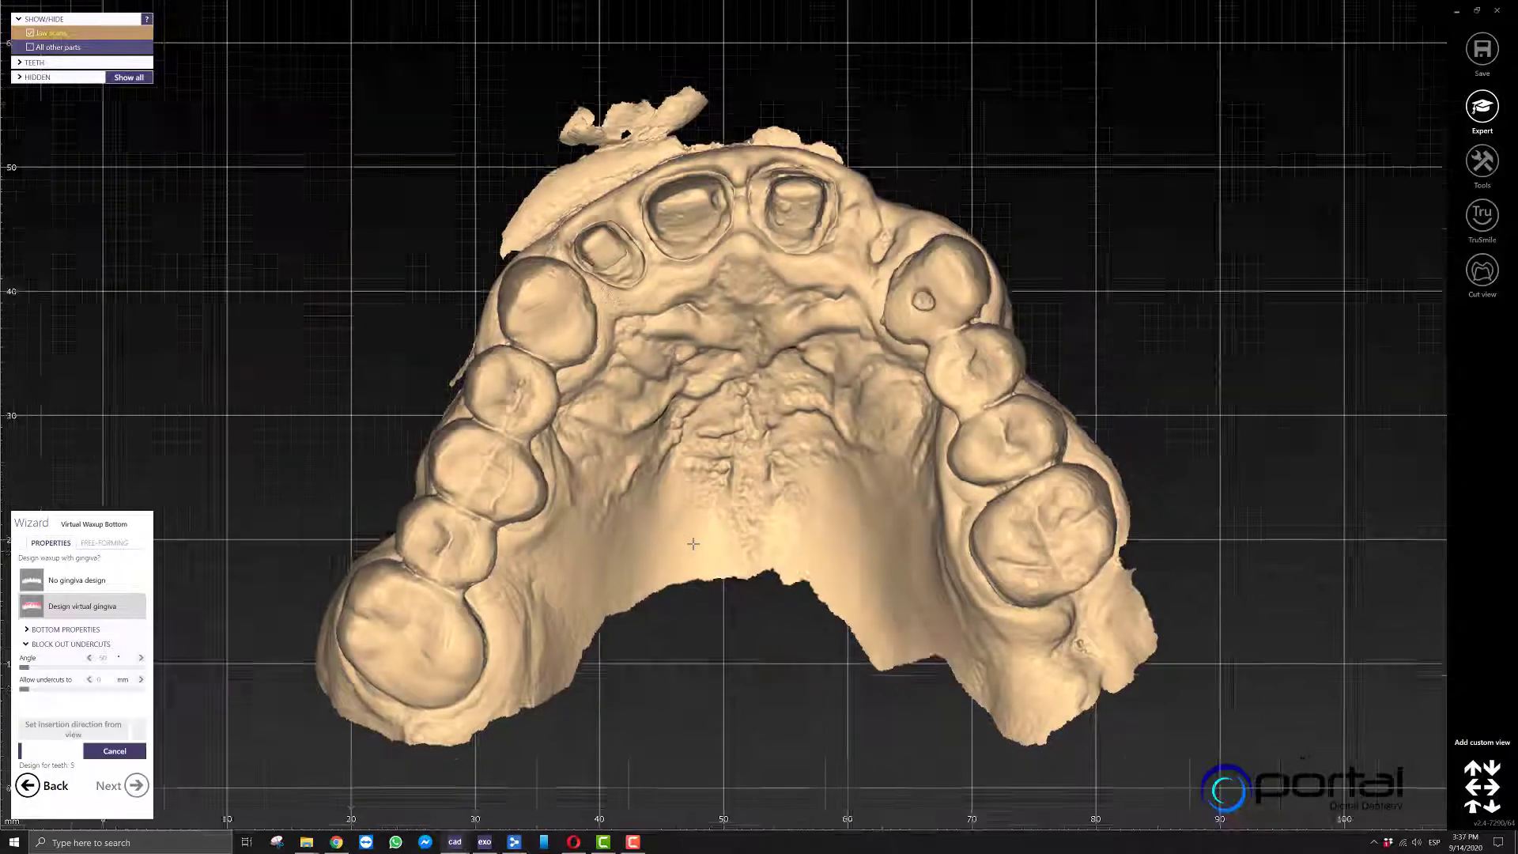
pyautogui.scroll(-3, 693, 544)
pyautogui.moveTo(693, 544); pyautogui.dragTo(665, 571, button='right')
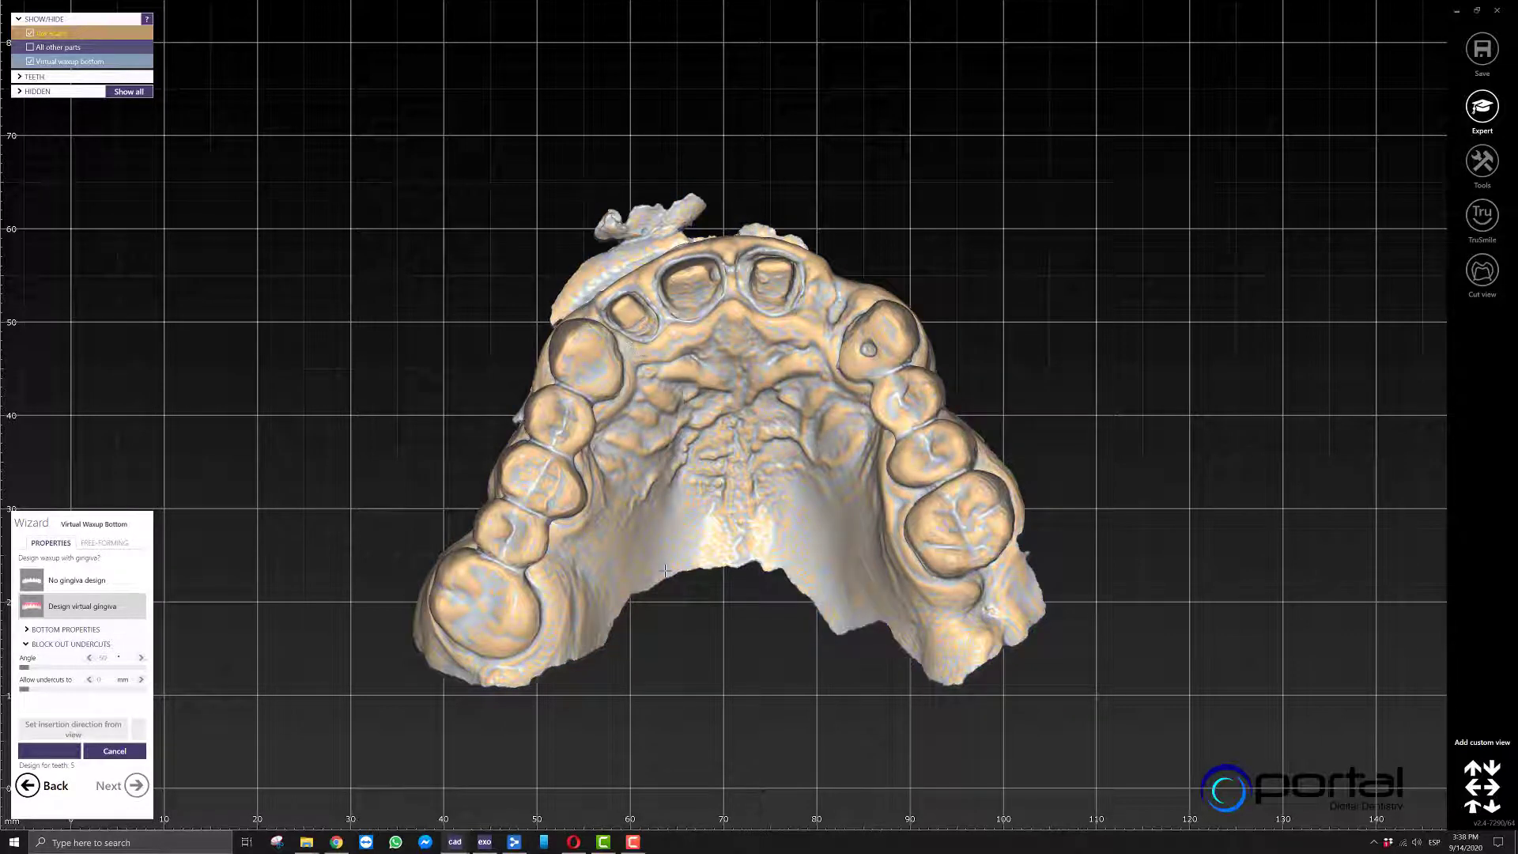
# Turn off the colour map on the virtual waxup bottom through its visual properties.
pyautogui.scroll(3, 578, 365)
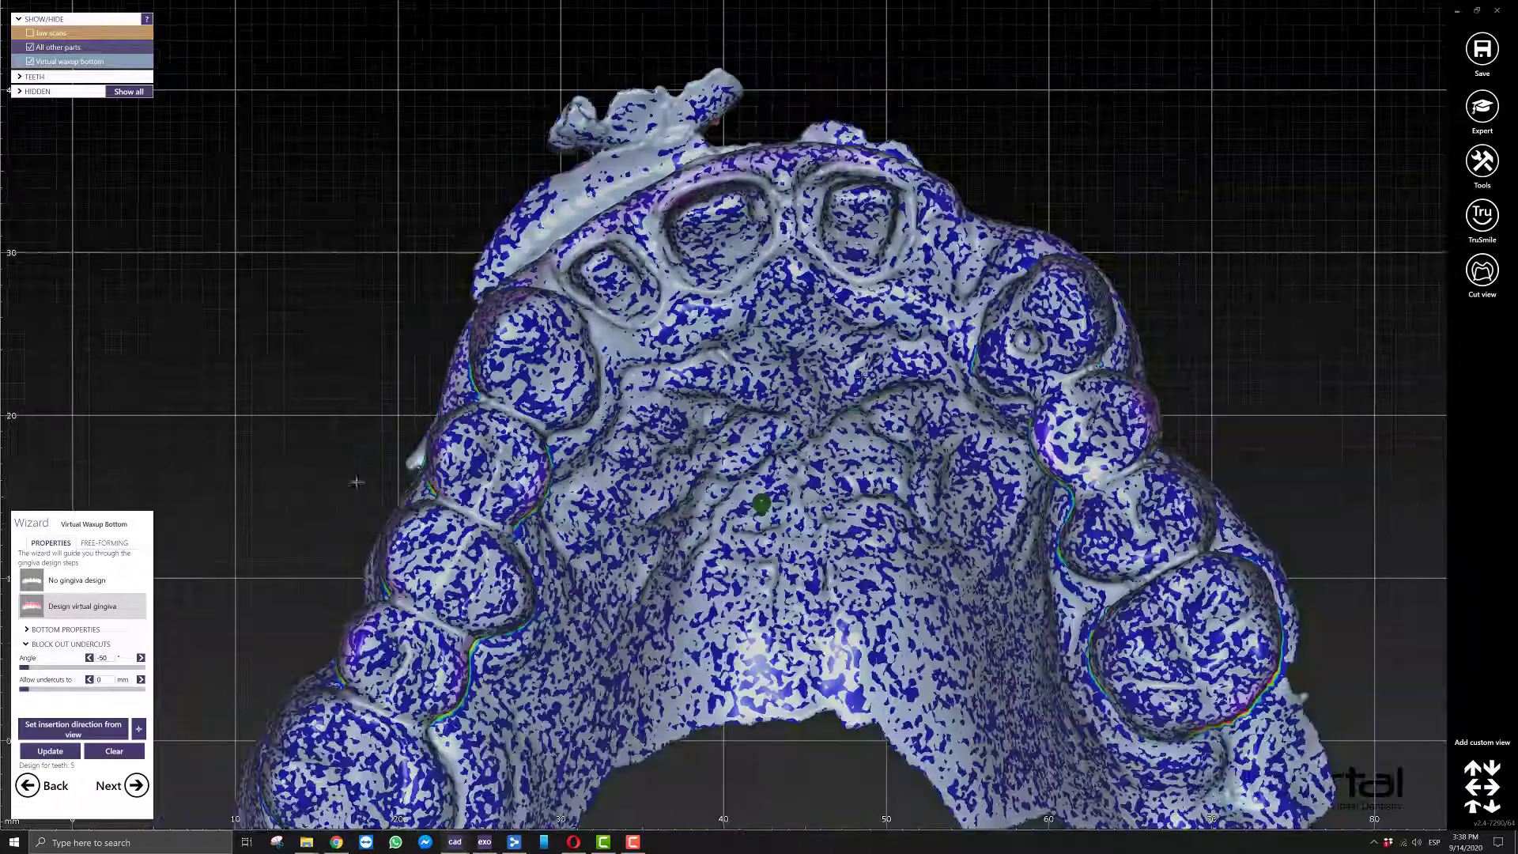
pyautogui.rightClick(862, 381)
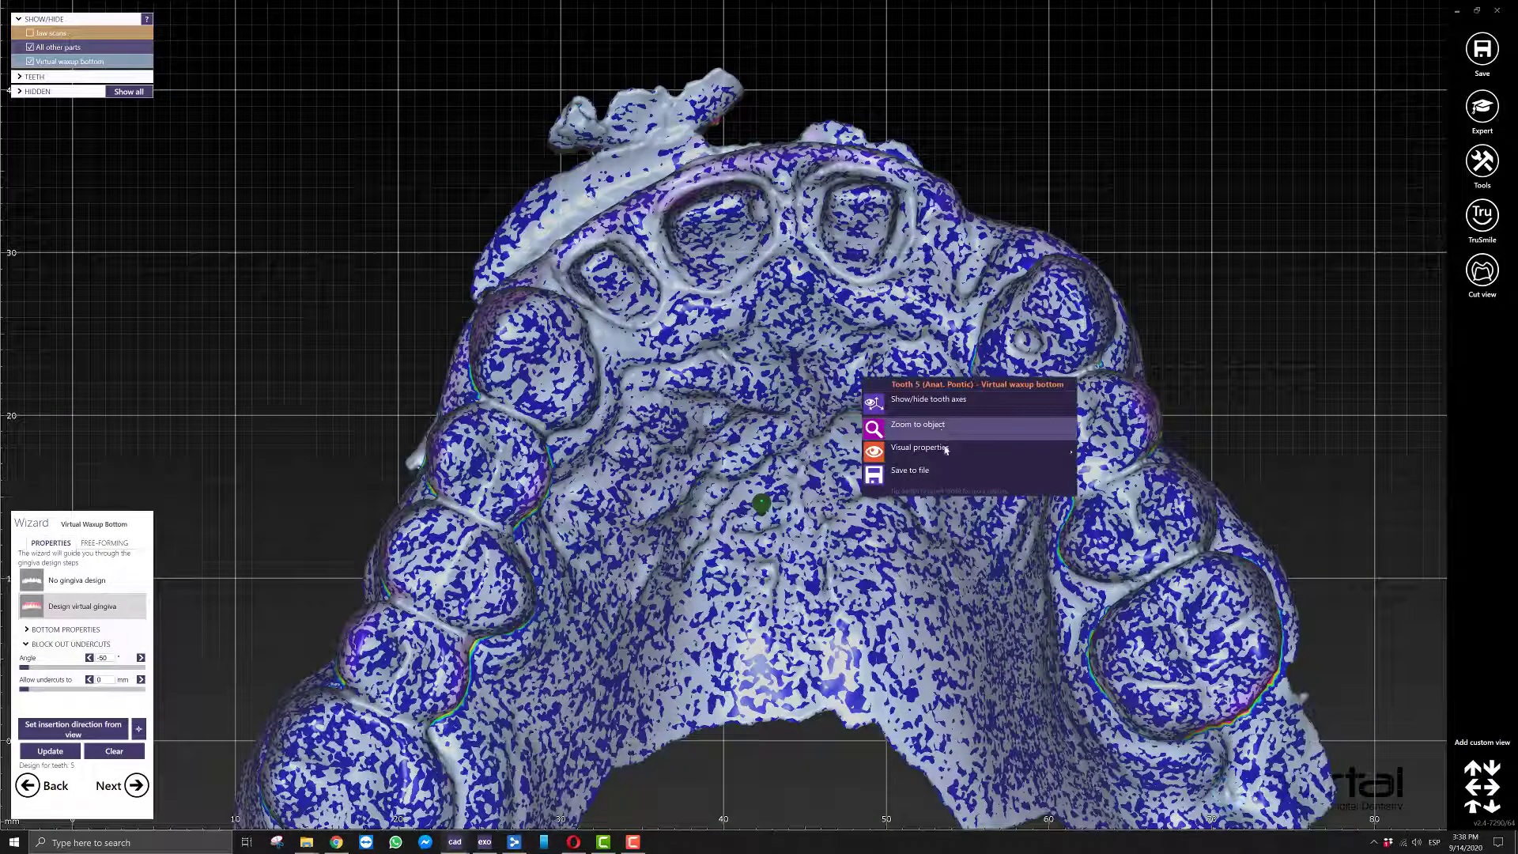
pyautogui.moveTo(1052, 448)
pyautogui.click(1148, 465)
pyautogui.moveTo(798, 348); pyautogui.dragTo(811, 420, button='right')
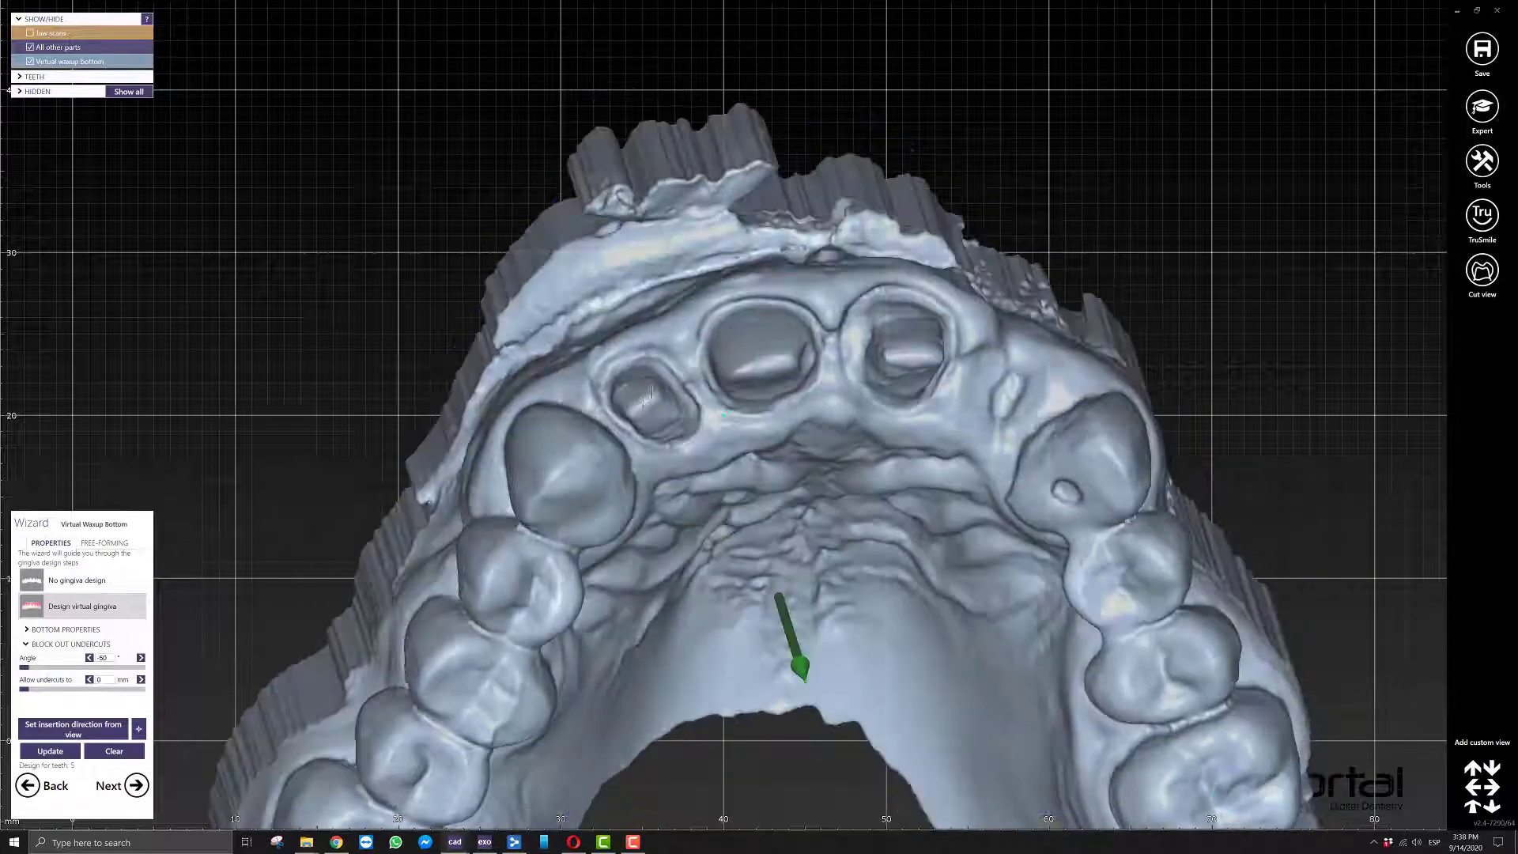
# Examine the prepared teeth, margins and blocked-out sides of the waxup bottom from several angles, and show its bottom properties.
pyautogui.scroll(8, 672, 395)
pyautogui.moveTo(691, 401); pyautogui.dragTo(685, 397, button='right')
pyautogui.scroll(-5, 684, 396)
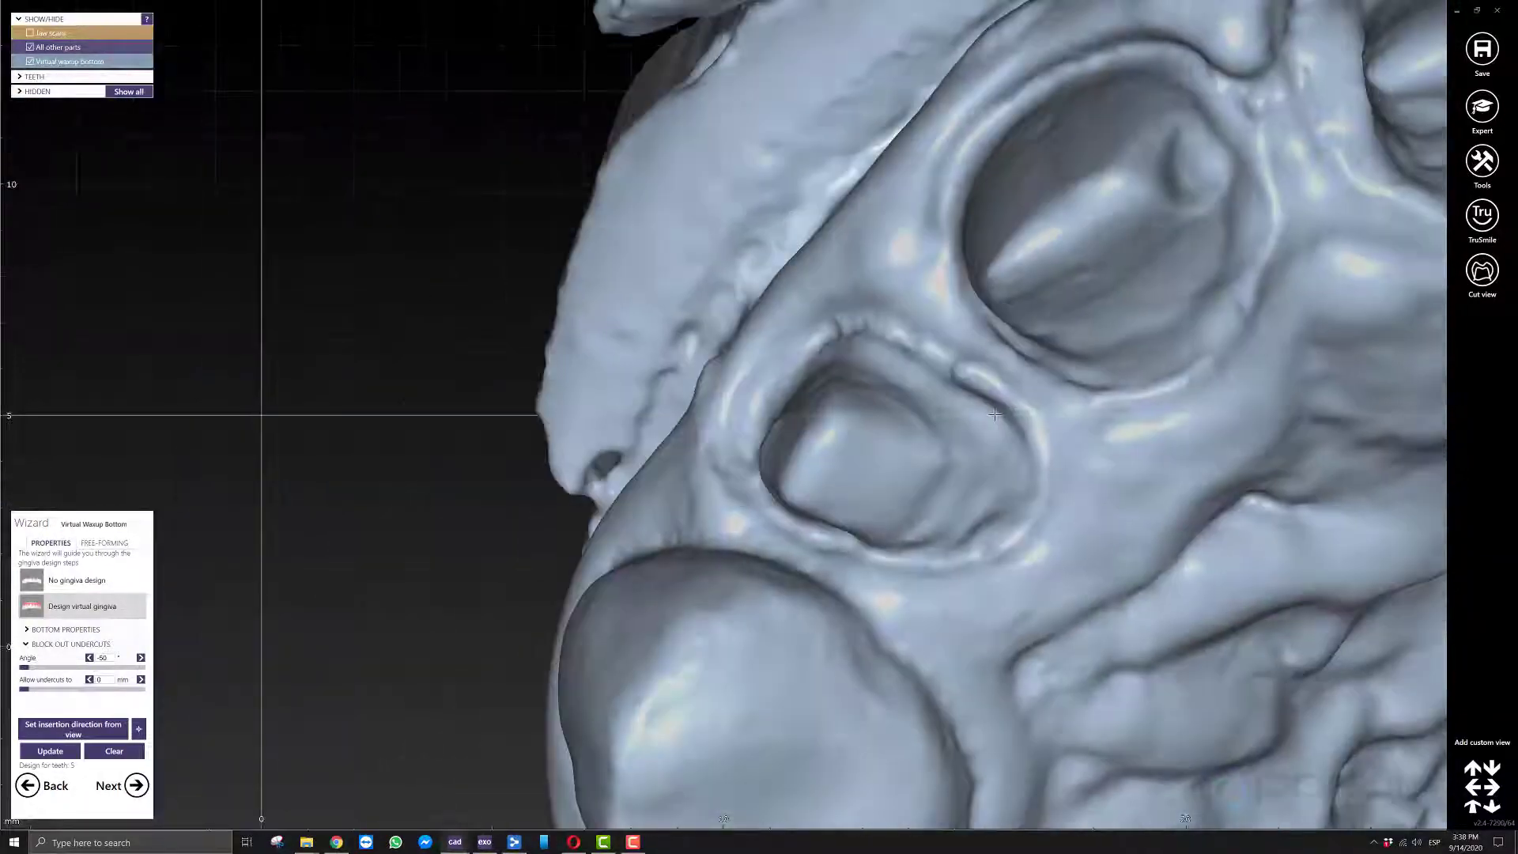
pyautogui.click(69, 630)
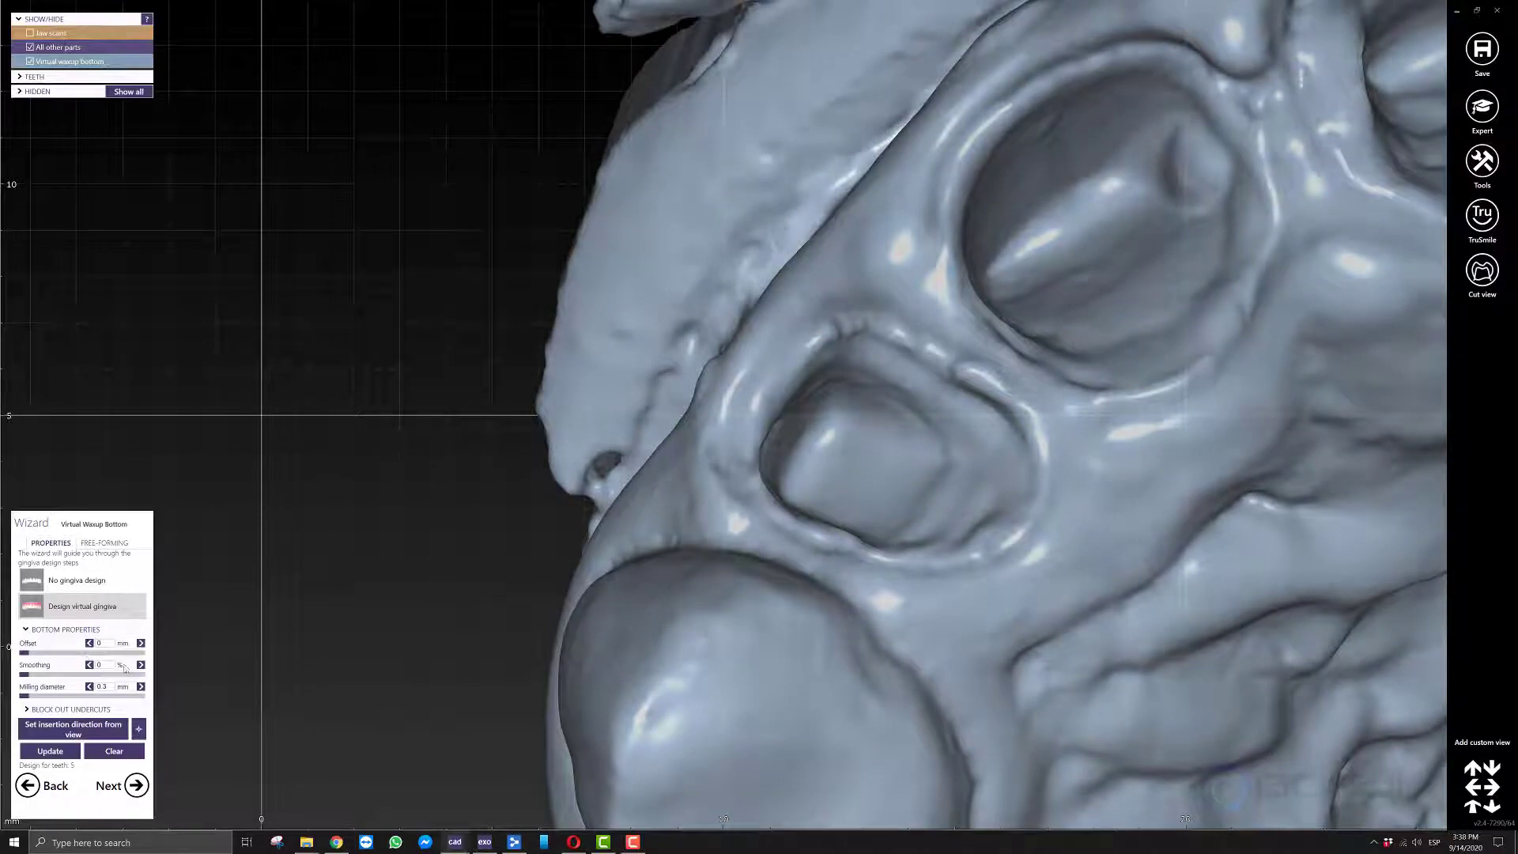
pyautogui.scroll(-5, 845, 491)
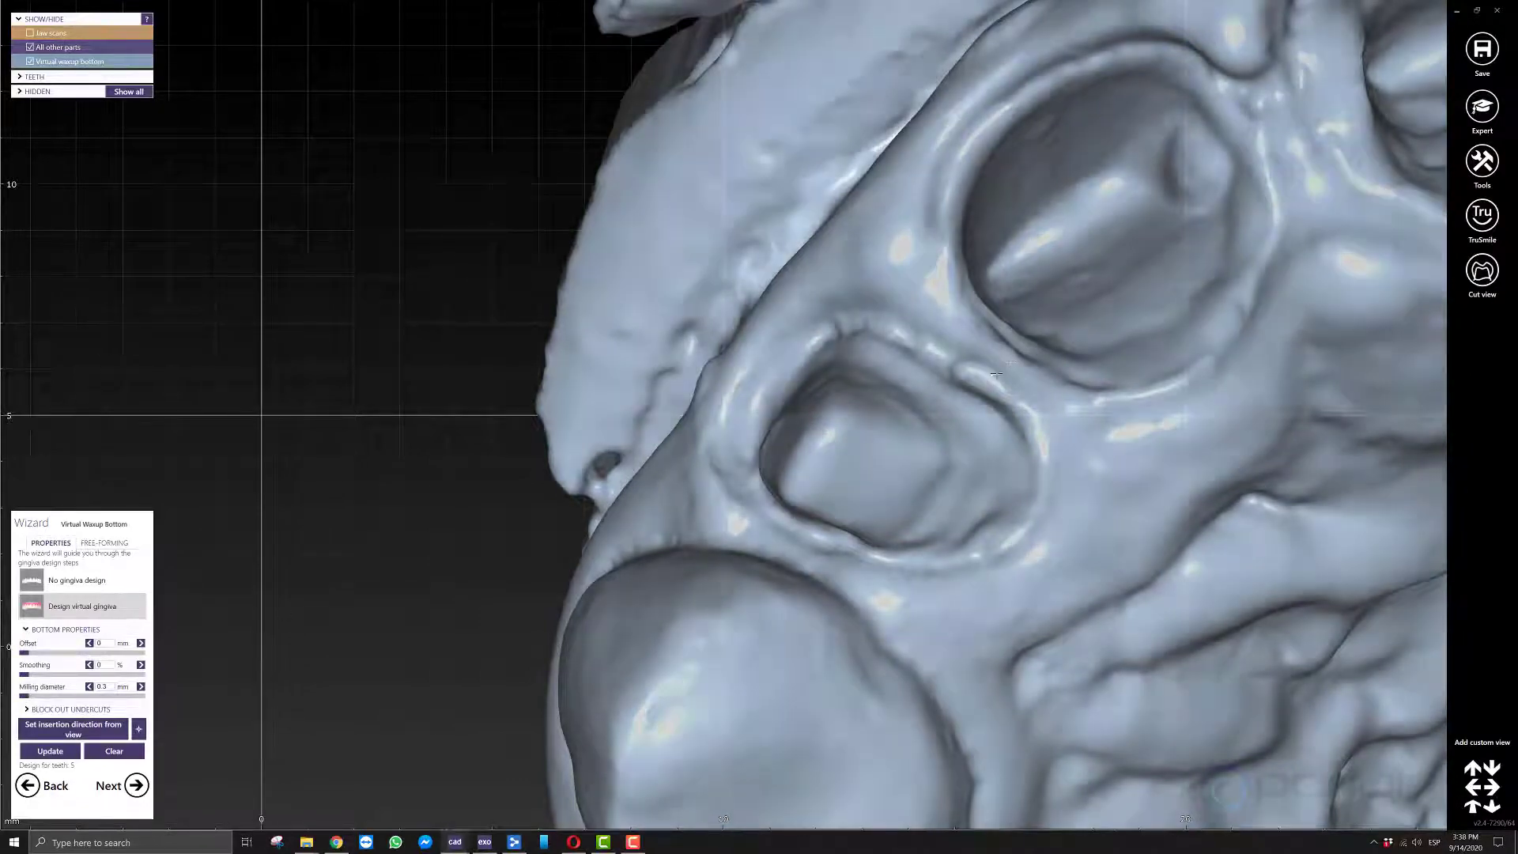
pyautogui.moveTo(844, 490); pyautogui.dragTo(848, 494, button='right')
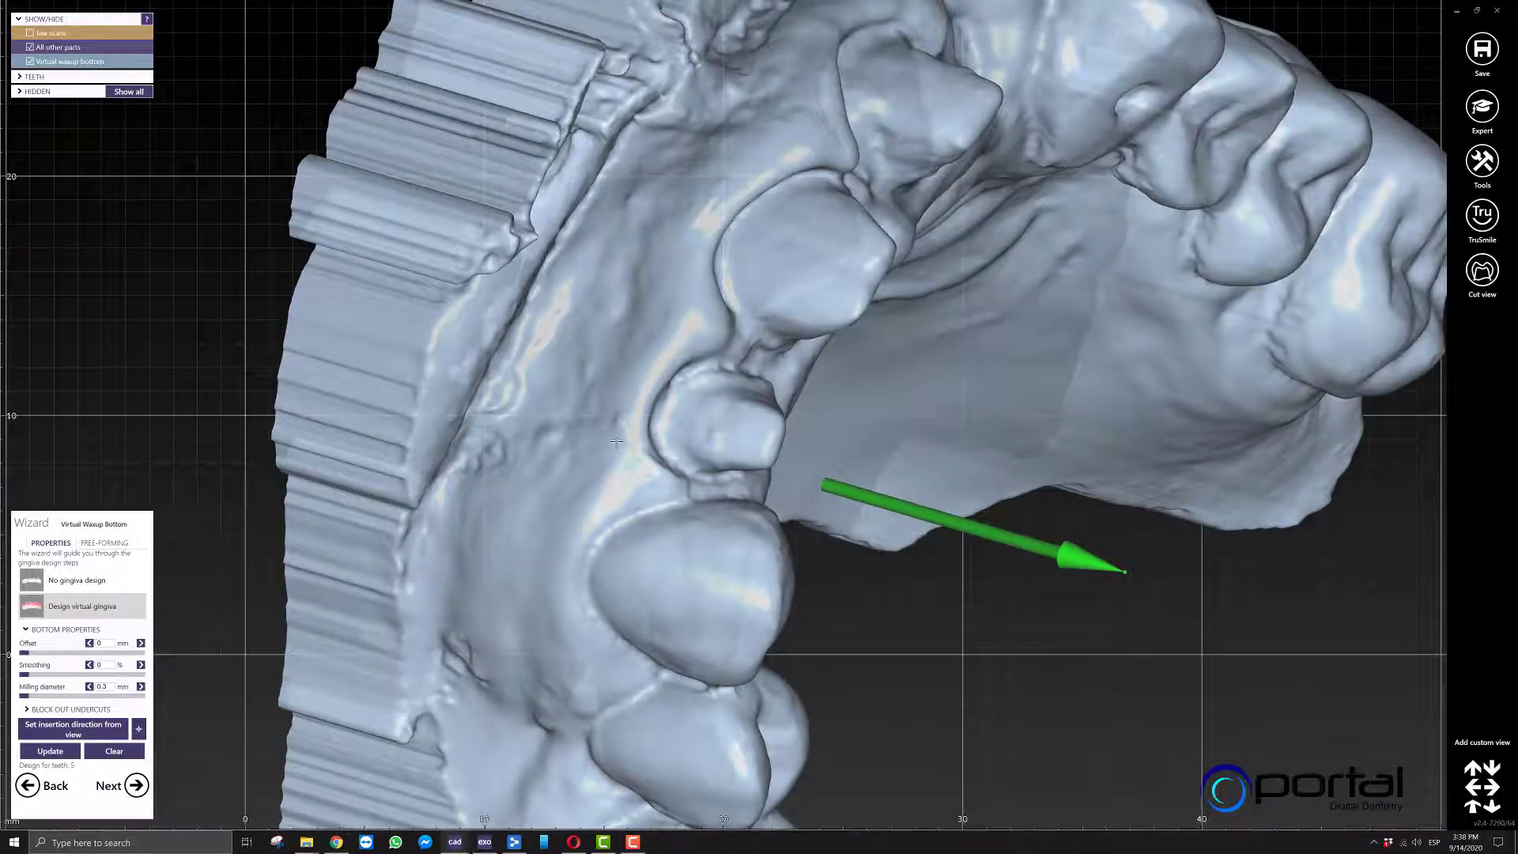
pyautogui.moveTo(617, 443); pyautogui.dragTo(763, 542, button='right')
pyautogui.scroll(-4, 876, 431)
pyautogui.moveTo(1096, 280); pyautogui.dragTo(858, 237, button='middle')
pyautogui.moveTo(858, 237); pyautogui.dragTo(922, 235, button='right')
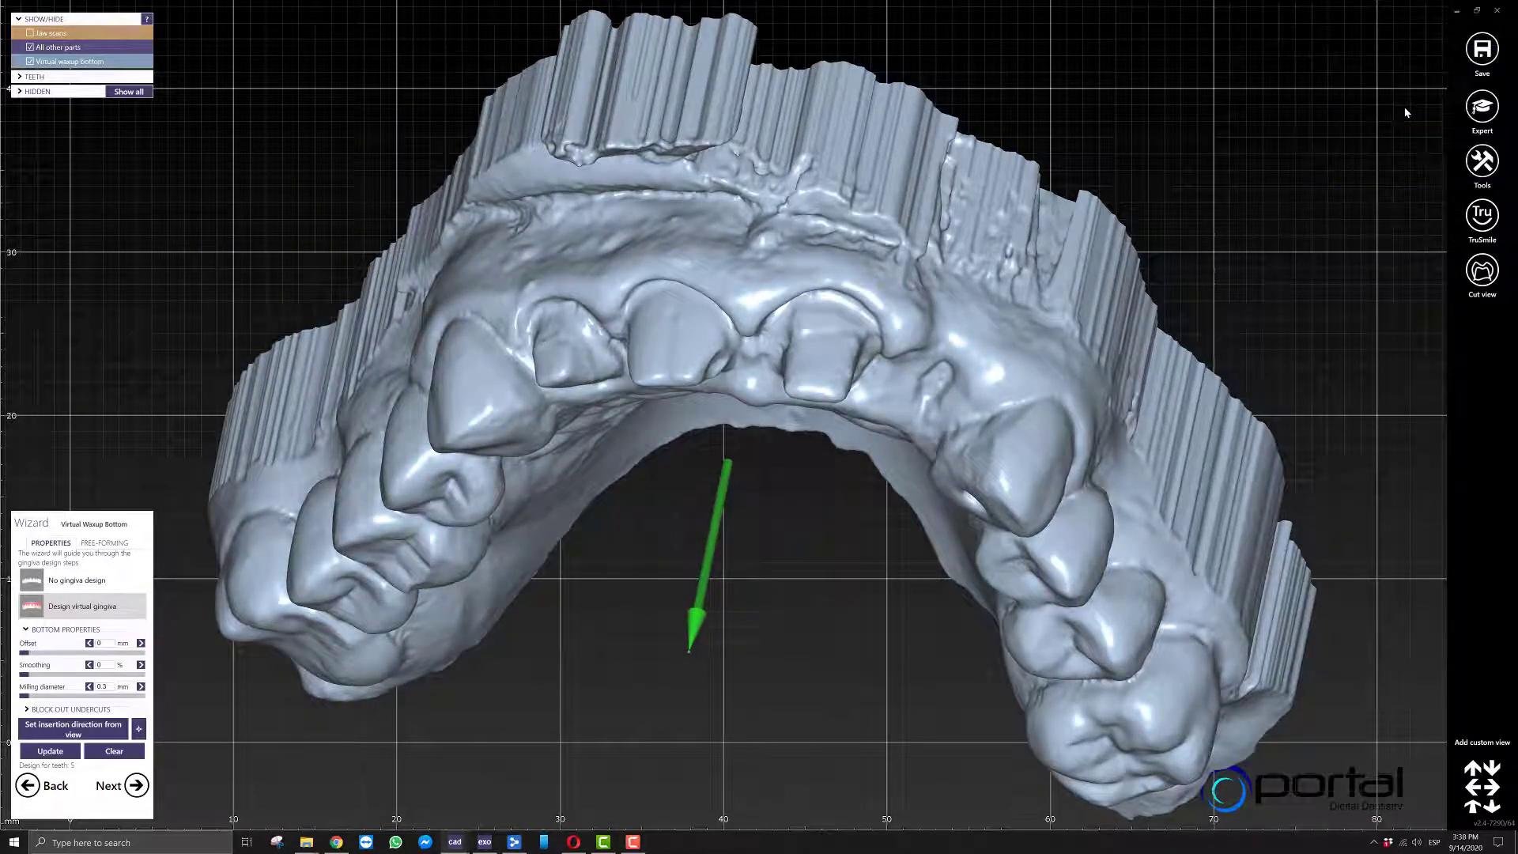
# Save the waxup bottom as a plain STL file named new model in New folder (3).
pyautogui.write('new model')
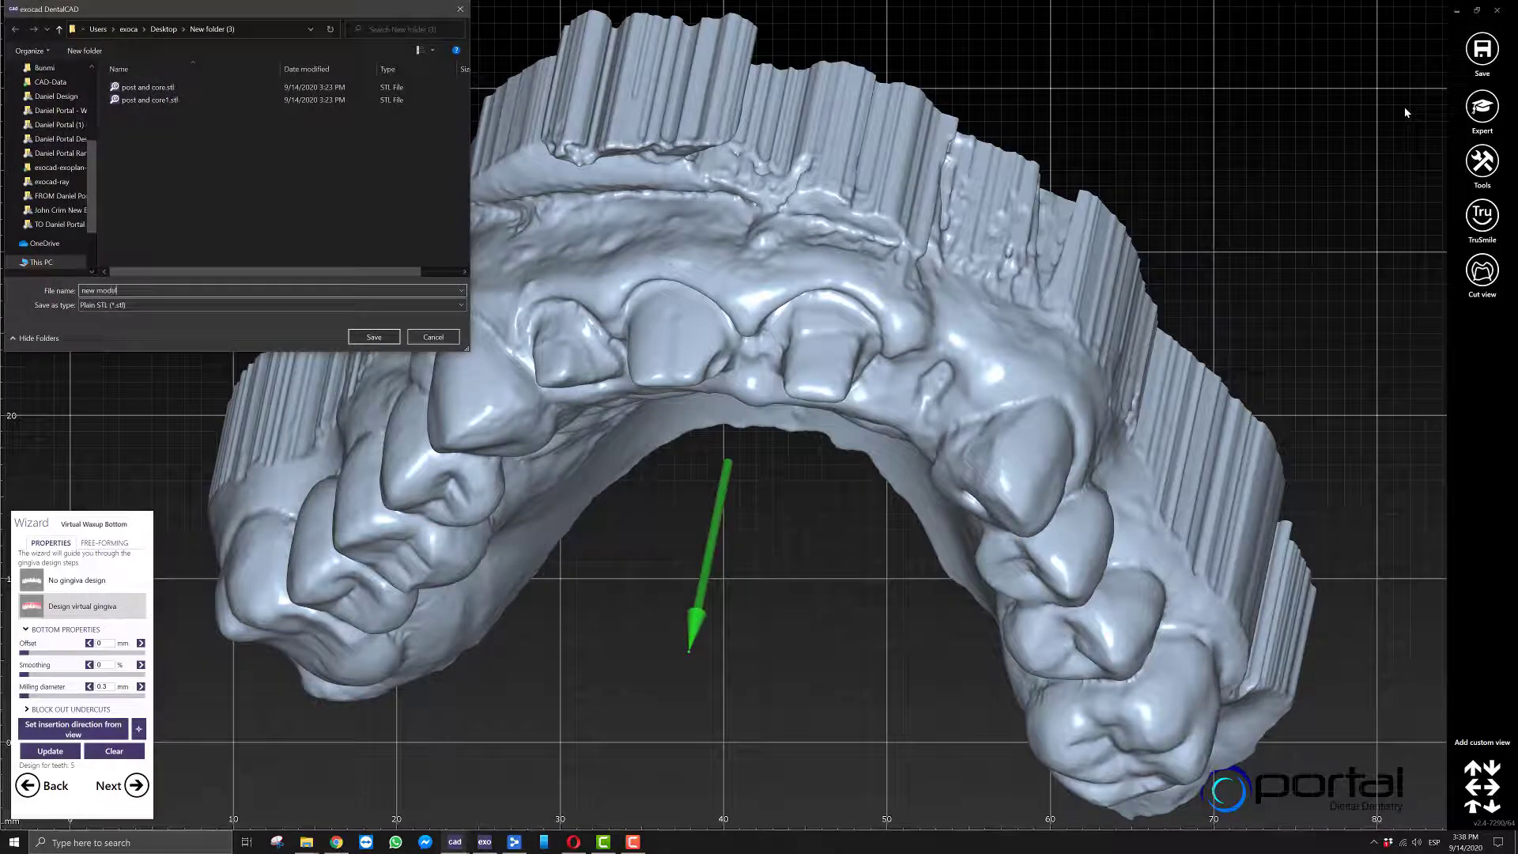
pyautogui.press('Return')
pyautogui.press('Return')
pyautogui.press('Return')
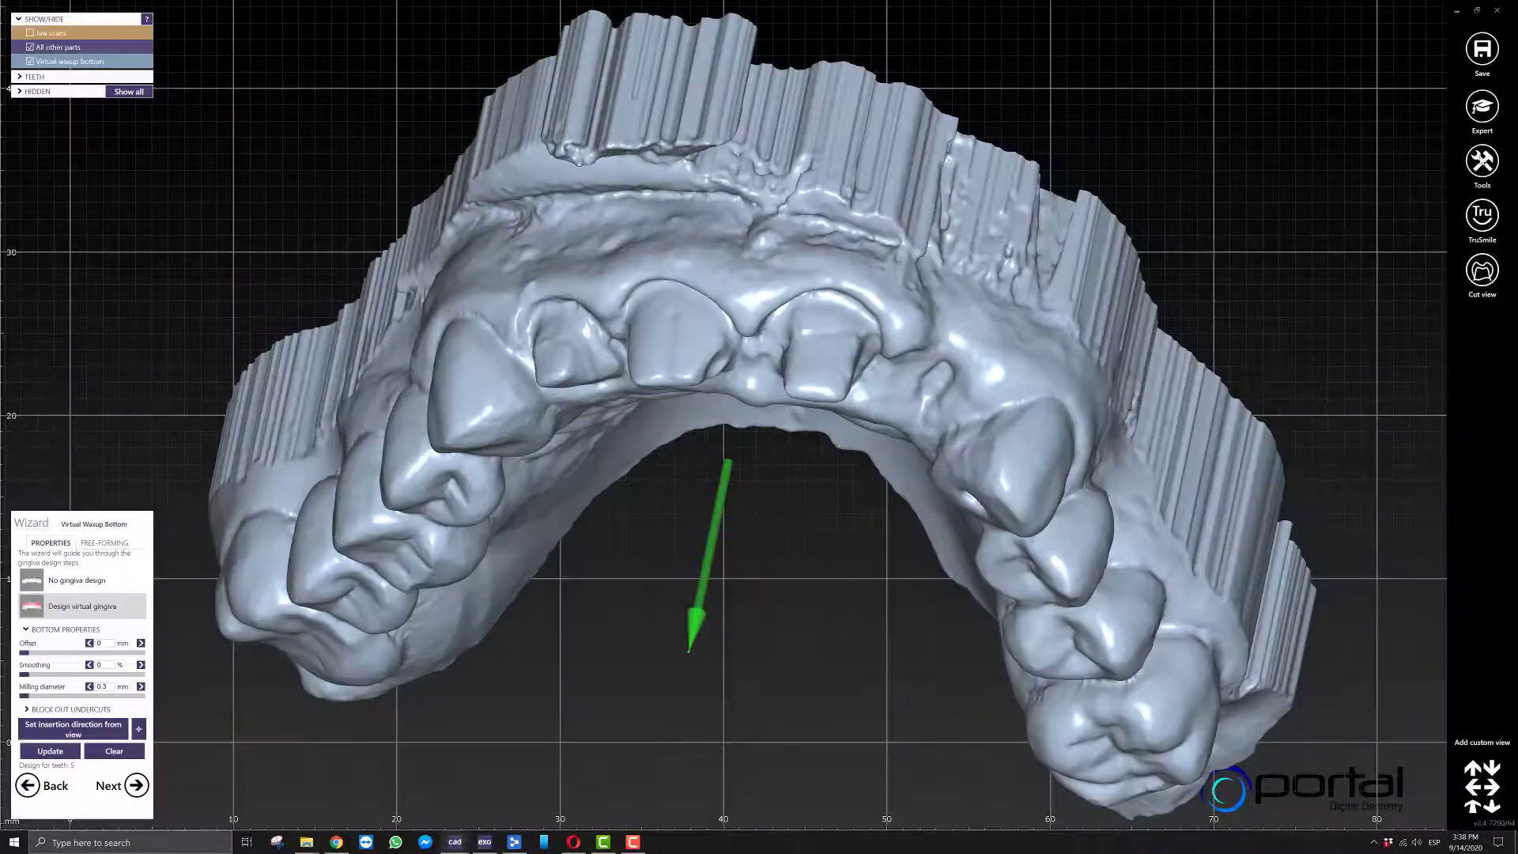
# Reopen the save dialog and copy the path of the export folder, declining to replace new model.stl.
pyautogui.click(1483, 162)
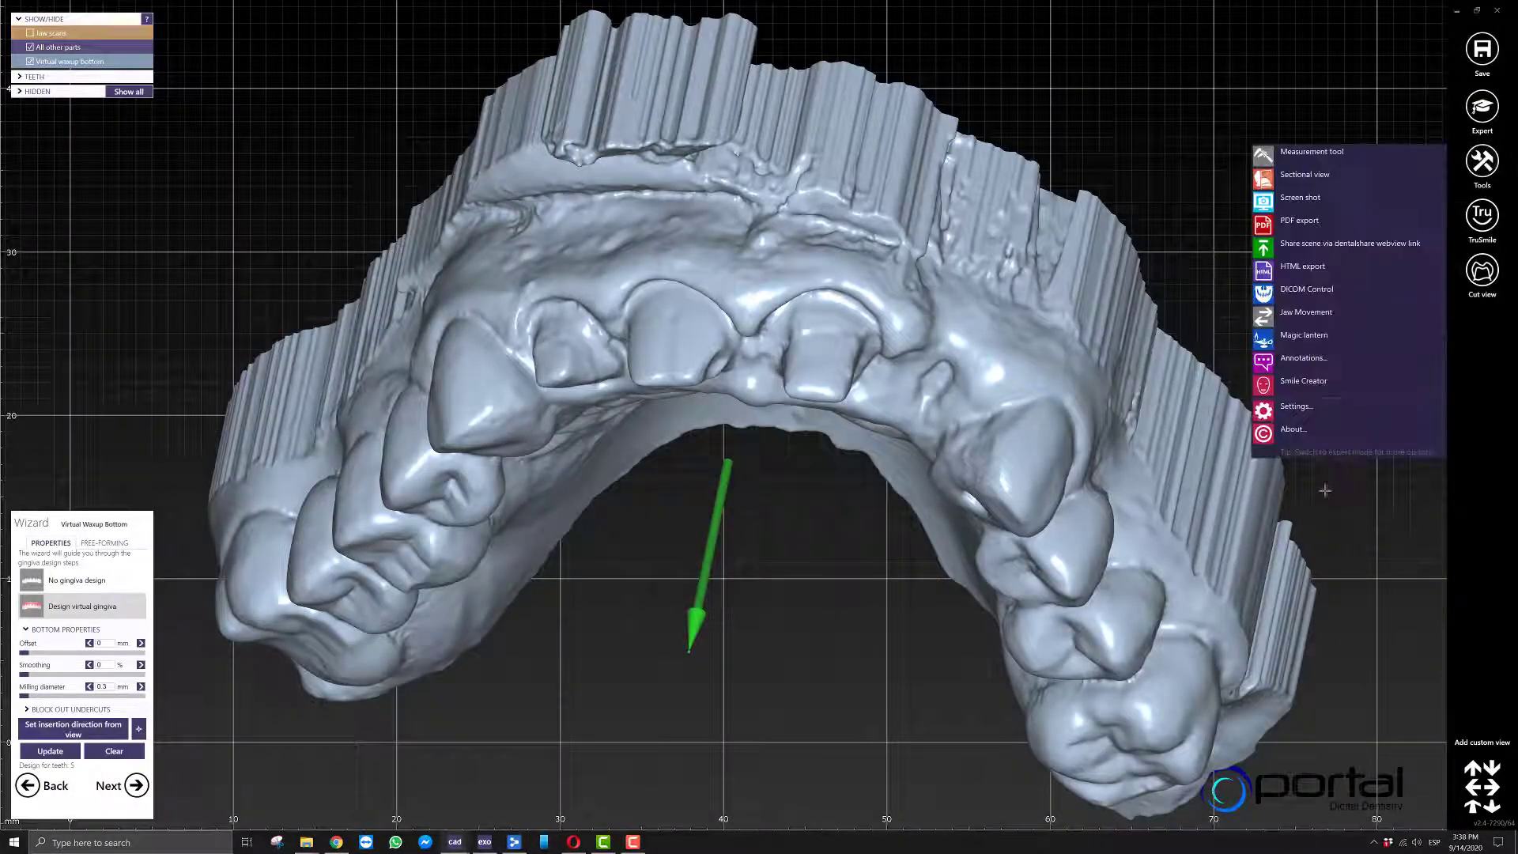
pyautogui.click(813, 578)
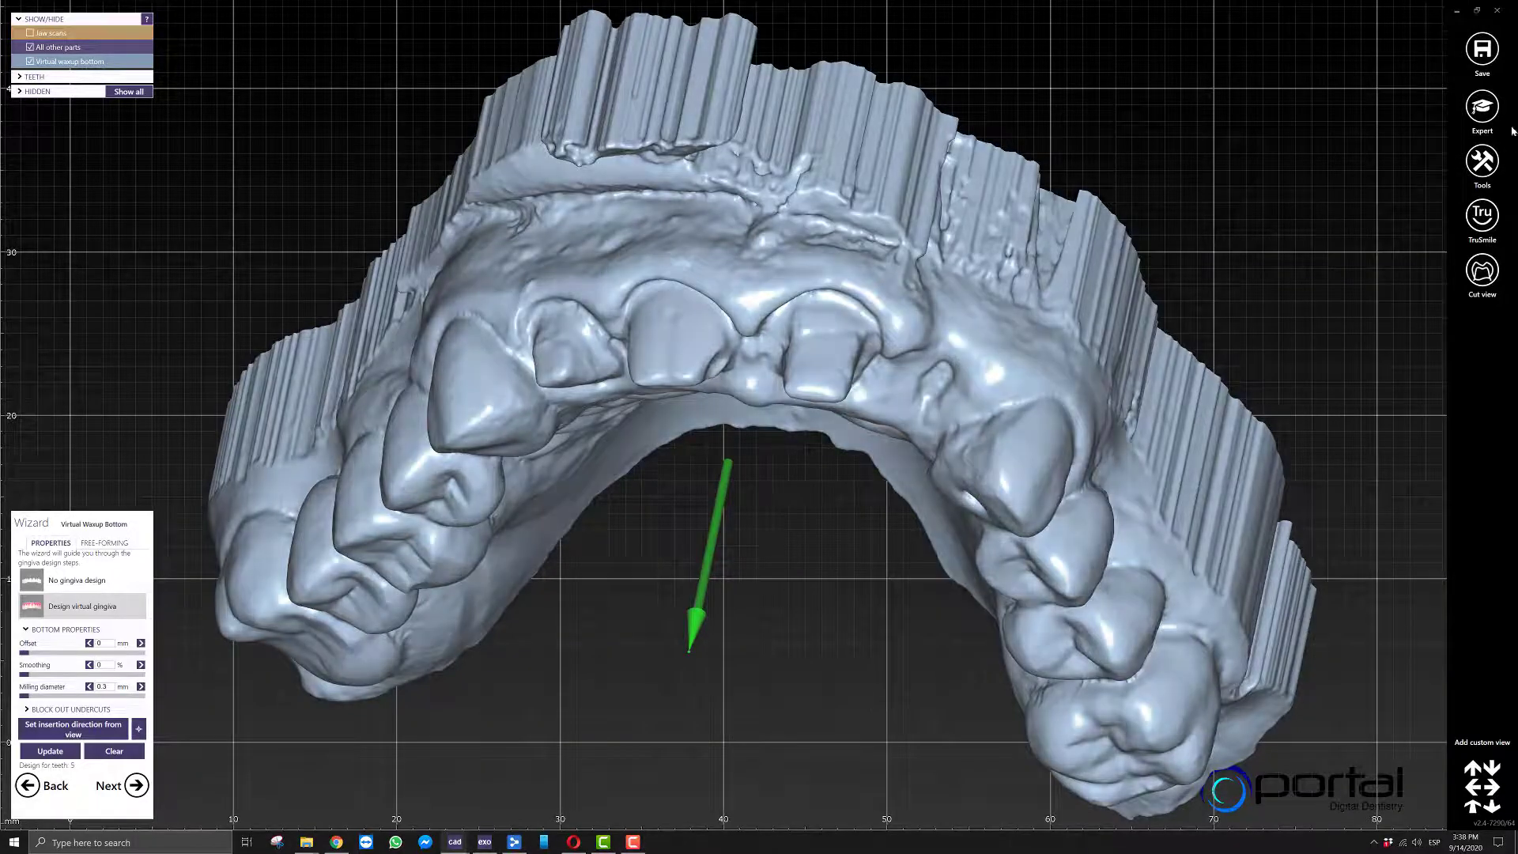
pyautogui.click(1482, 52)
pyautogui.click(1399, 111)
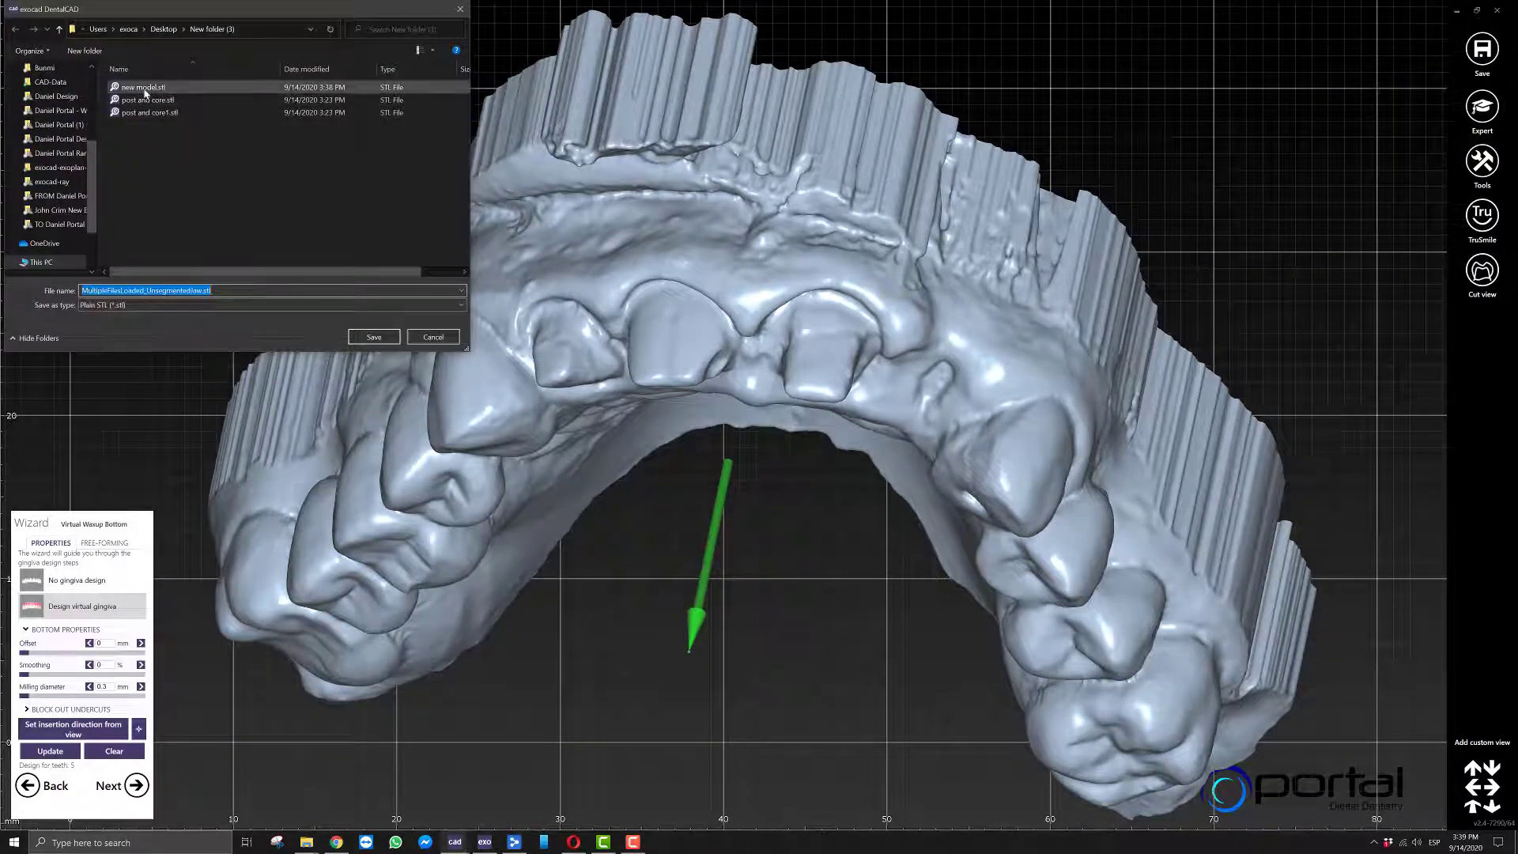
pyautogui.doubleClick(145, 88)
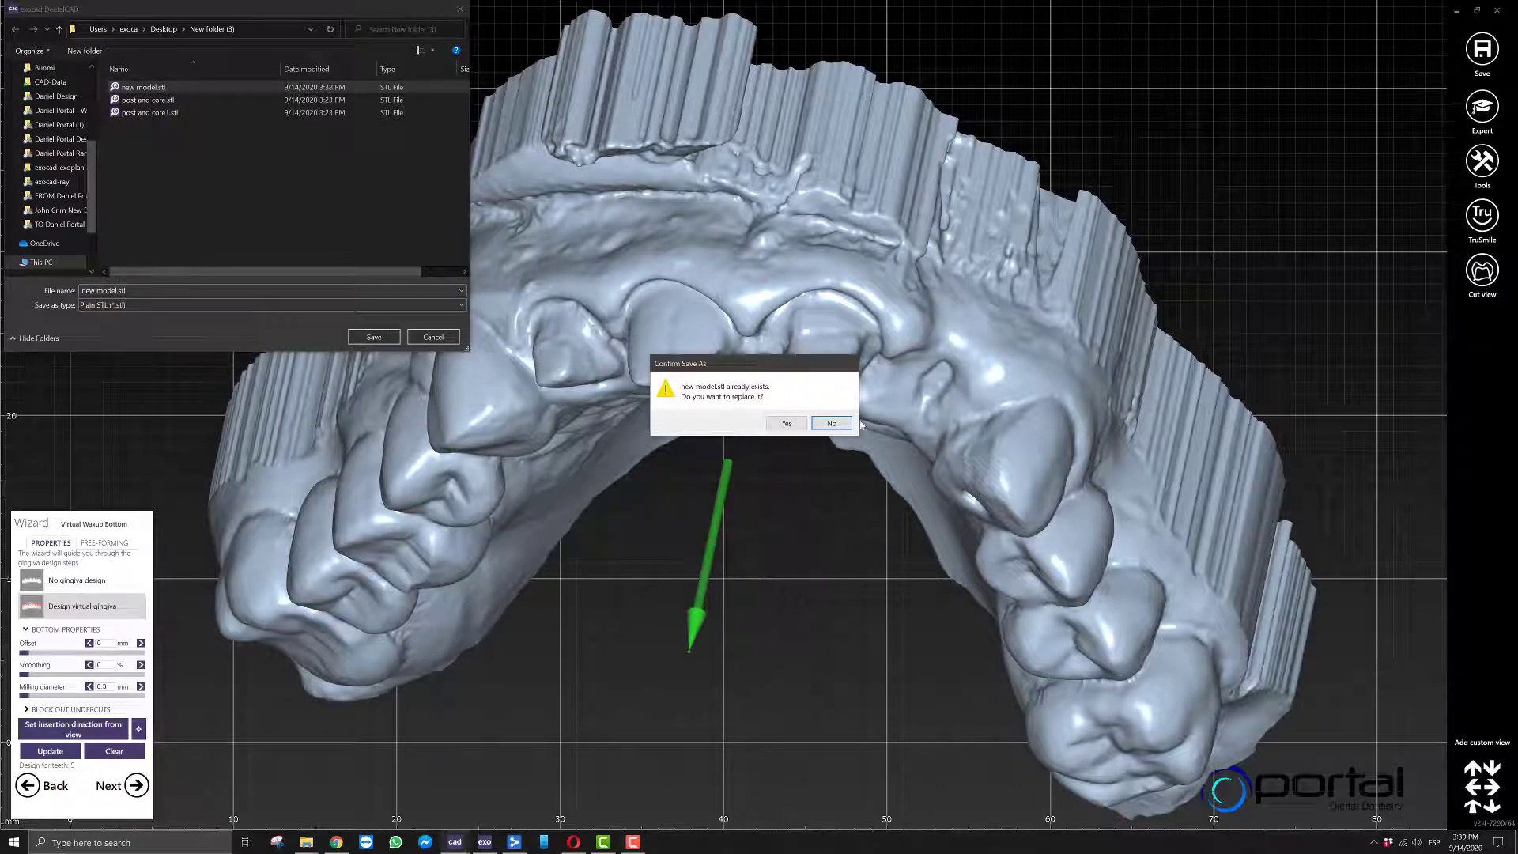
pyautogui.click(831, 423)
pyautogui.click(239, 28)
pyautogui.hotkey('ctrl', 'c')
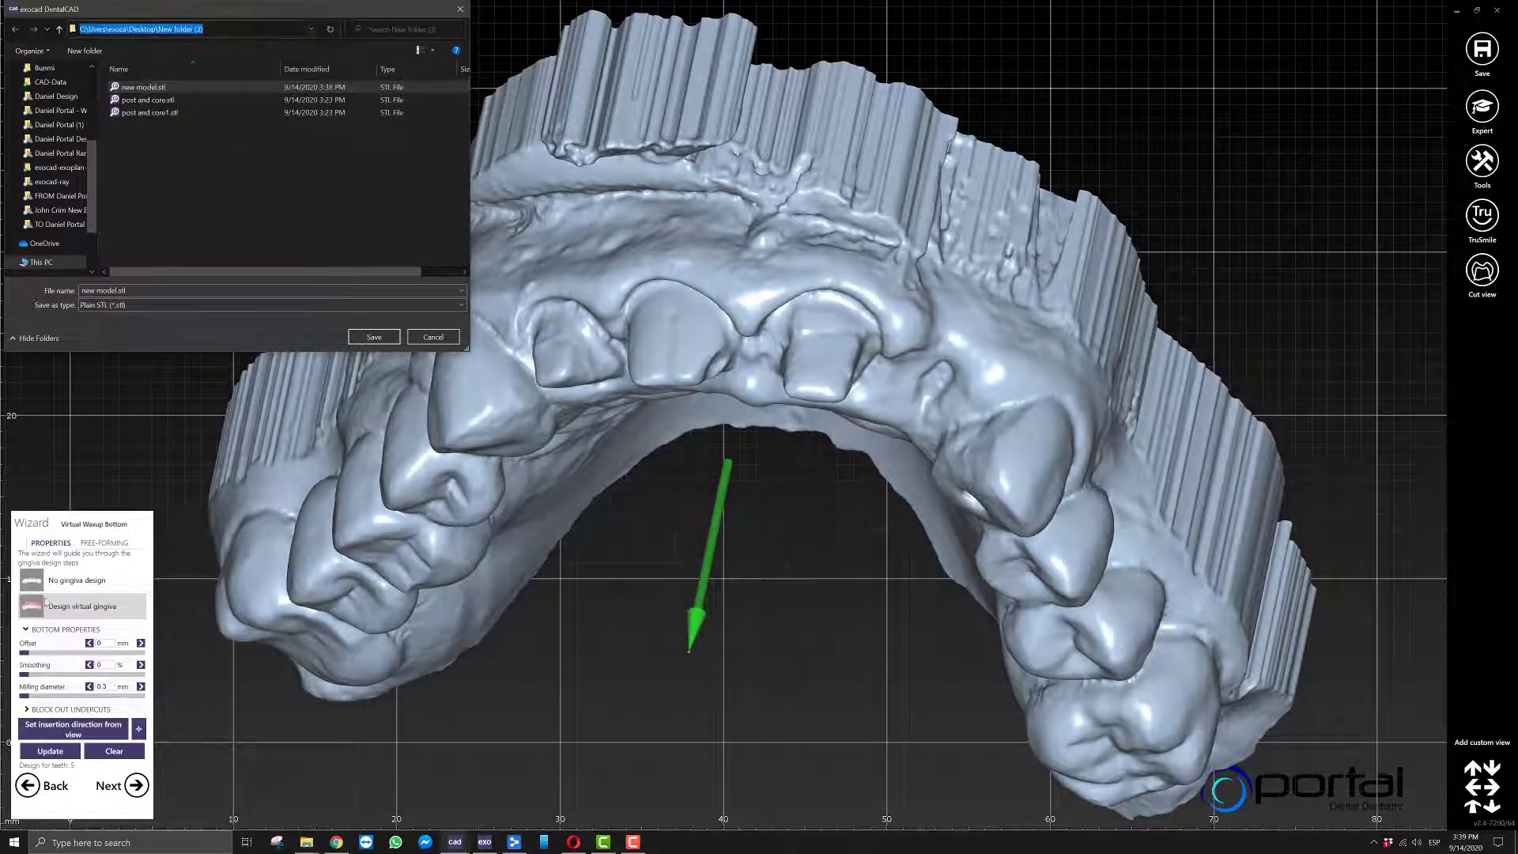
# Go to the copied folder path in File Explorer, open new model.stl to inspect the exported mesh, and close the viewer.
pyautogui.click(306, 842)
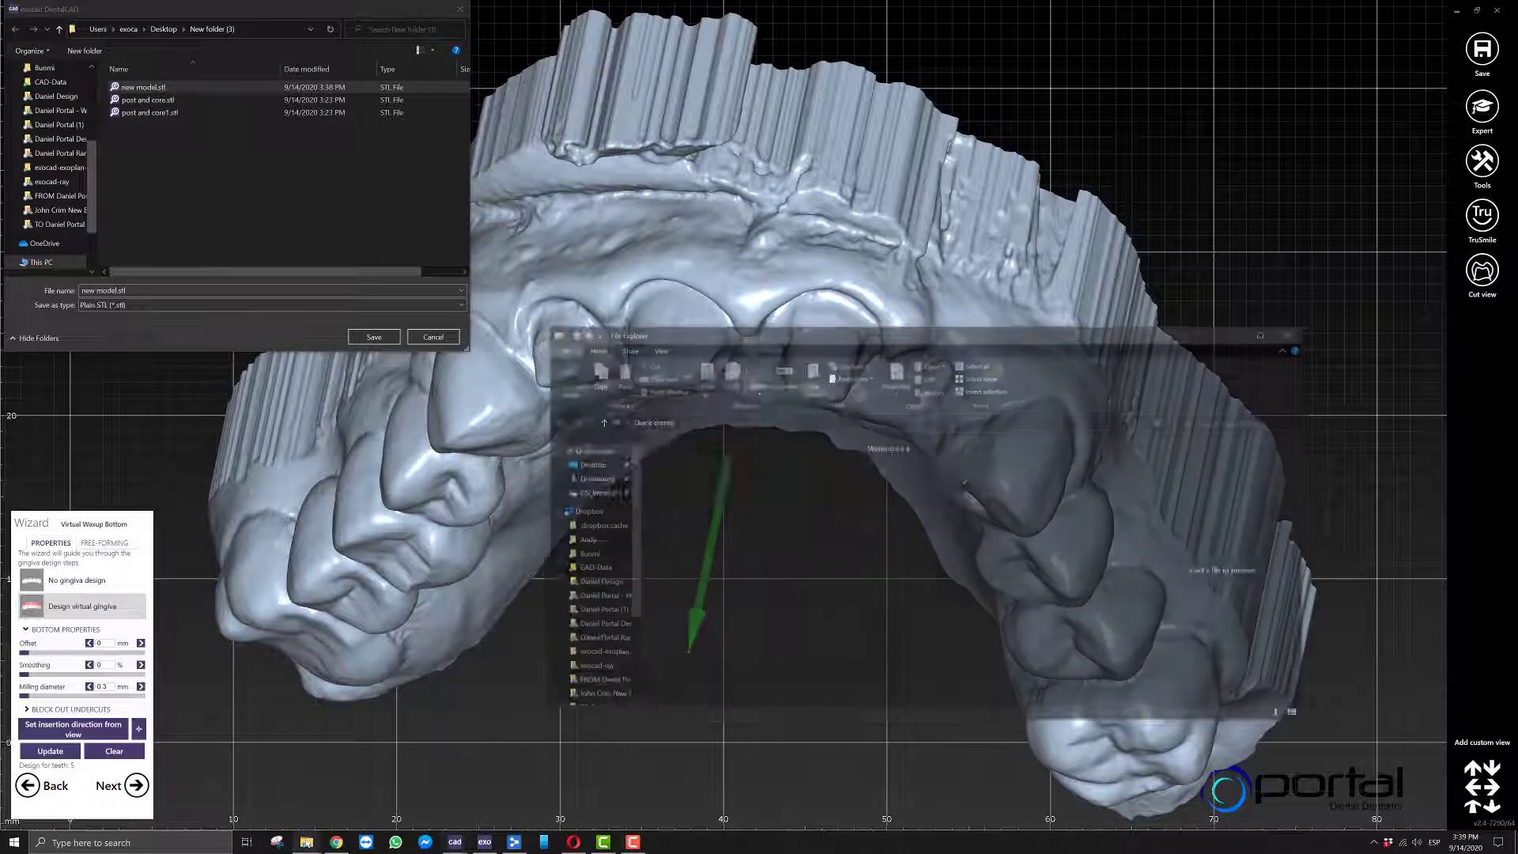
pyautogui.hotkey('ctrl', 'v')
pyautogui.press('Return')
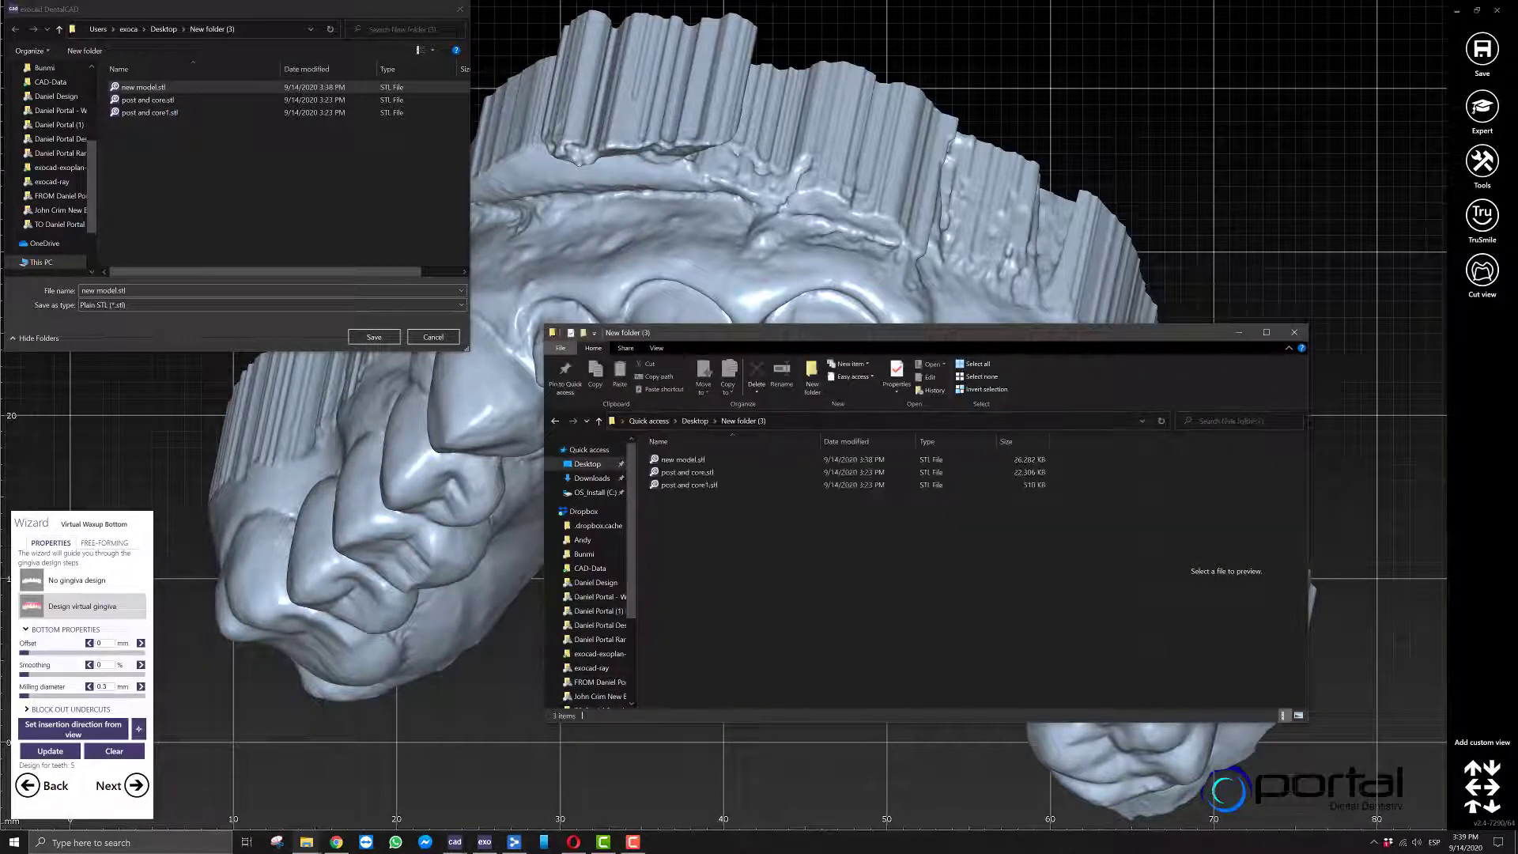
pyautogui.doubleClick(685, 463)
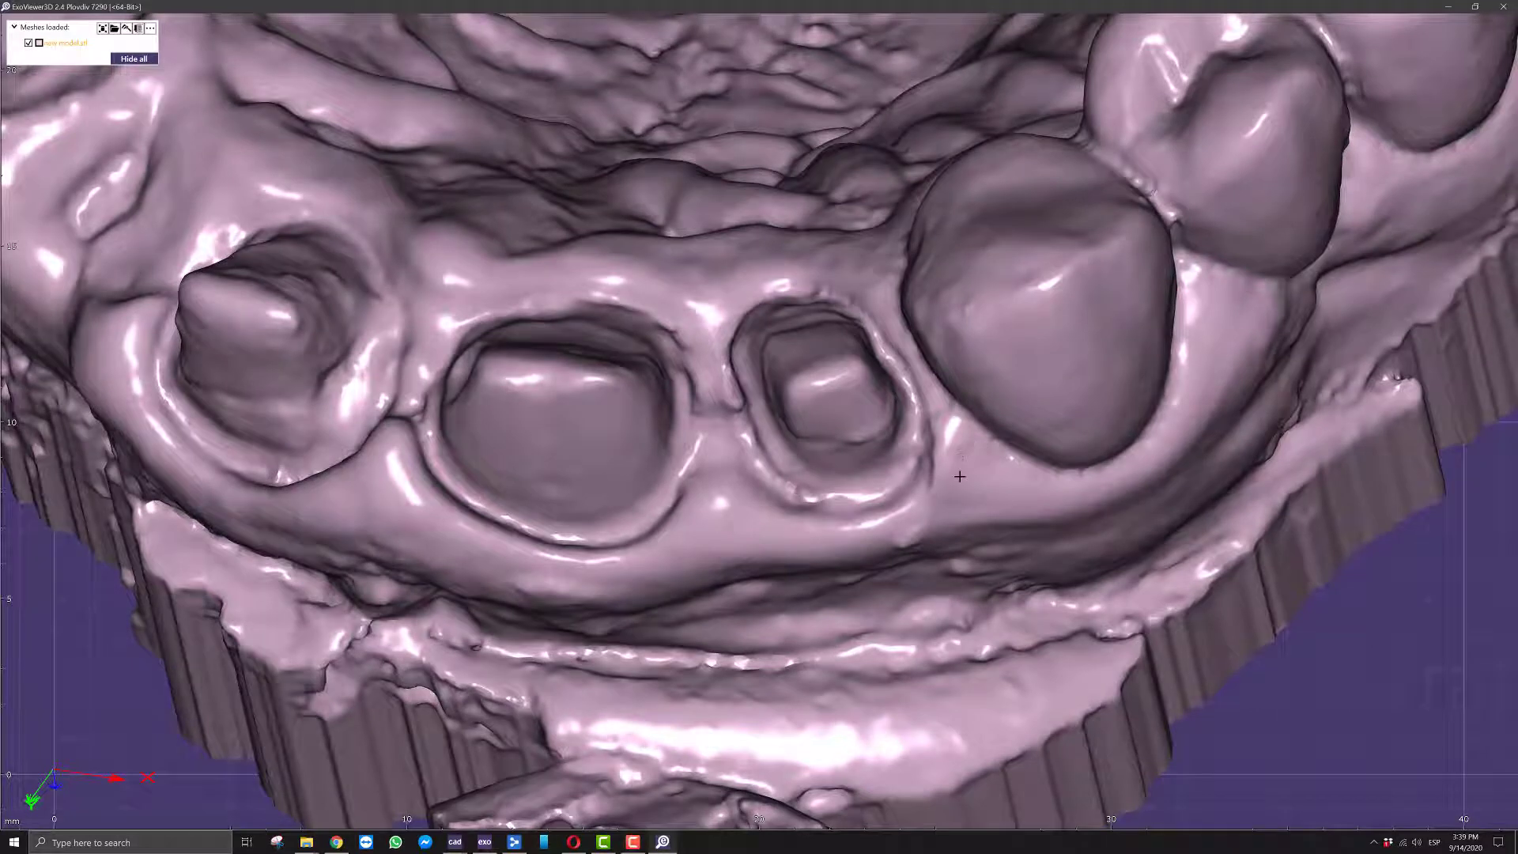
pyautogui.click(1506, 7)
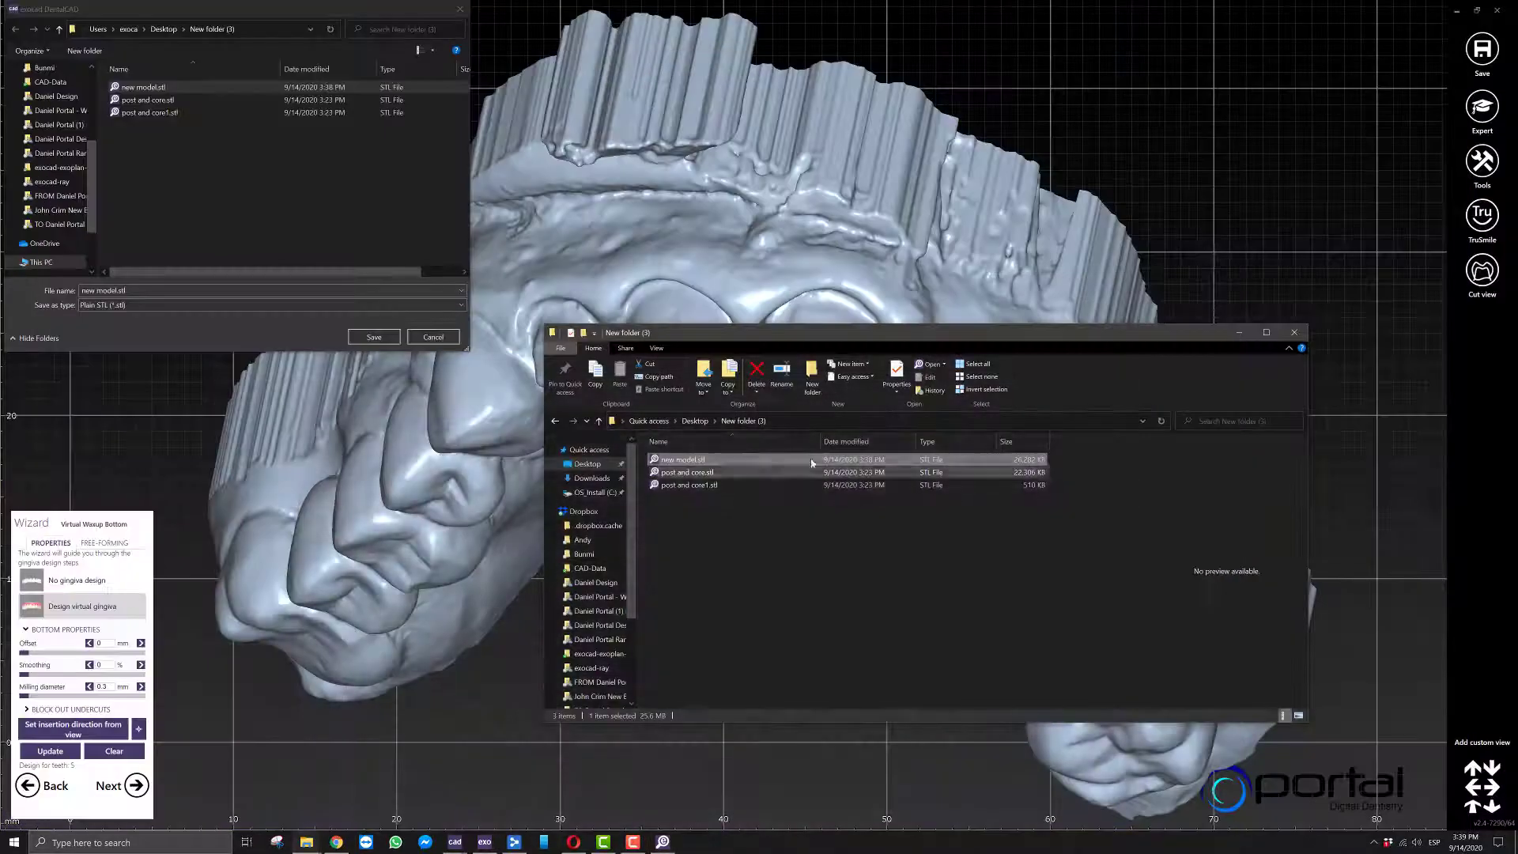
# Switch to the post and core project window and examine how the core sits on the small prepared tooth.
pyautogui.moveTo(470, 843)
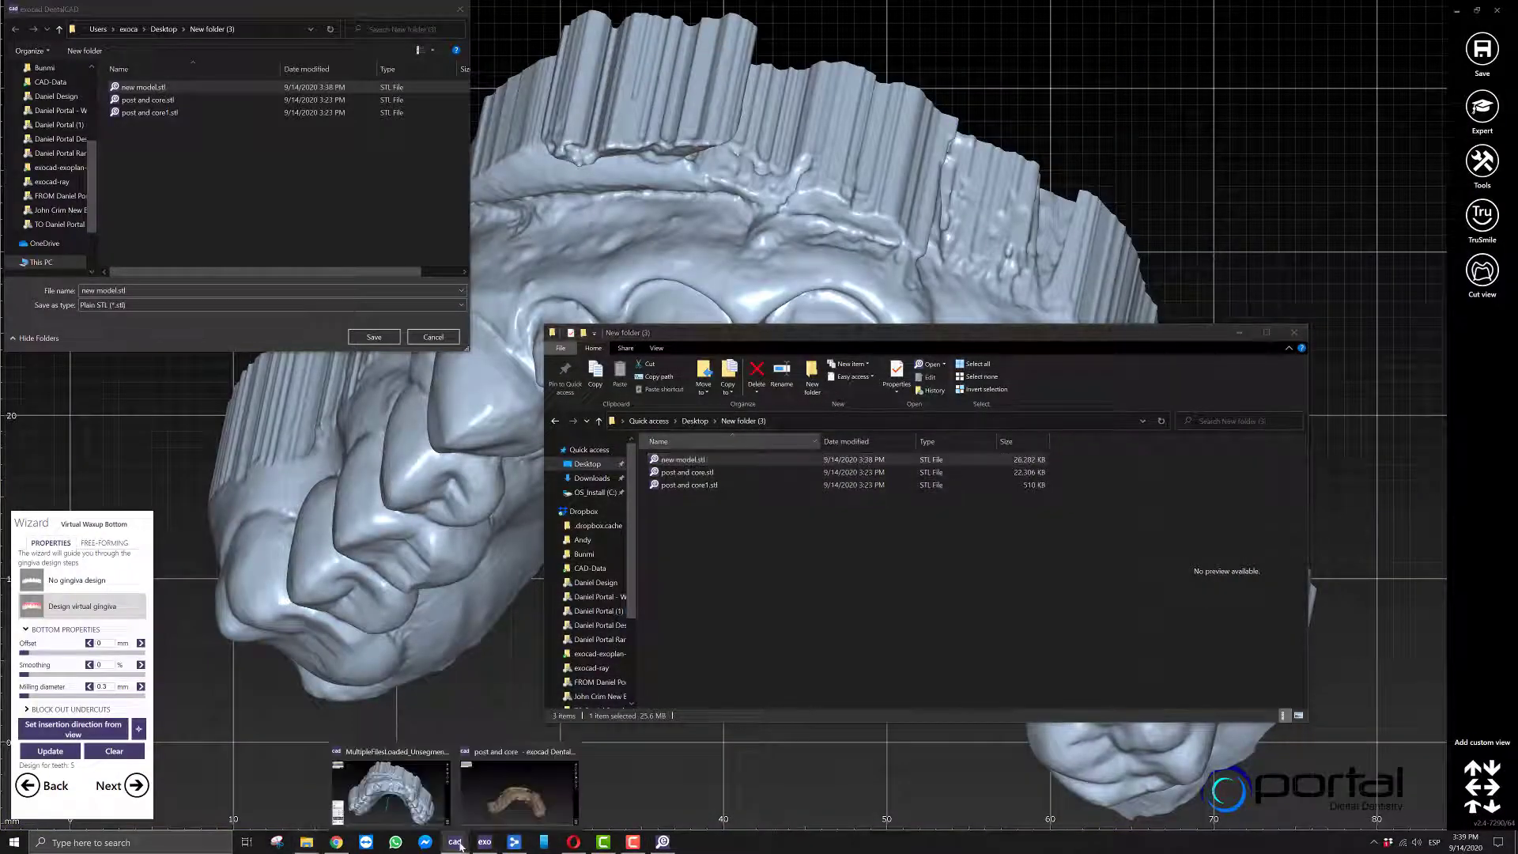
pyautogui.click(538, 783)
pyautogui.moveTo(625, 396); pyautogui.dragTo(783, 467, button='right')
pyautogui.scroll(5, 634, 465)
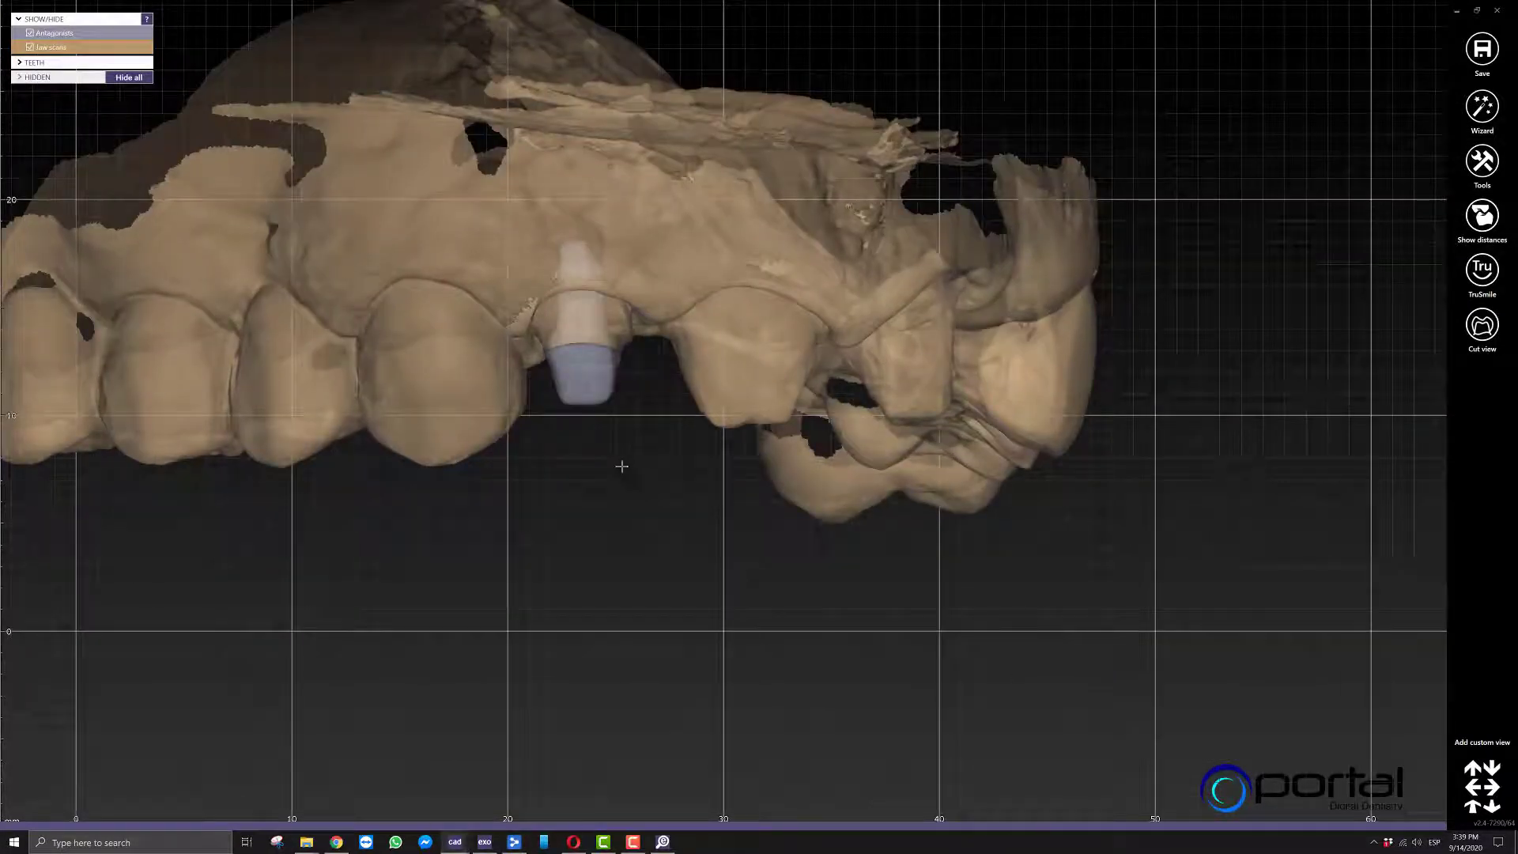
pyautogui.scroll(8, 617, 456)
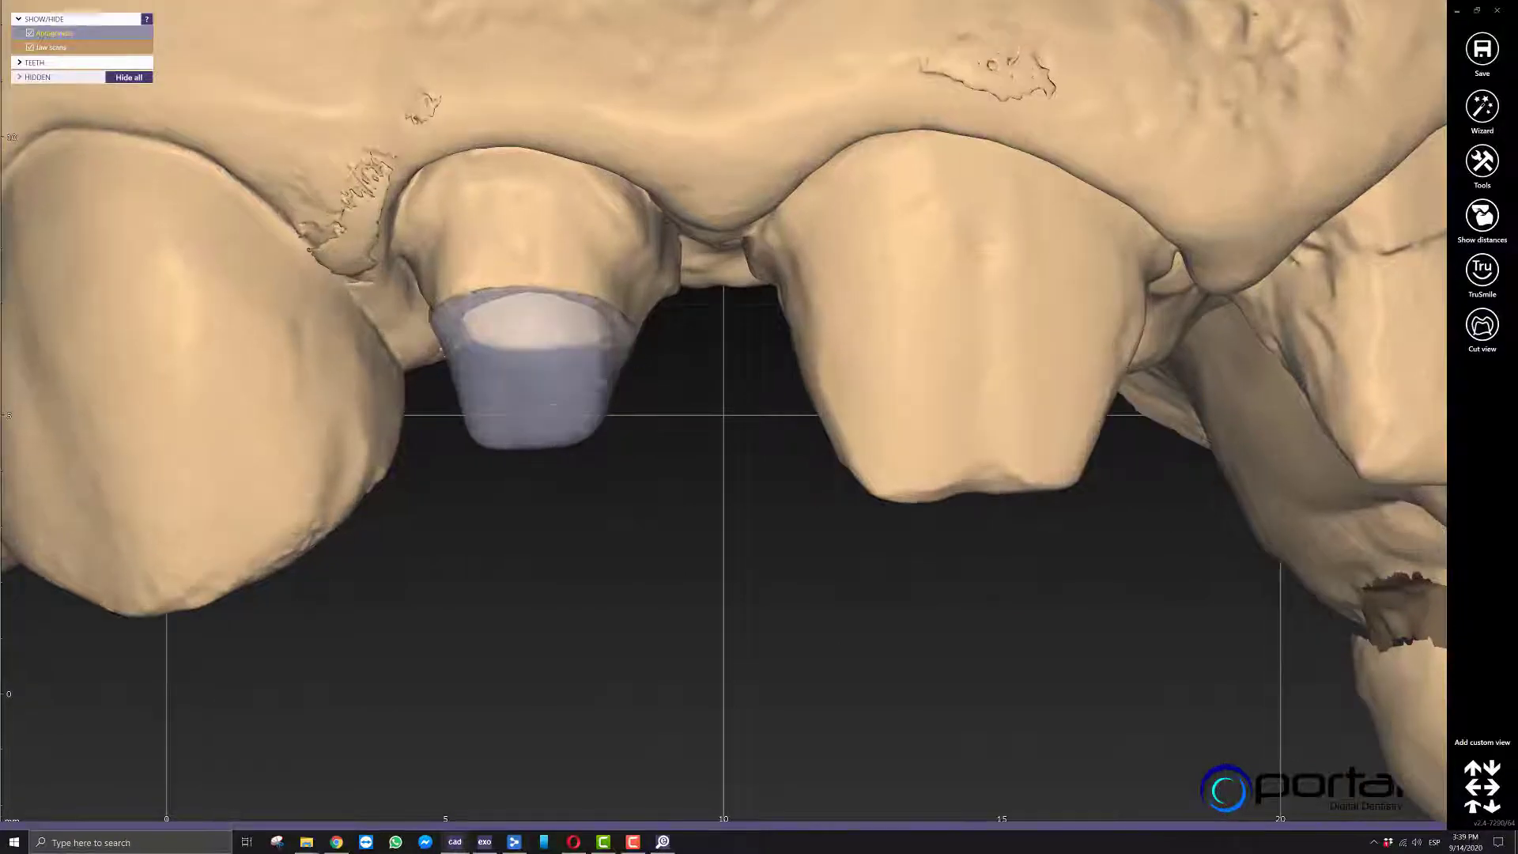
pyautogui.keyDown('ctrl'); pyautogui.middleClick(553, 404); pyautogui.keyUp('ctrl')
pyautogui.moveTo(593, 458); pyautogui.dragTo(597, 541, button='right')
pyautogui.scroll(-4, 597, 541)
pyautogui.keyDown('ctrl'); pyautogui.keyDown('shift'); pyautogui.middleClick(593, 539); pyautogui.keyUp('shift'); pyautogui.keyUp('ctrl')
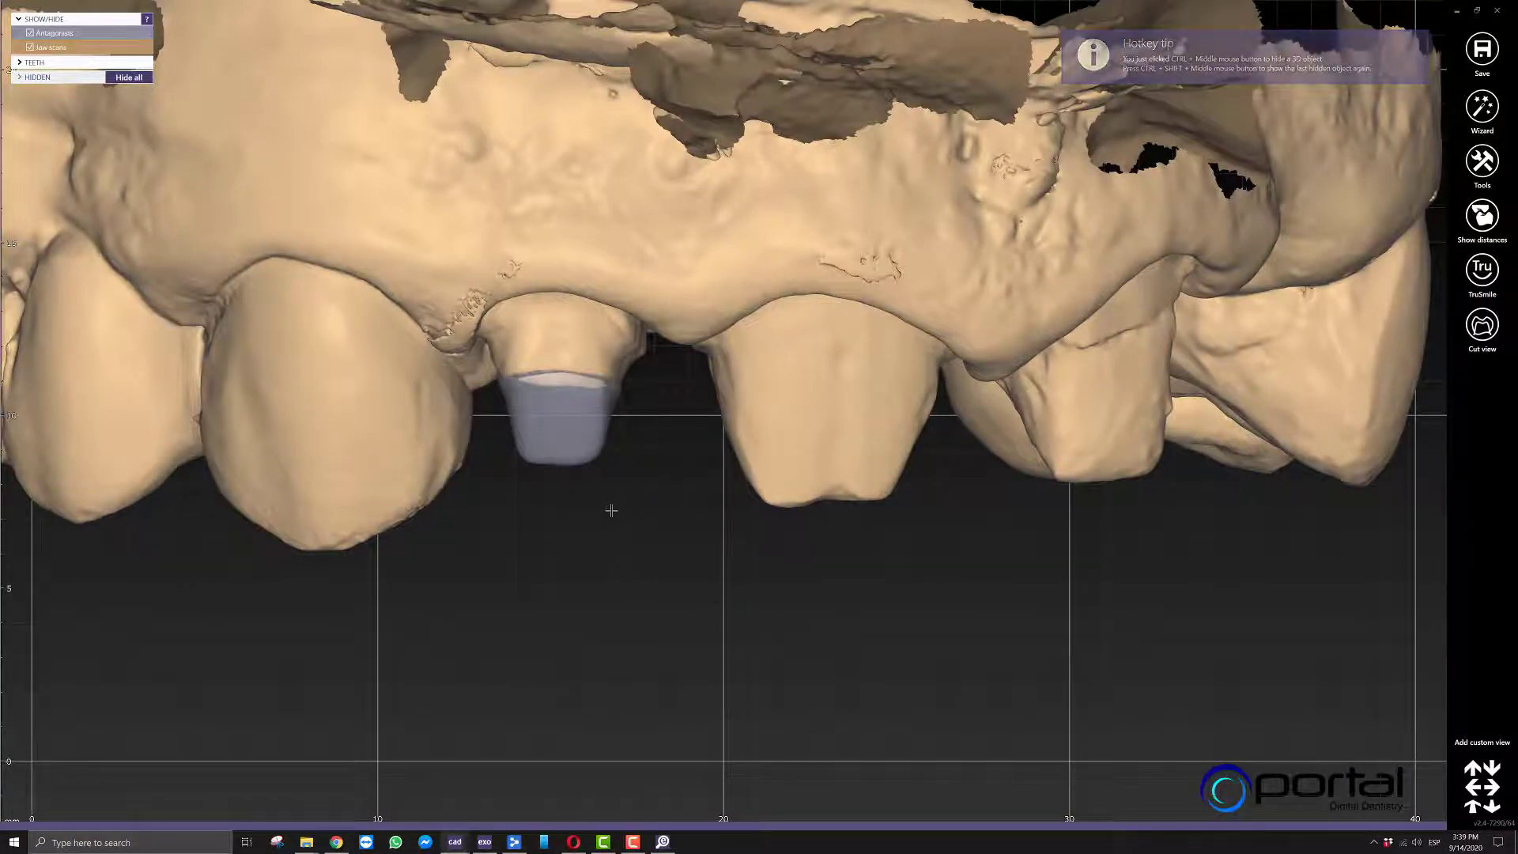
pyautogui.scroll(6, 604, 519)
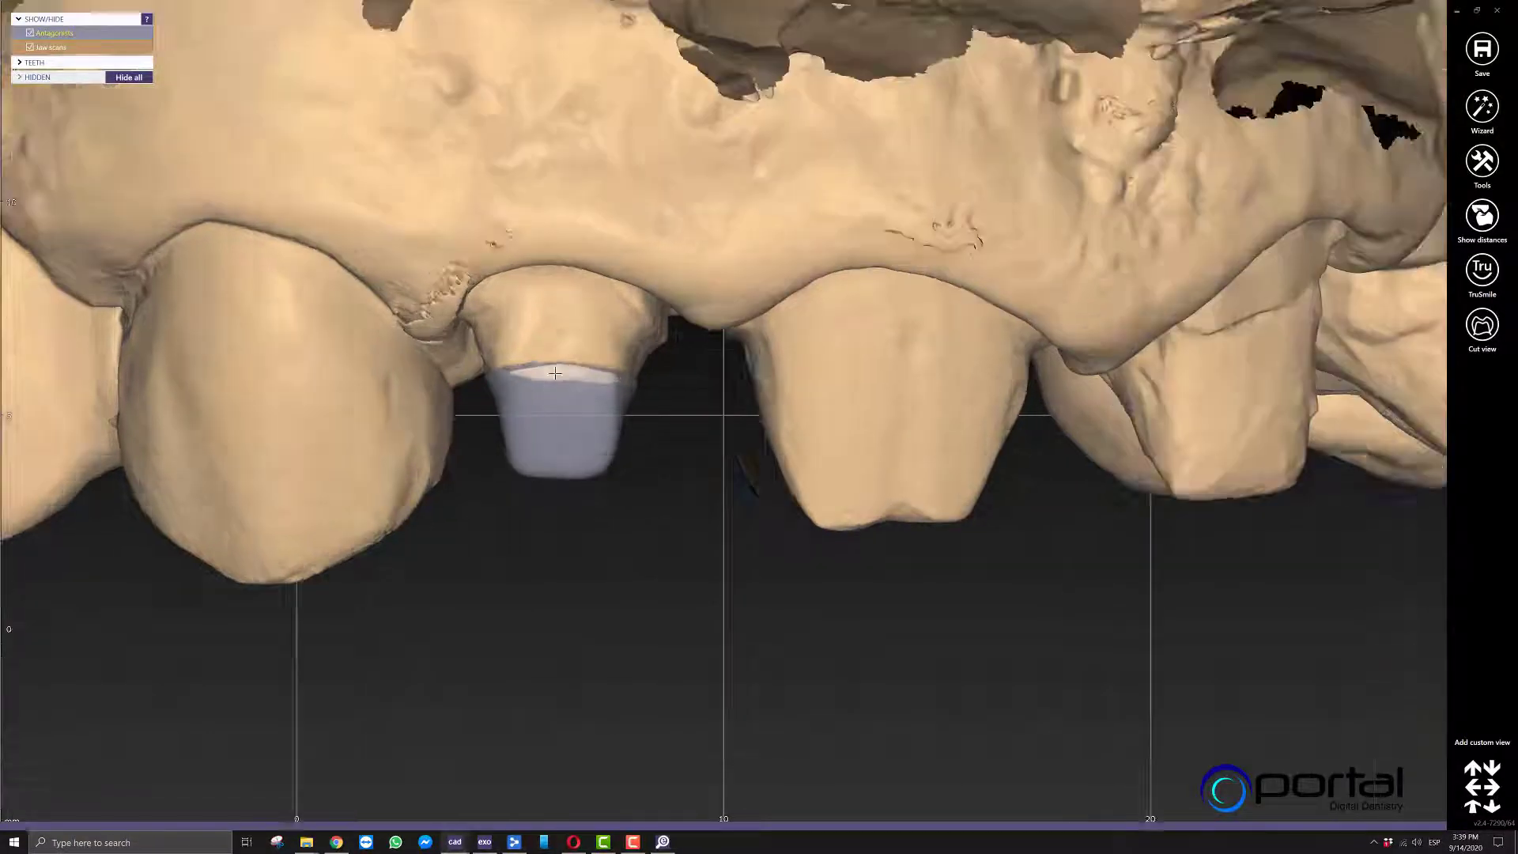
# Select the core on the small prepared tooth and open its scan data for free-forming.
pyautogui.scroll(-3, 549, 427)
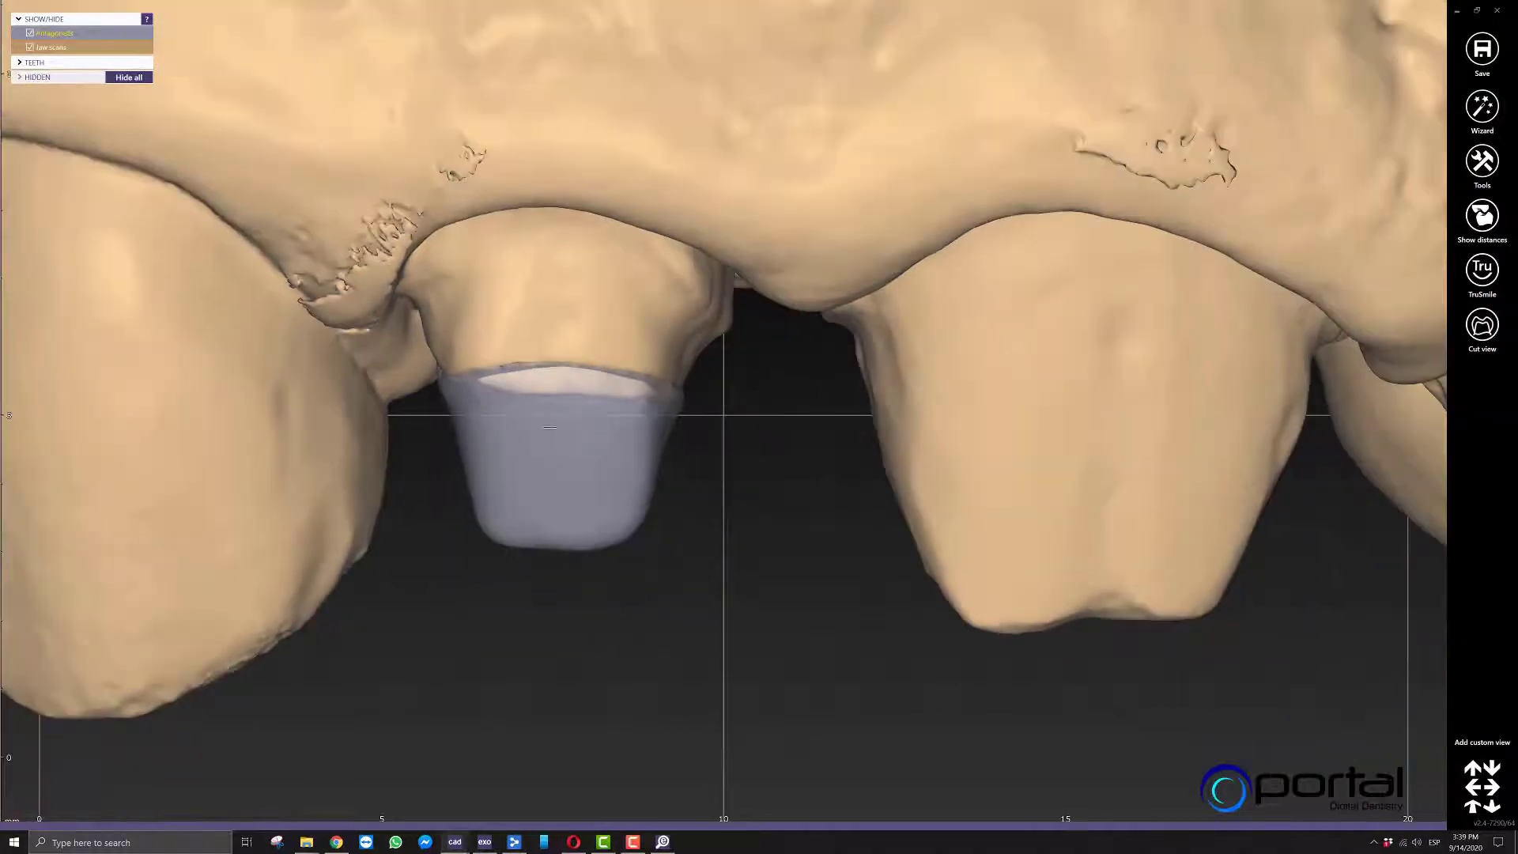
pyautogui.scroll(-3, 552, 515)
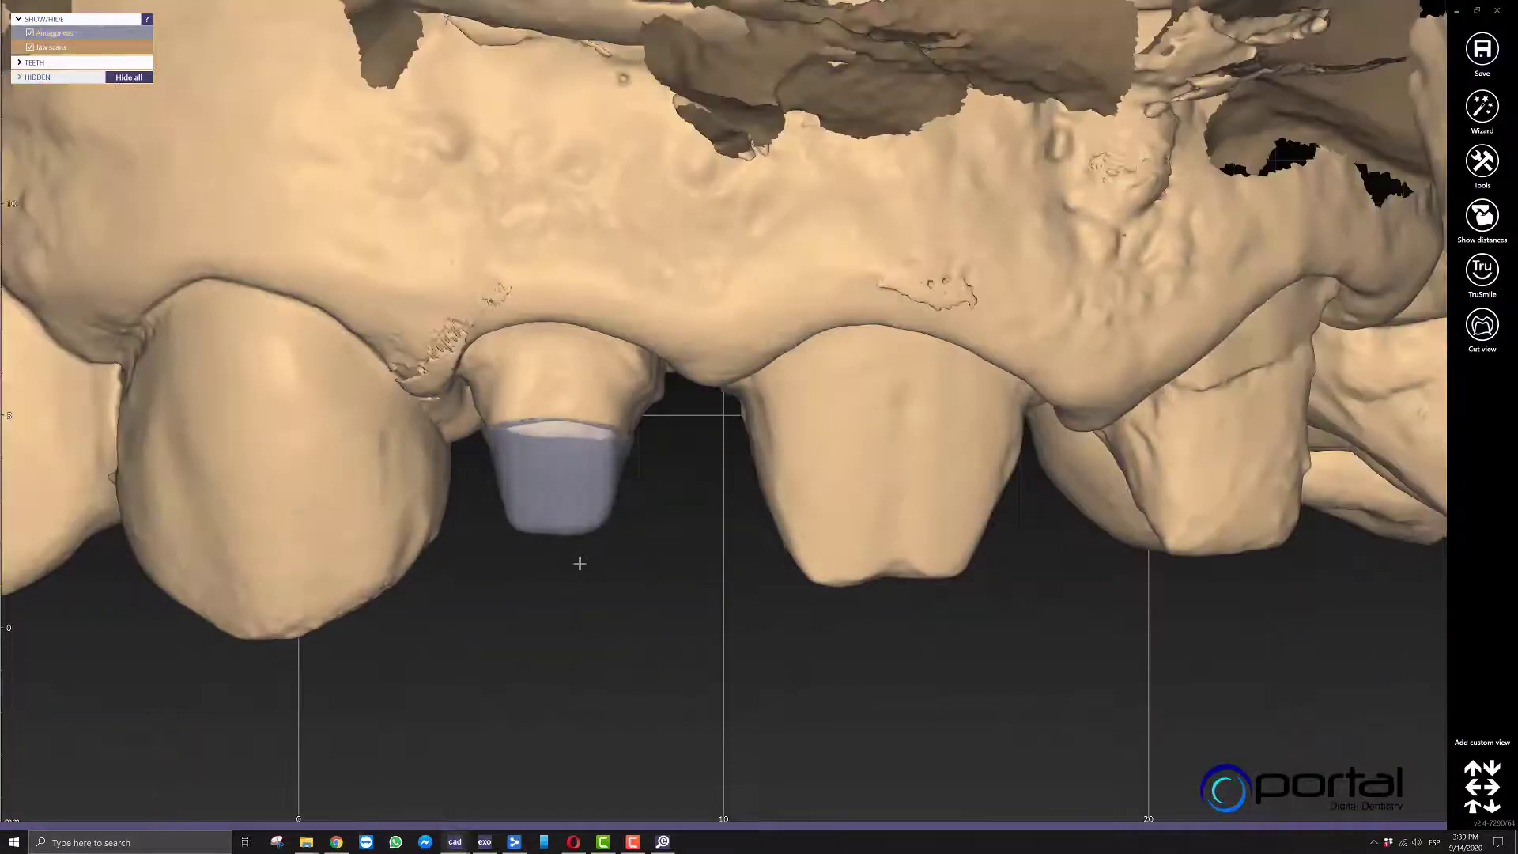
pyautogui.click(613, 483)
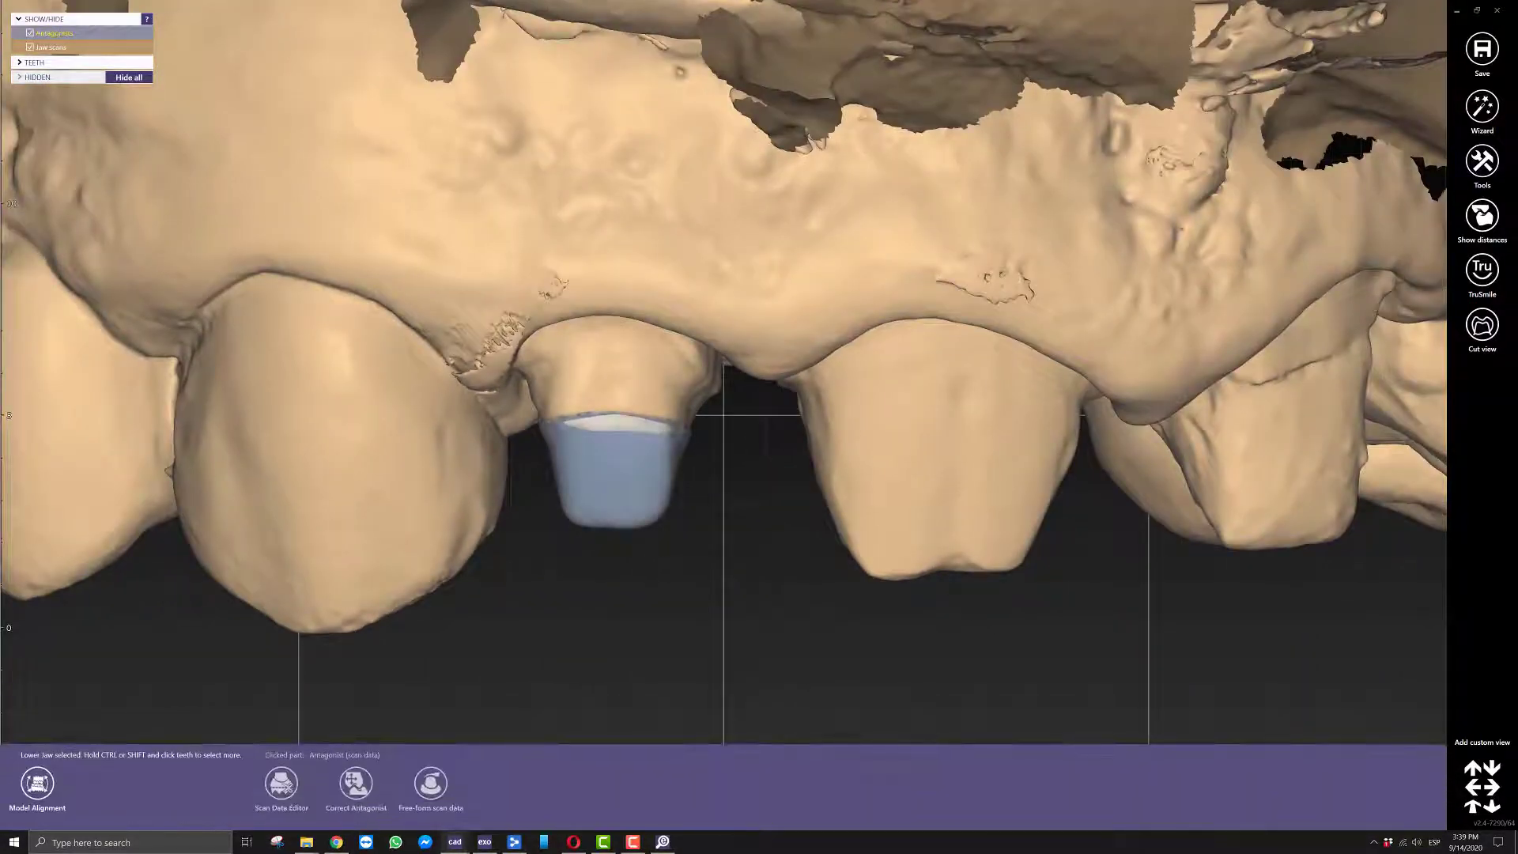
pyautogui.rightClick(620, 496)
pyautogui.click(671, 593)
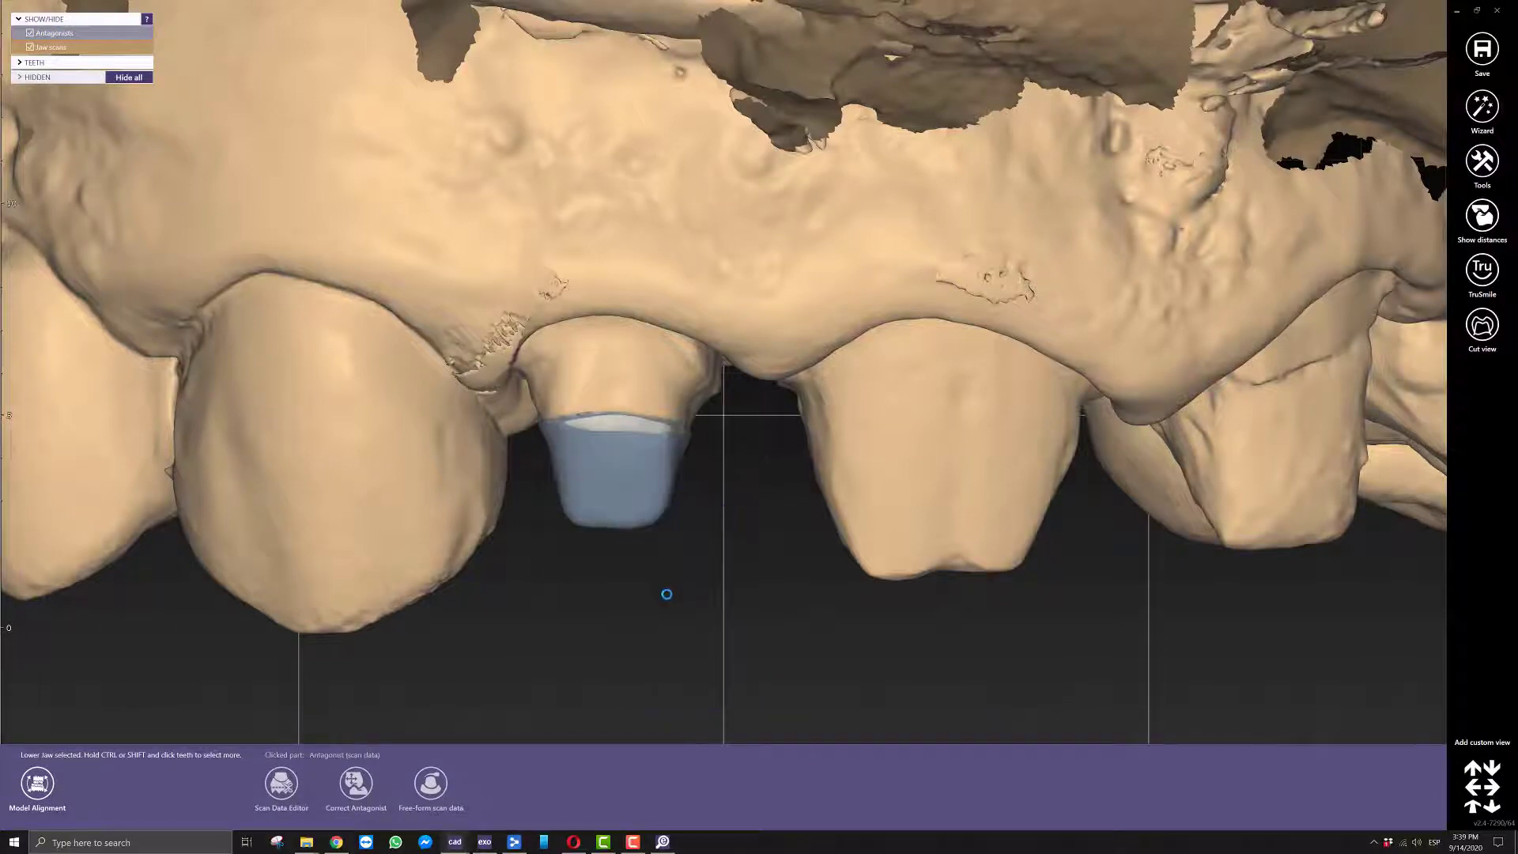
# Free-form the post and core's edge around its margin to close the gap, with the jaw scan hidden for access.
pyautogui.scroll(3, 663, 599)
pyautogui.scroll(-5, 669, 330)
pyautogui.moveTo(670, 332); pyautogui.dragTo(696, 546, button='right')
pyautogui.scroll(6, 701, 329)
pyautogui.moveTo(701, 329)
pyautogui.mouseDown(button='right')
pyautogui.moveTo(890, 379)
pyautogui.moveTo(680, 337)
pyautogui.moveTo(699, 326)
pyautogui.mouseUp(button='right')
pyautogui.scroll(4, 684, 321)
pyautogui.keyDown('shift'); pyautogui.scroll(2, 640, 319); pyautogui.keyUp('shift')
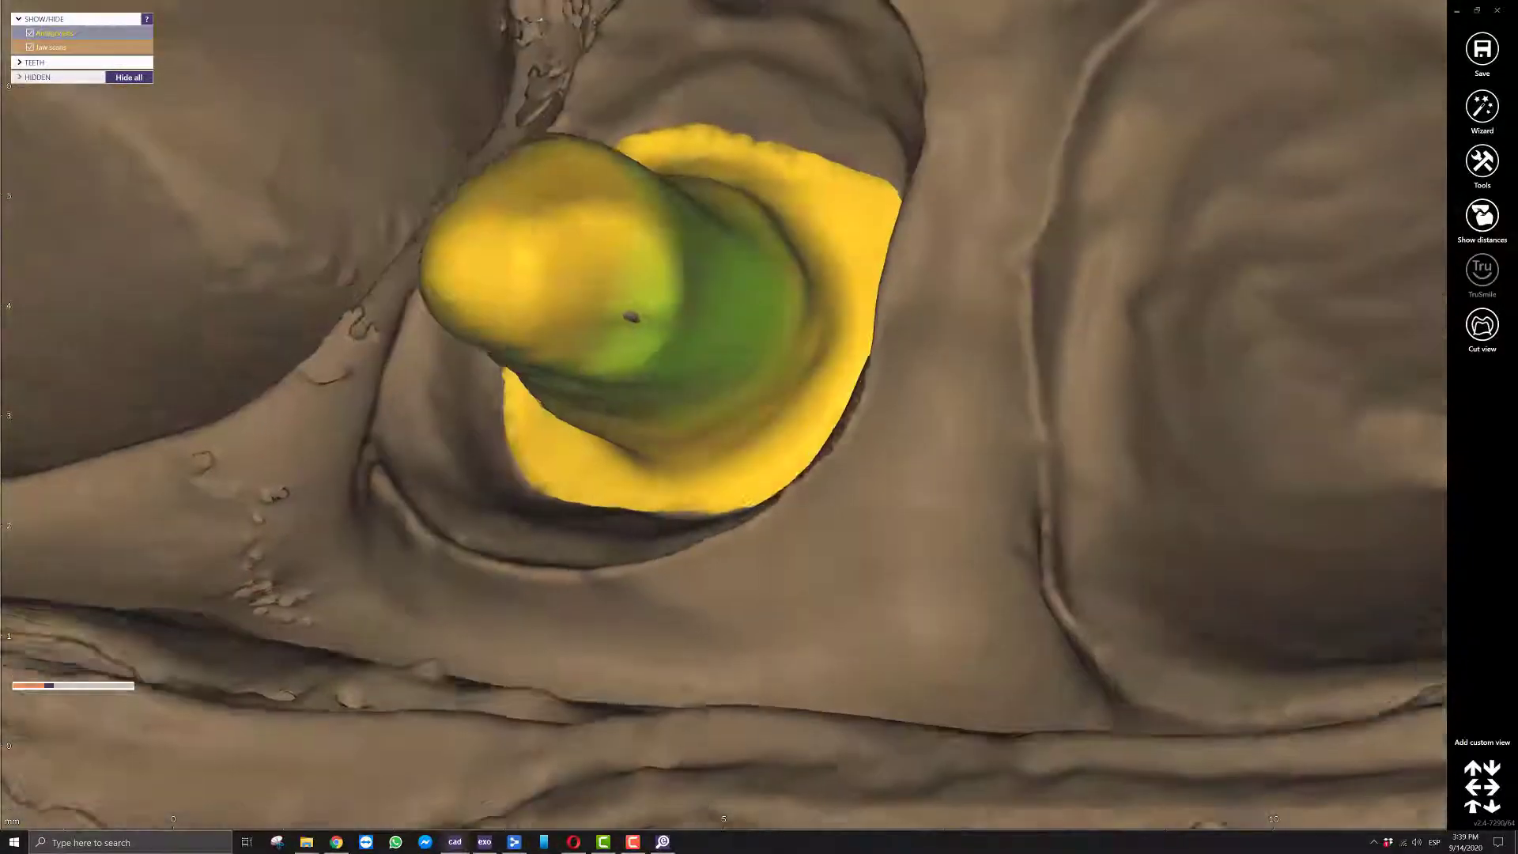
pyautogui.keyDown('shift'); pyautogui.scroll(-2, 635, 304); pyautogui.keyUp('shift')
pyautogui.scroll(-3, 613, 305)
pyautogui.moveTo(613, 305)
pyautogui.mouseDown(button='right')
pyautogui.moveTo(648, 338)
pyautogui.moveTo(756, 365)
pyautogui.moveTo(655, 381)
pyautogui.moveTo(689, 354)
pyautogui.moveTo(611, 388)
pyautogui.moveTo(645, 374)
pyautogui.moveTo(663, 405)
pyautogui.moveTo(667, 364)
pyautogui.moveTo(611, 390)
pyautogui.moveTo(676, 404)
pyautogui.mouseUp(button='right')
pyautogui.scroll(-2, 655, 381)
pyautogui.scroll(4, 658, 372)
pyautogui.keyDown('ctrl'); pyautogui.click(695, 366); pyautogui.keyUp('ctrl')
pyautogui.scroll(5, 676, 405)
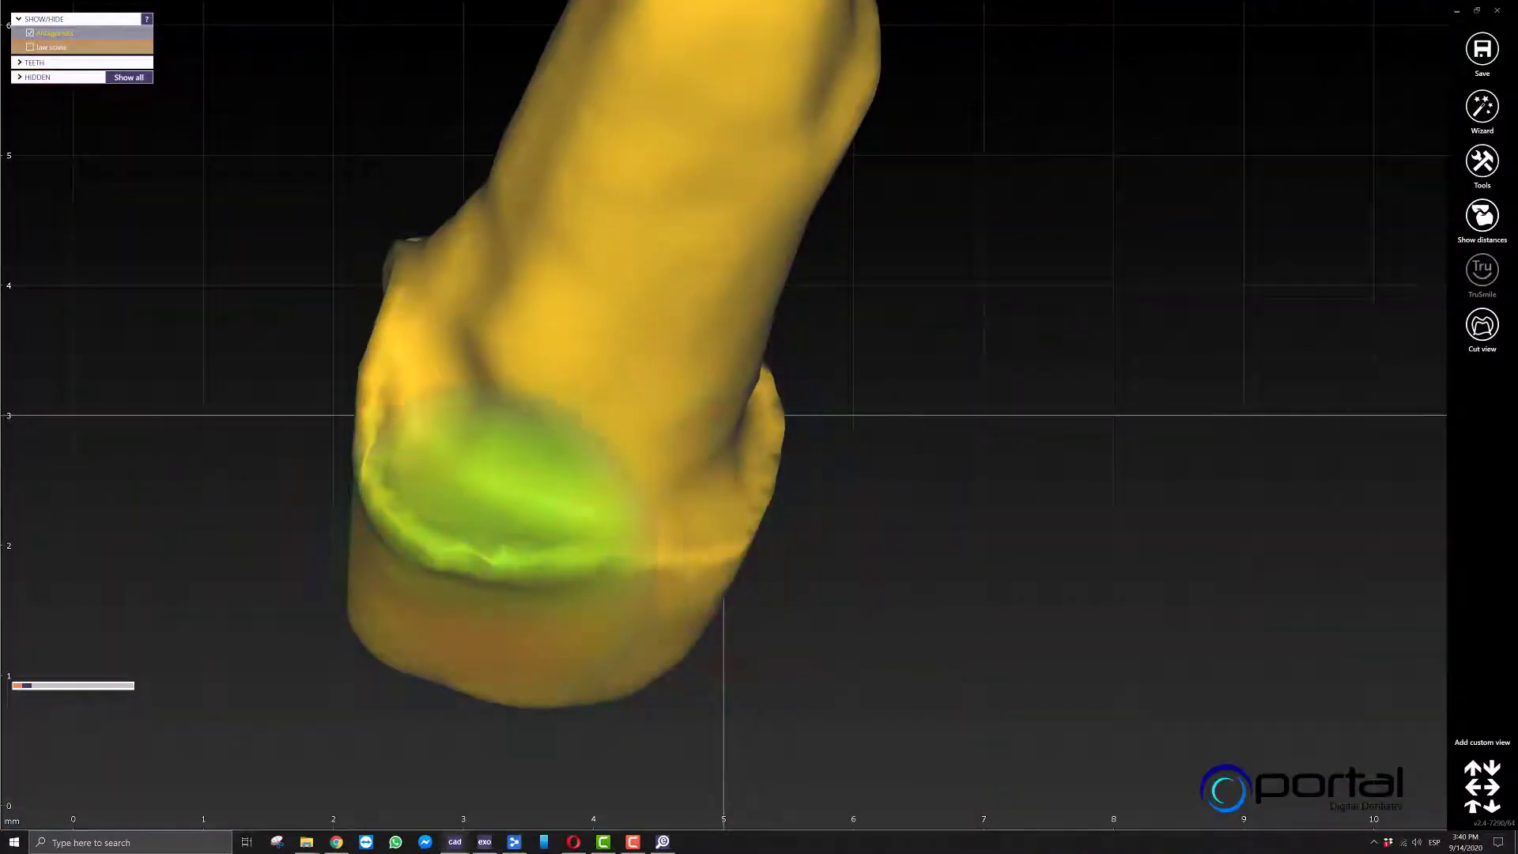
# Examine the reshaped core on the prepared tooth with the jaw scan shown.
pyautogui.scroll(-3, 443, 472)
pyautogui.moveTo(475, 466); pyautogui.dragTo(771, 501, button='right')
pyautogui.keyDown('ctrl'); pyautogui.click(804, 477); pyautogui.keyUp('ctrl')
pyautogui.scroll(-2, 804, 478)
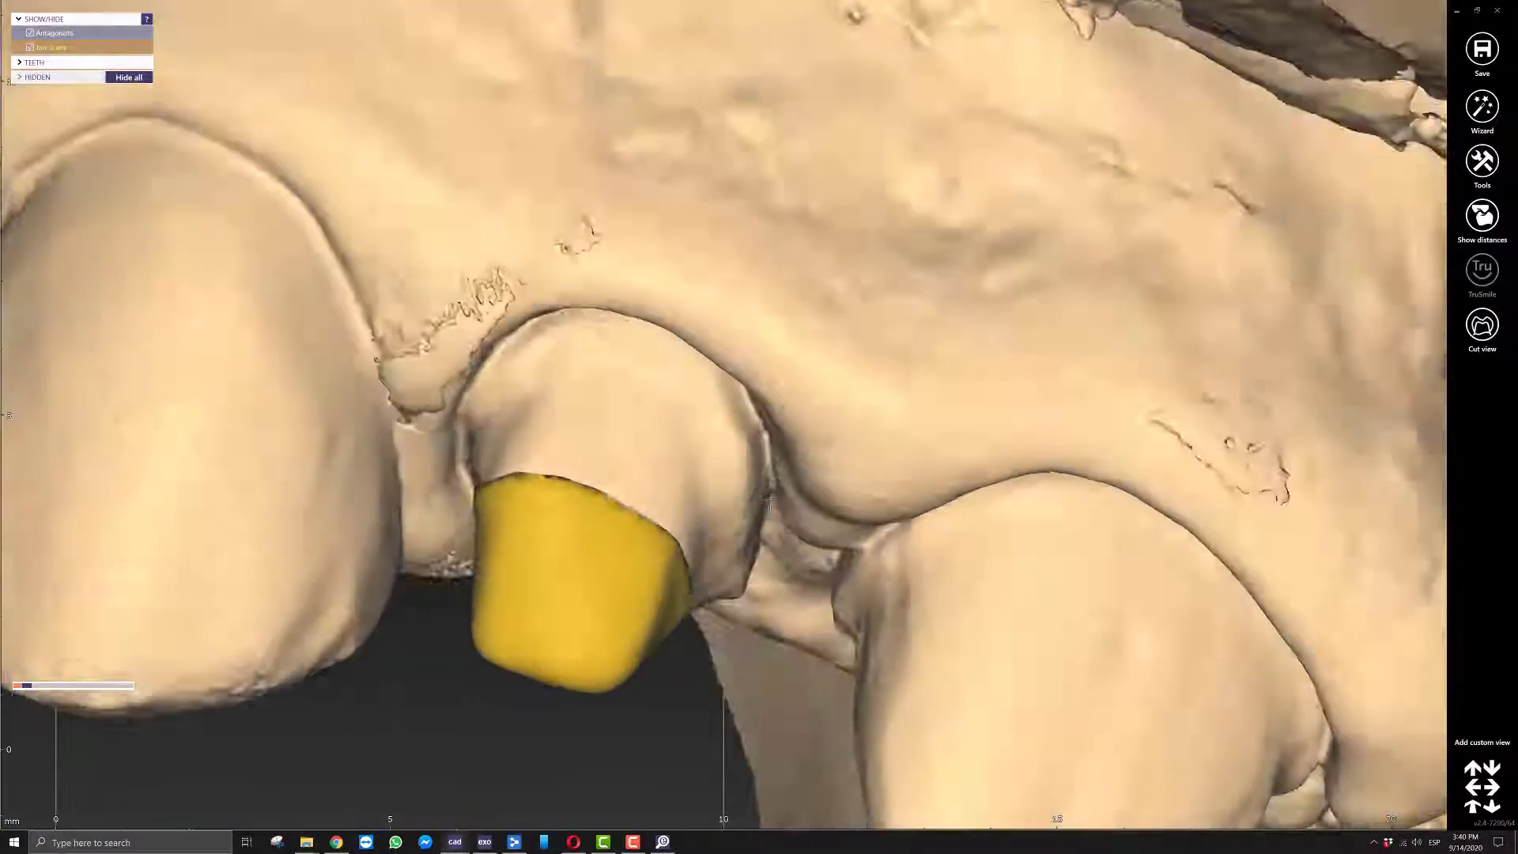
pyautogui.scroll(-3, 770, 501)
pyautogui.moveTo(770, 617)
pyautogui.mouseDown(button='right')
pyautogui.moveTo(768, 491)
pyautogui.moveTo(760, 621)
pyautogui.mouseUp(button='right')
pyautogui.scroll(-4, 759, 554)
pyautogui.scroll(1, 756, 502)
# Hide the jaw scan and export the post and core scene to a plain STL mesh named new post.
pyautogui.keyDown('ctrl'); pyautogui.click(756, 502); pyautogui.keyUp('ctrl')
pyautogui.moveTo(756, 501); pyautogui.dragTo(743, 510, button='right')
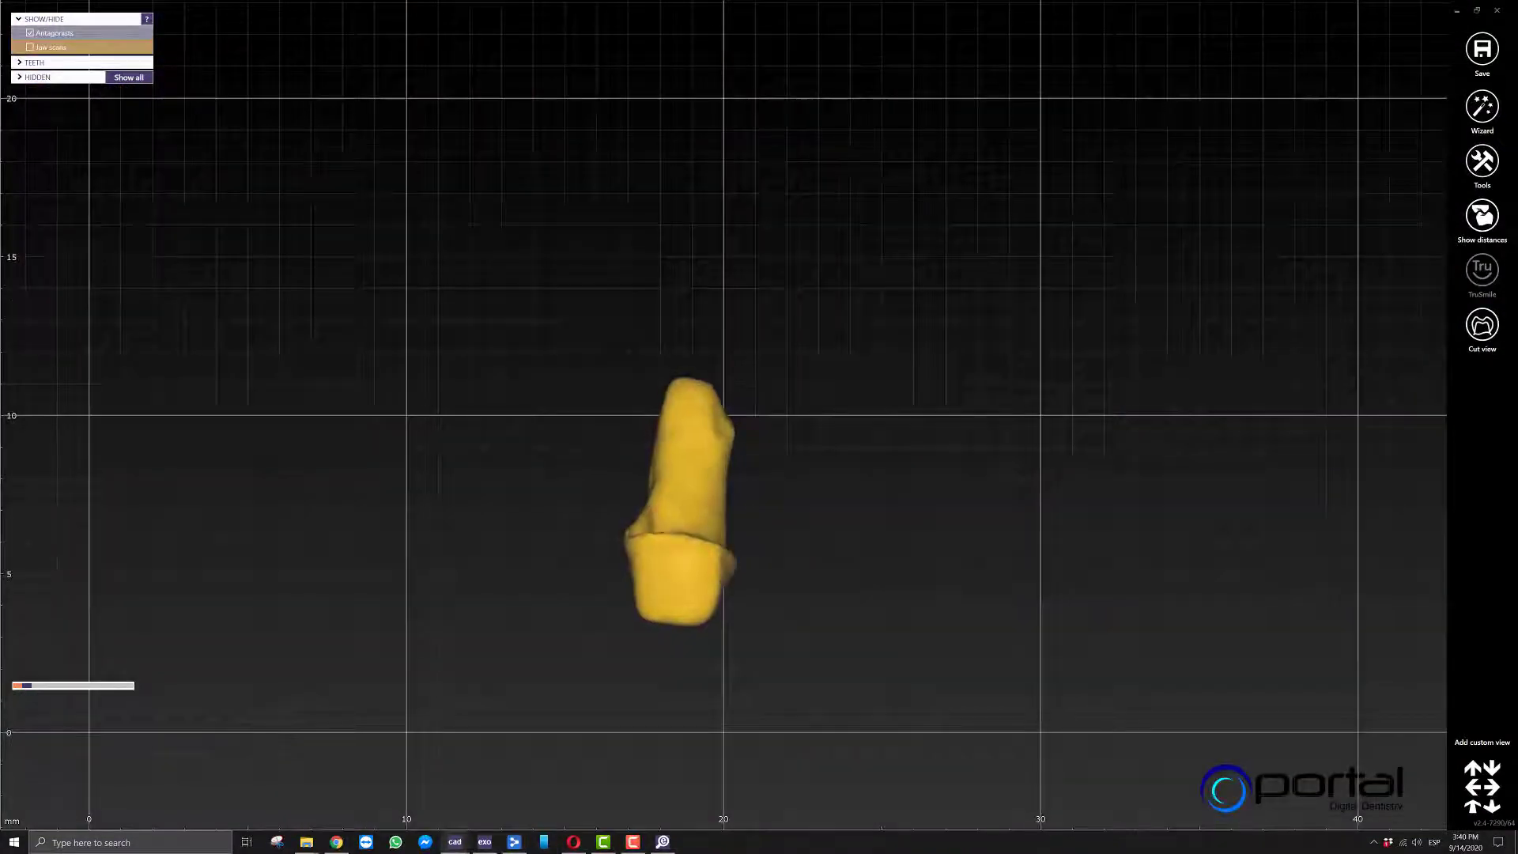
pyautogui.click(1483, 49)
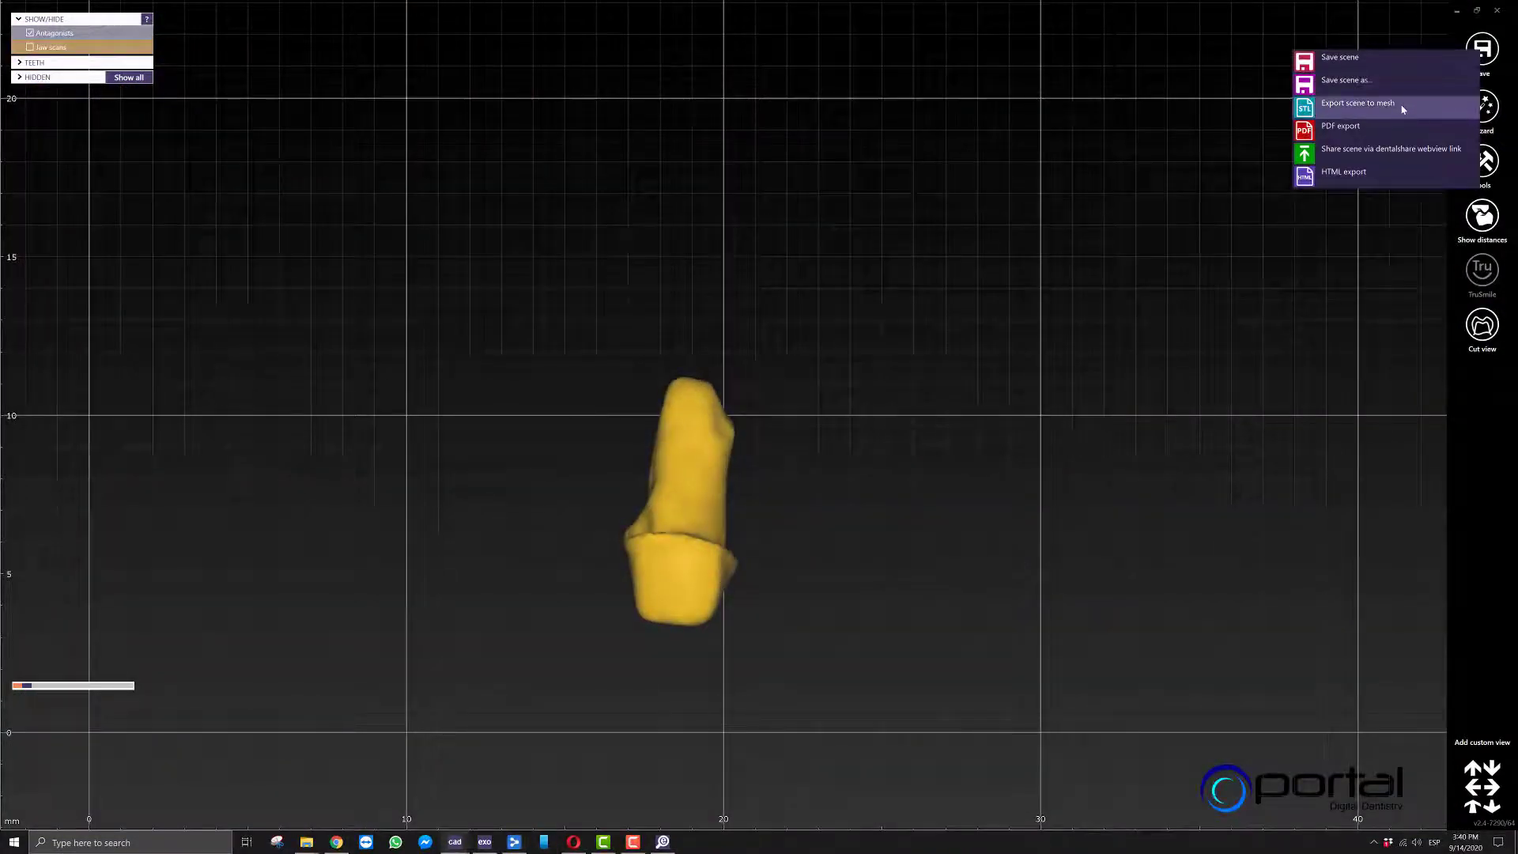
pyautogui.click(1403, 109)
pyautogui.write('new post')
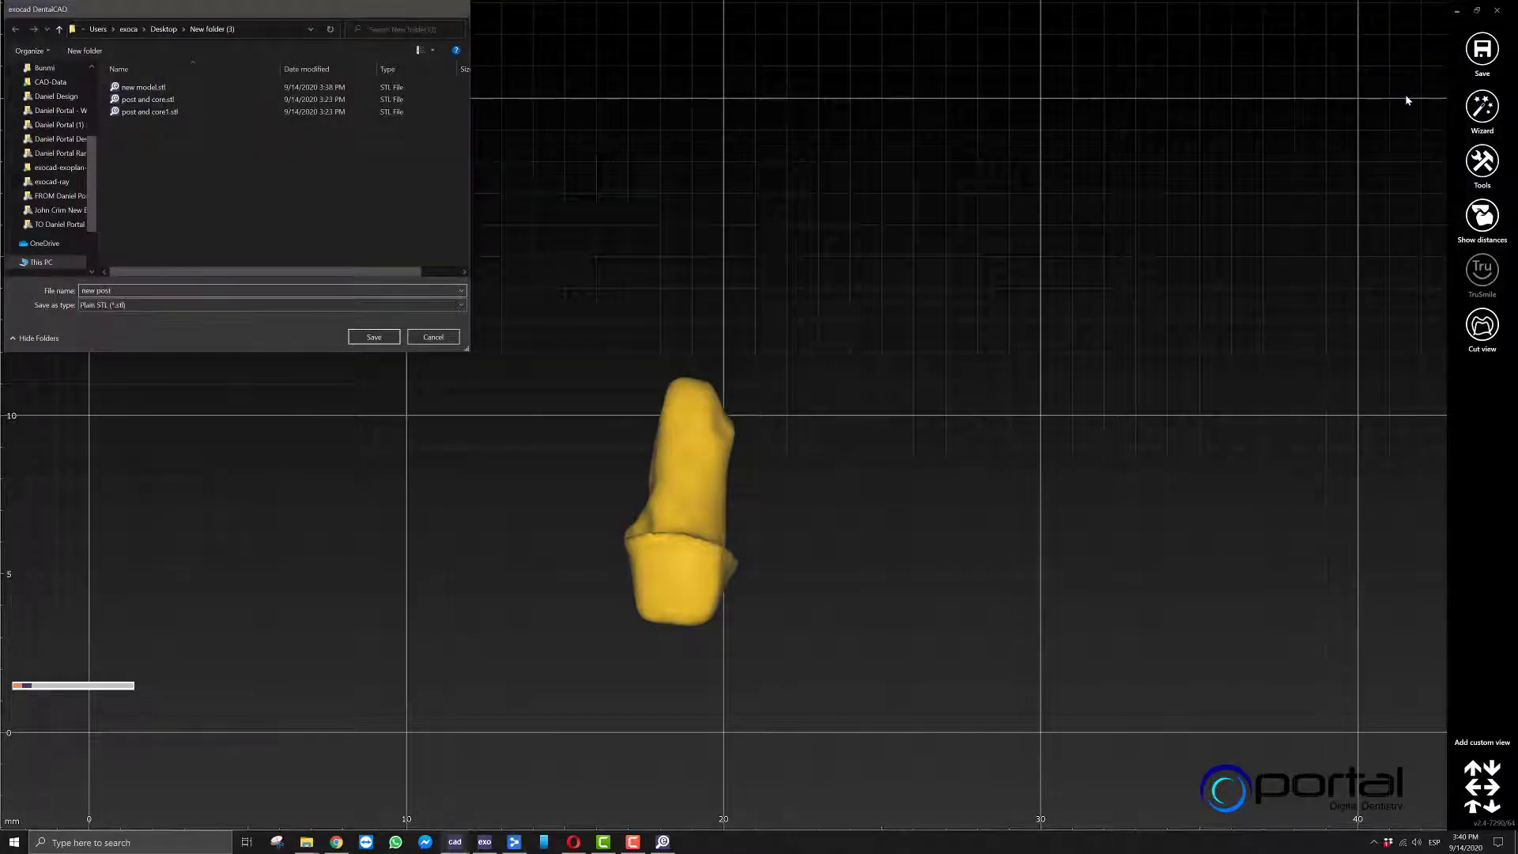
pyautogui.press('Return')
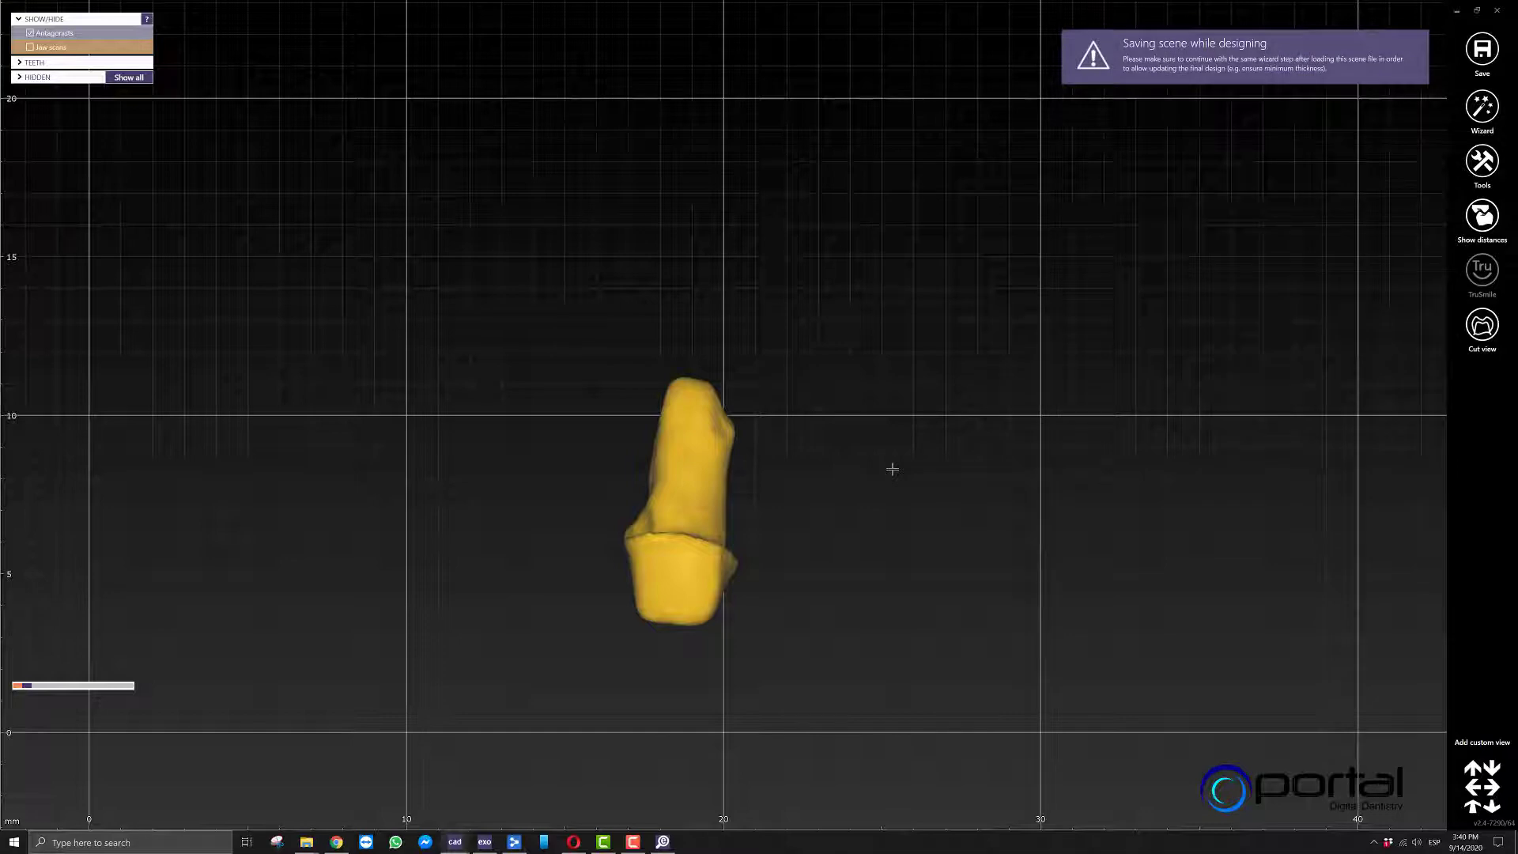
# Inspect the exported post and core on its own, and show the jaw scan around it again.
pyautogui.middleClick(700, 492)
pyautogui.moveTo(722, 498); pyautogui.dragTo(728, 492, button='right')
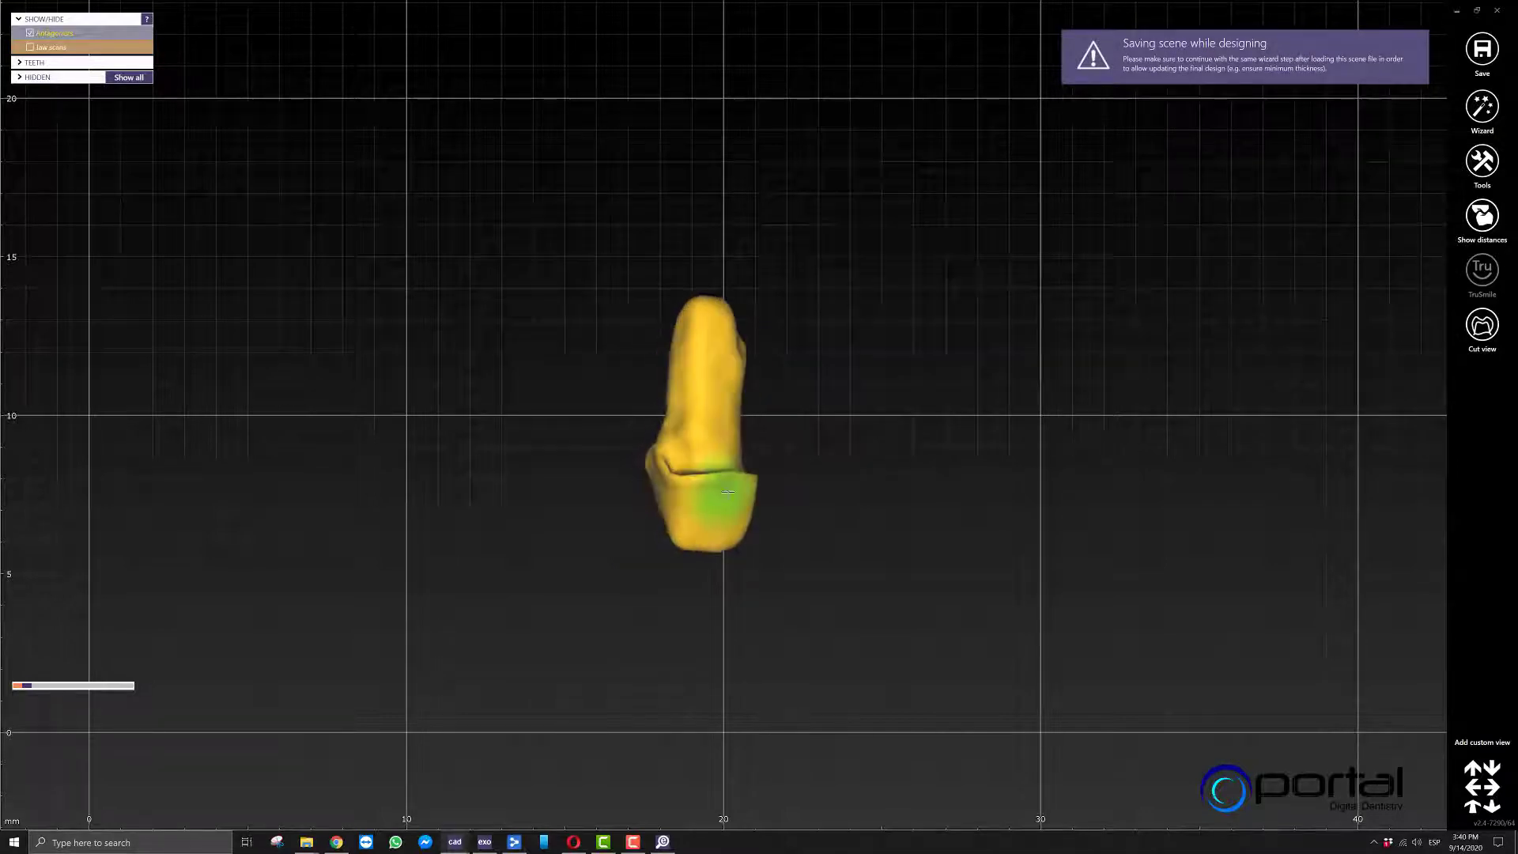
pyautogui.moveTo(861, 444); pyautogui.dragTo(854, 440, button='right')
pyautogui.press('j')
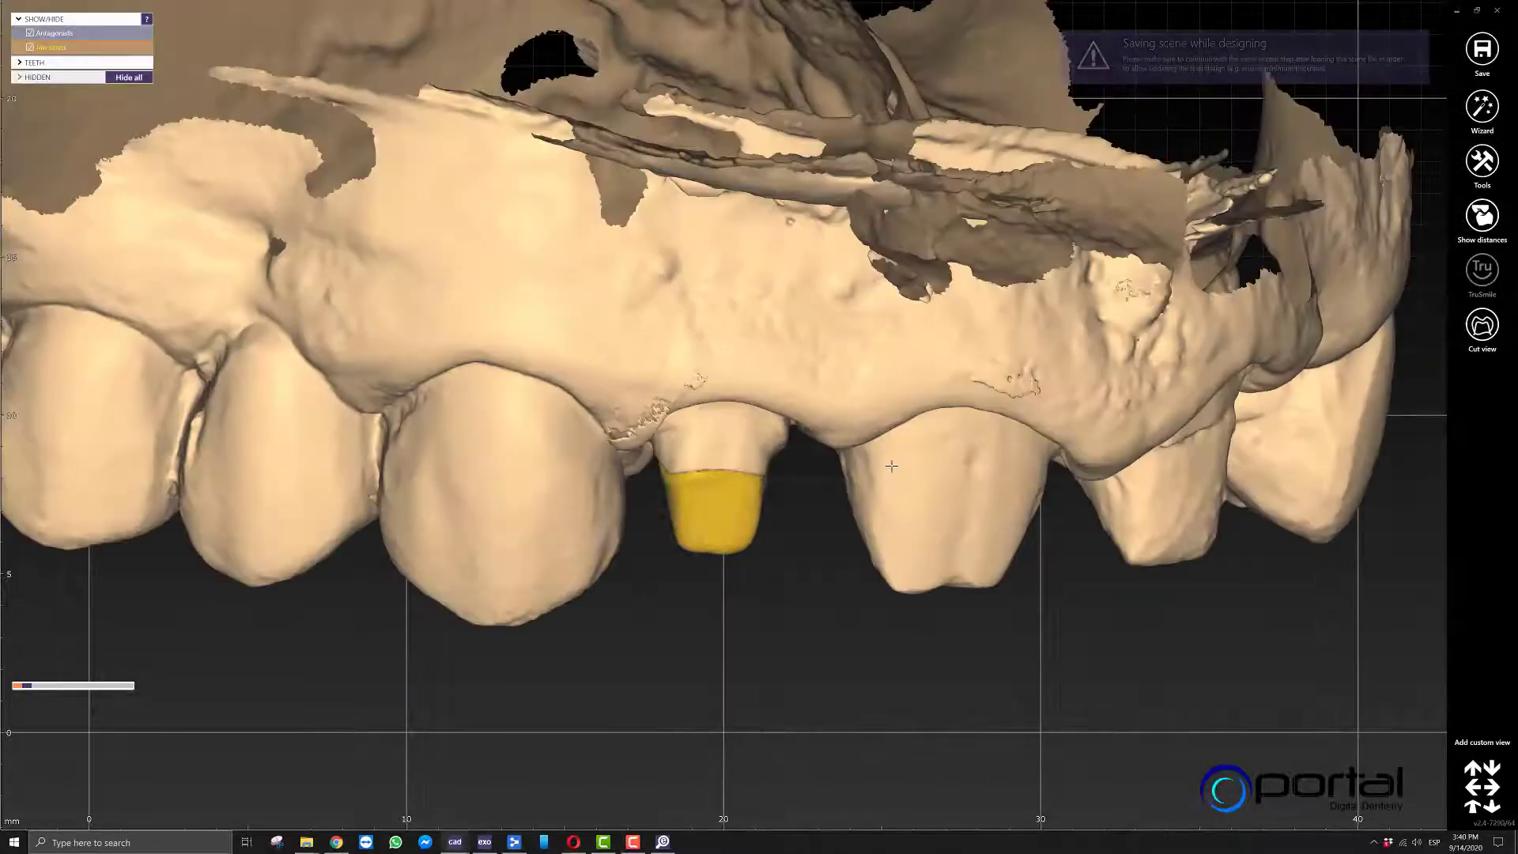
pyautogui.scroll(-3, 892, 467)
# Try to open Add/Remove Mesh while free-forming of the scan data is still active.
pyautogui.click(1484, 162)
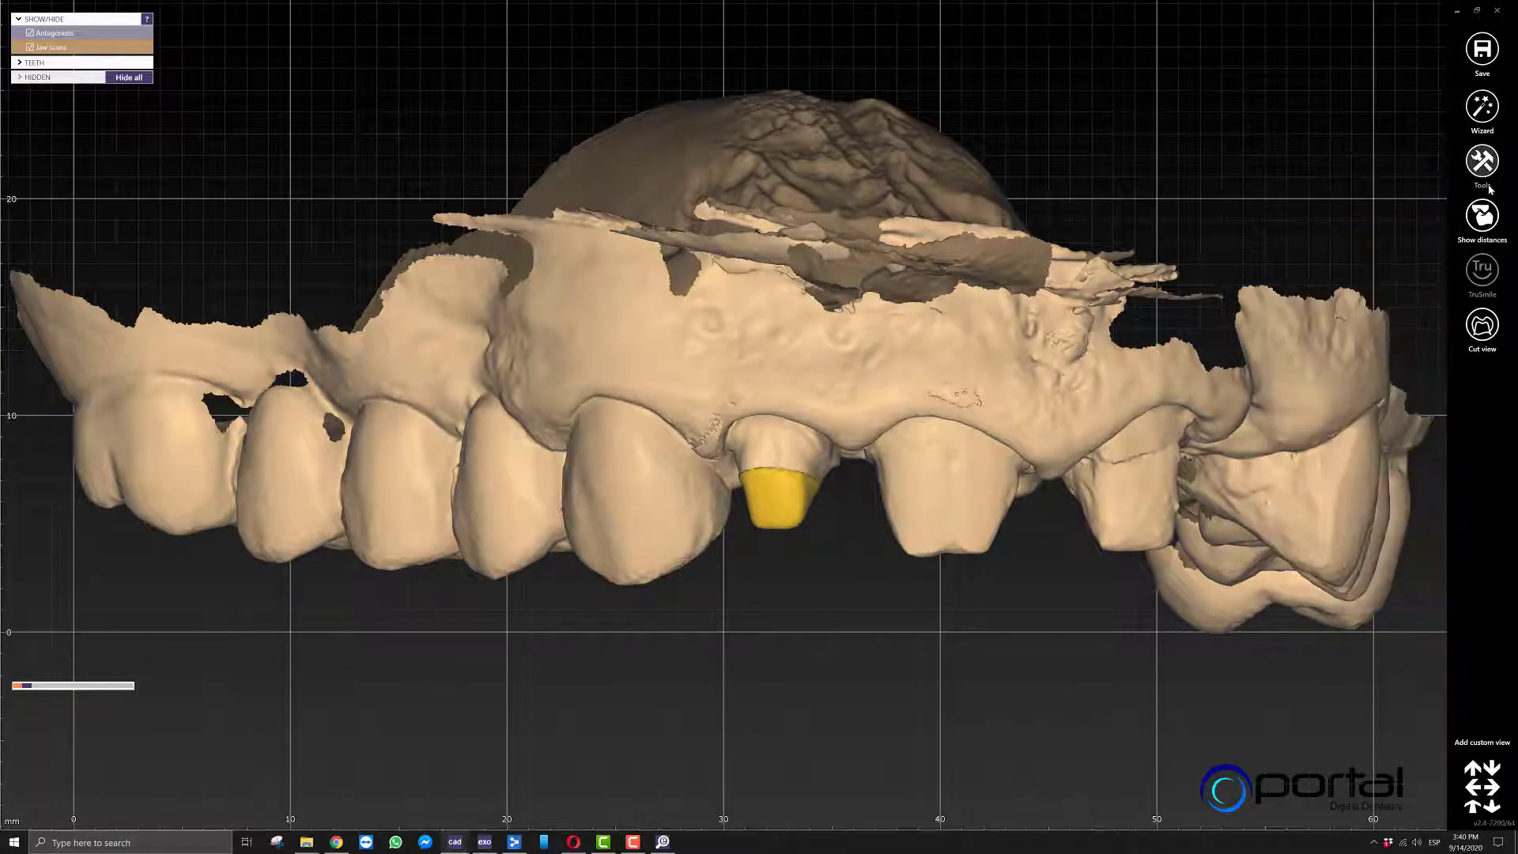
pyautogui.click(1483, 166)
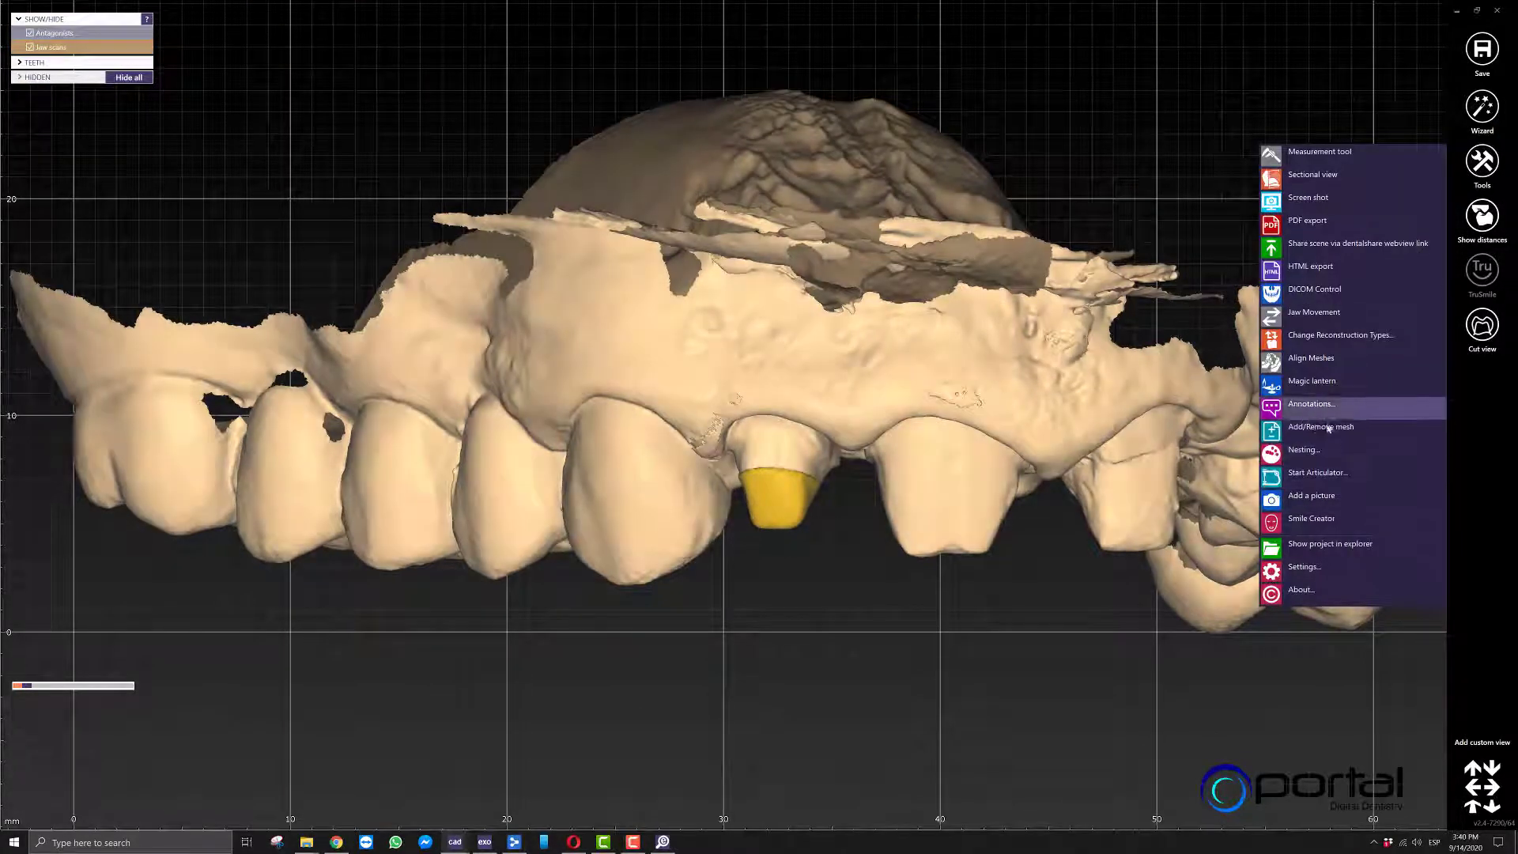
pyautogui.click(1329, 428)
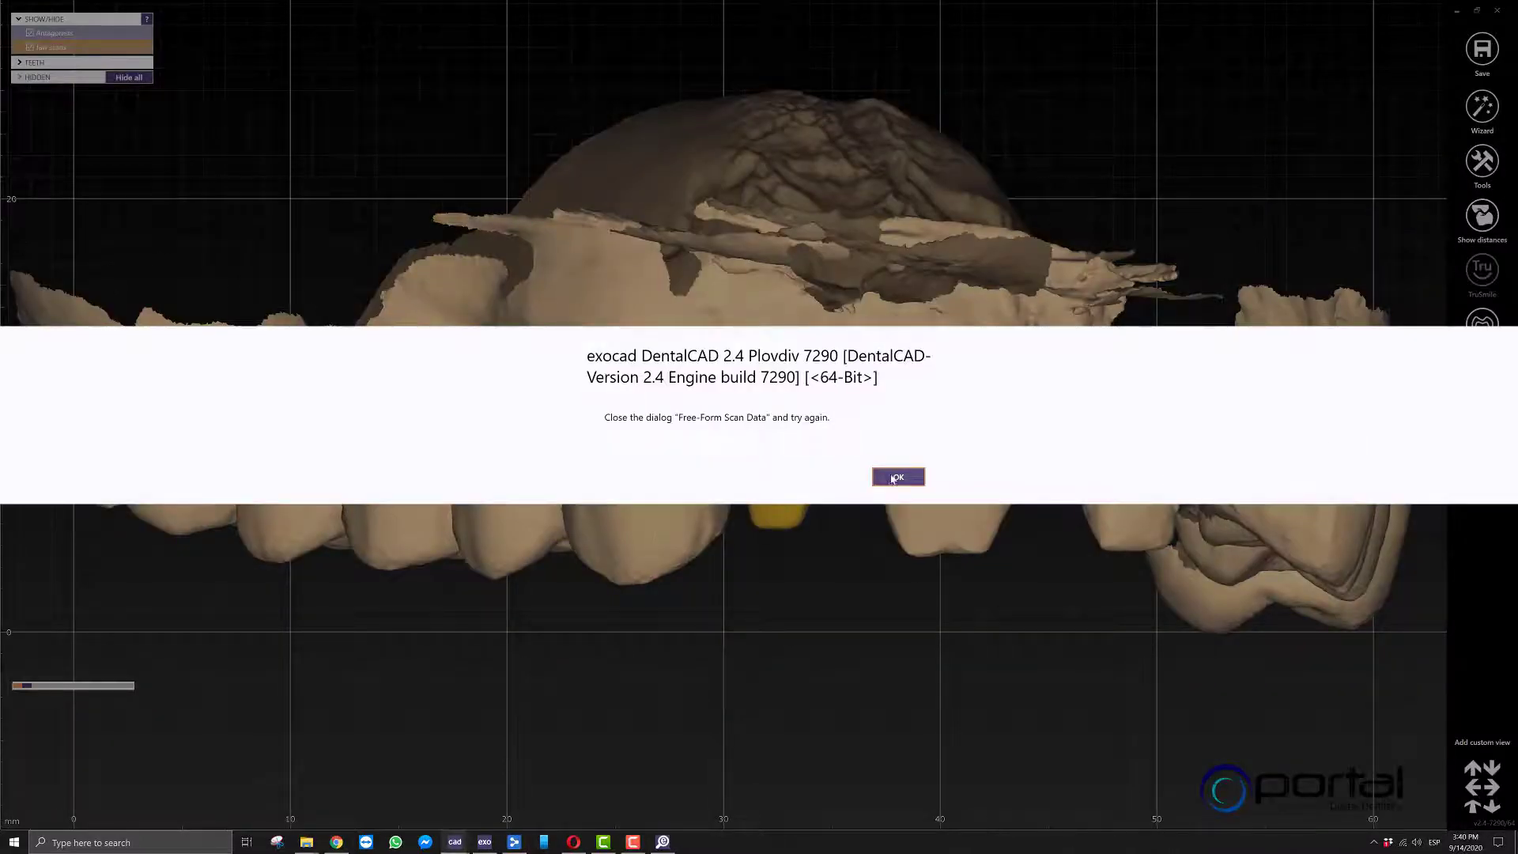
pyautogui.click(893, 479)
# Accept and close the free-forming of the scan data, and clear the core selection.
pyautogui.scroll(-3, 361, 689)
pyautogui.moveTo(101, 693)
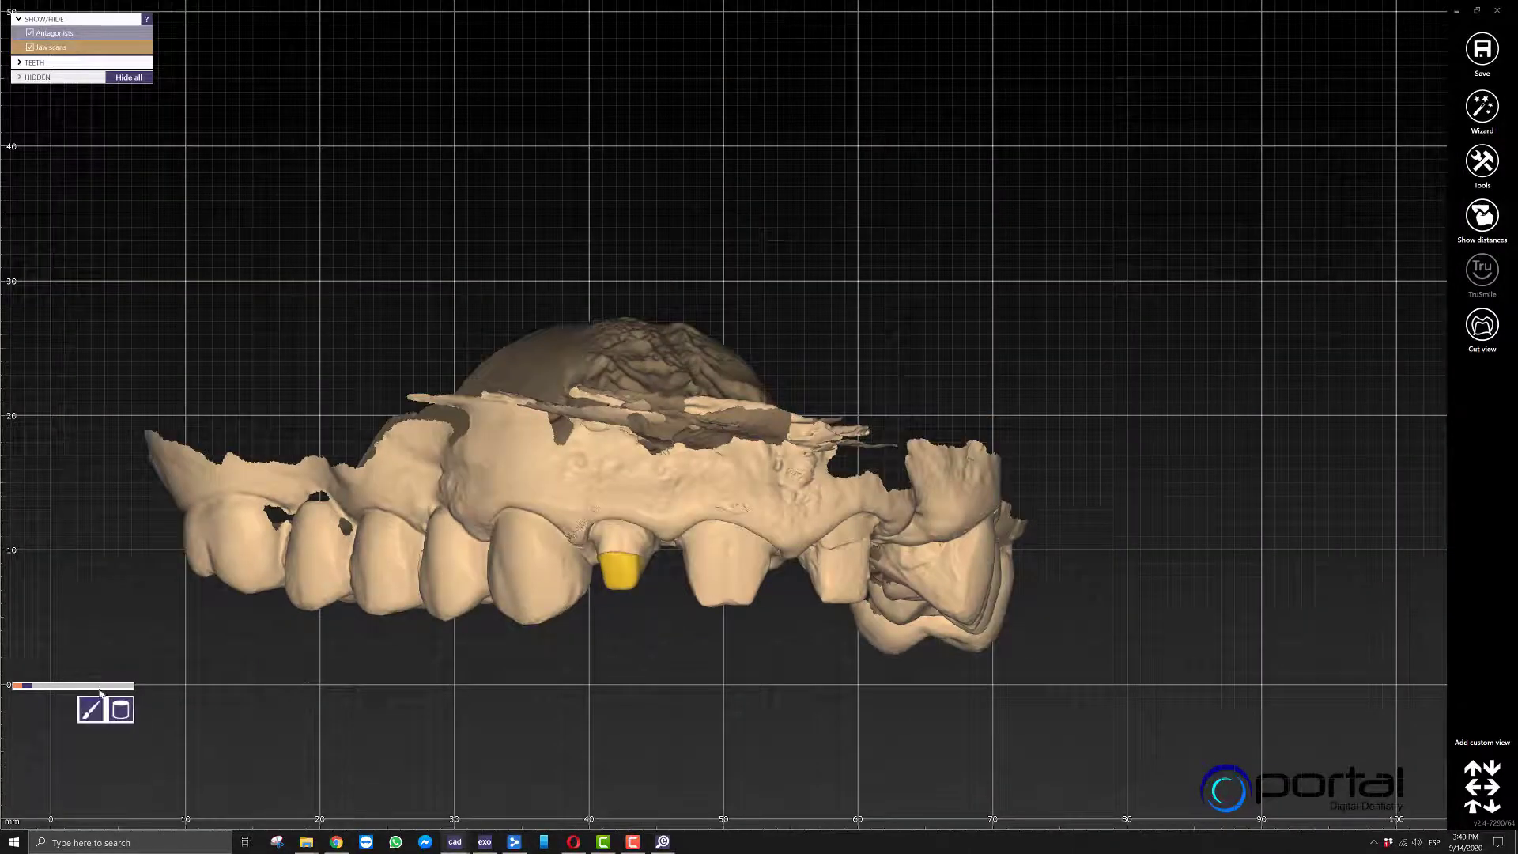
pyautogui.click(68, 816)
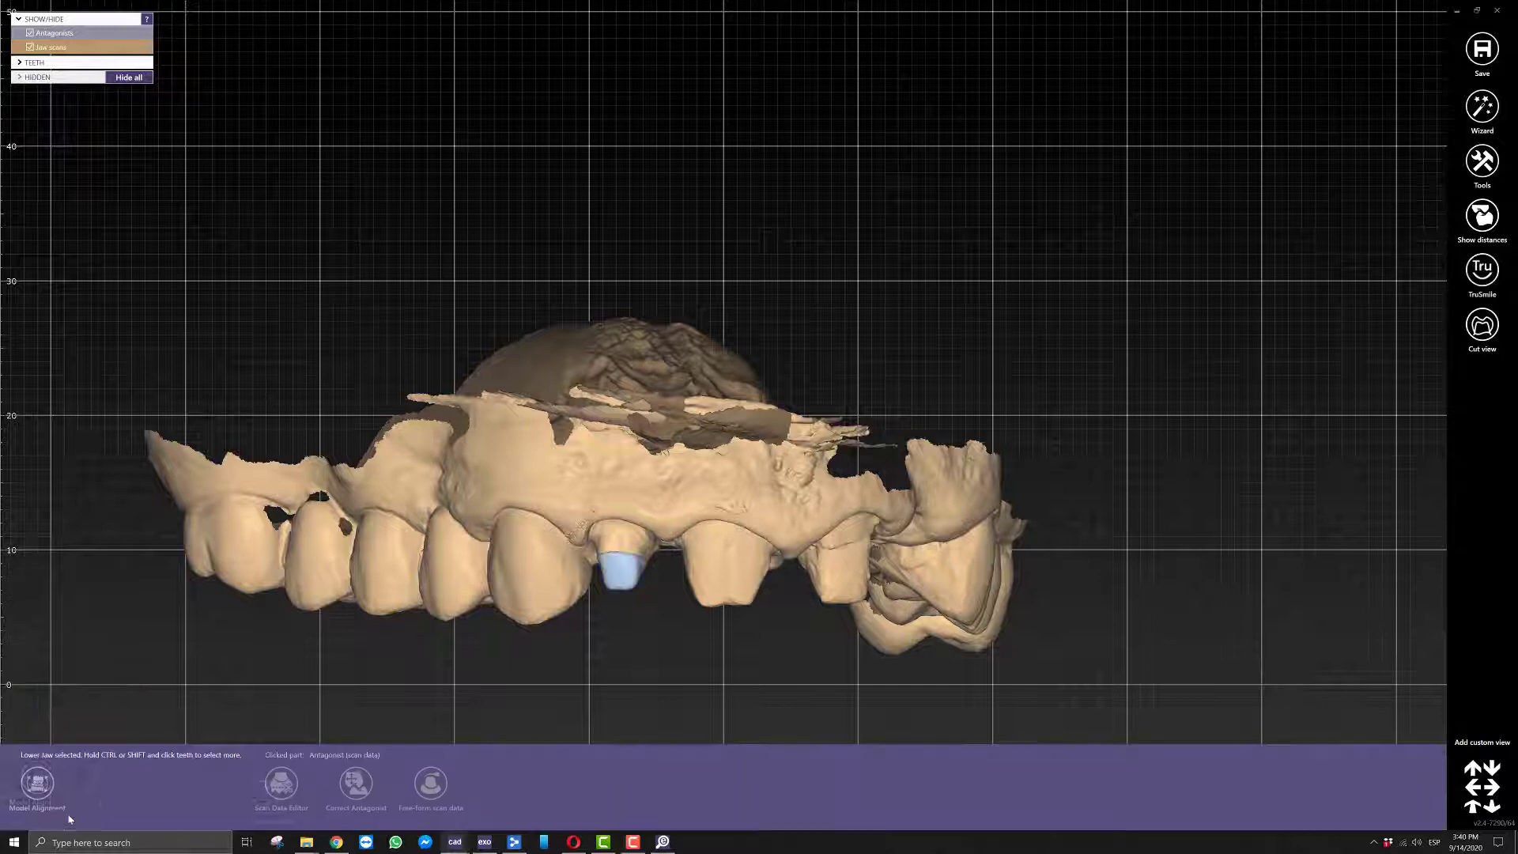
pyautogui.moveTo(733, 652); pyautogui.dragTo(728, 514, button='middle')
pyautogui.scroll(4, 726, 403)
pyautogui.scroll(-4, 736, 466)
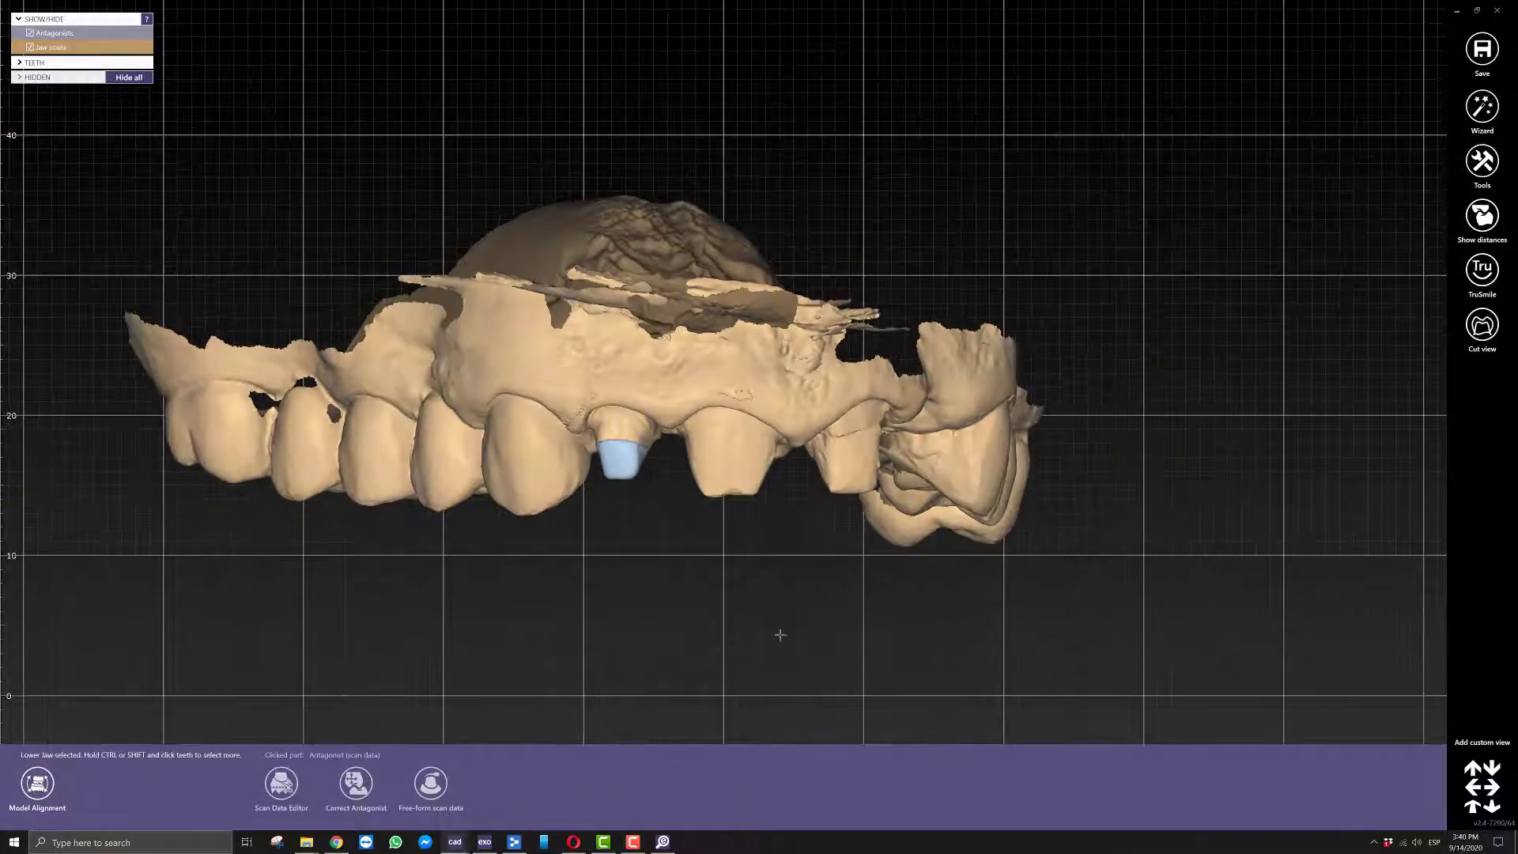
pyautogui.click(1234, 474)
# Load post and core.stl from New folder (3) as a Waxup Scan with Add/Remove Mesh.
pyautogui.click(1483, 162)
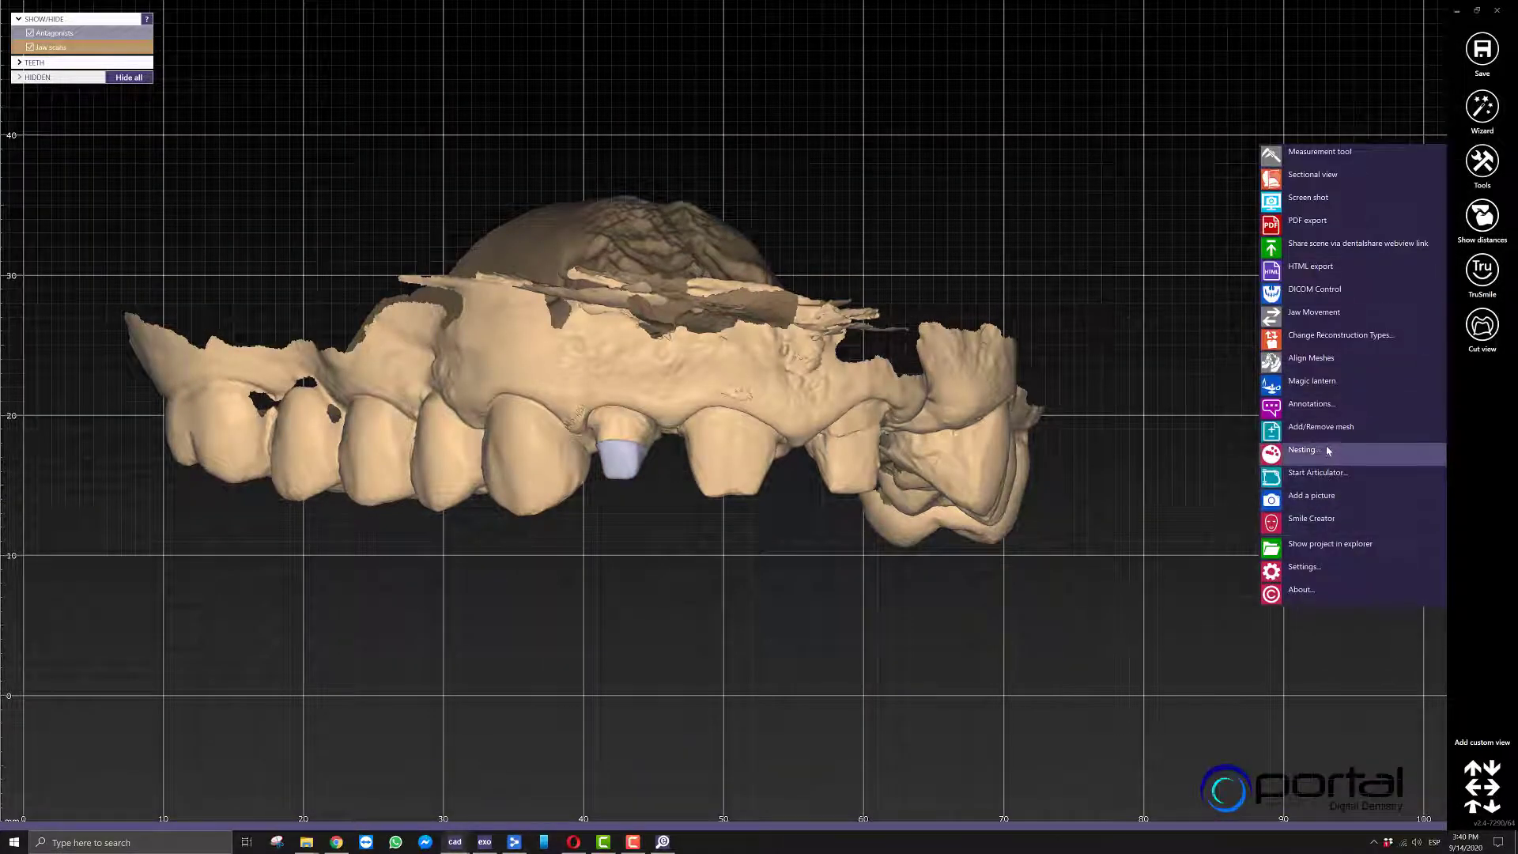
pyautogui.click(1334, 444)
pyautogui.click(63, 659)
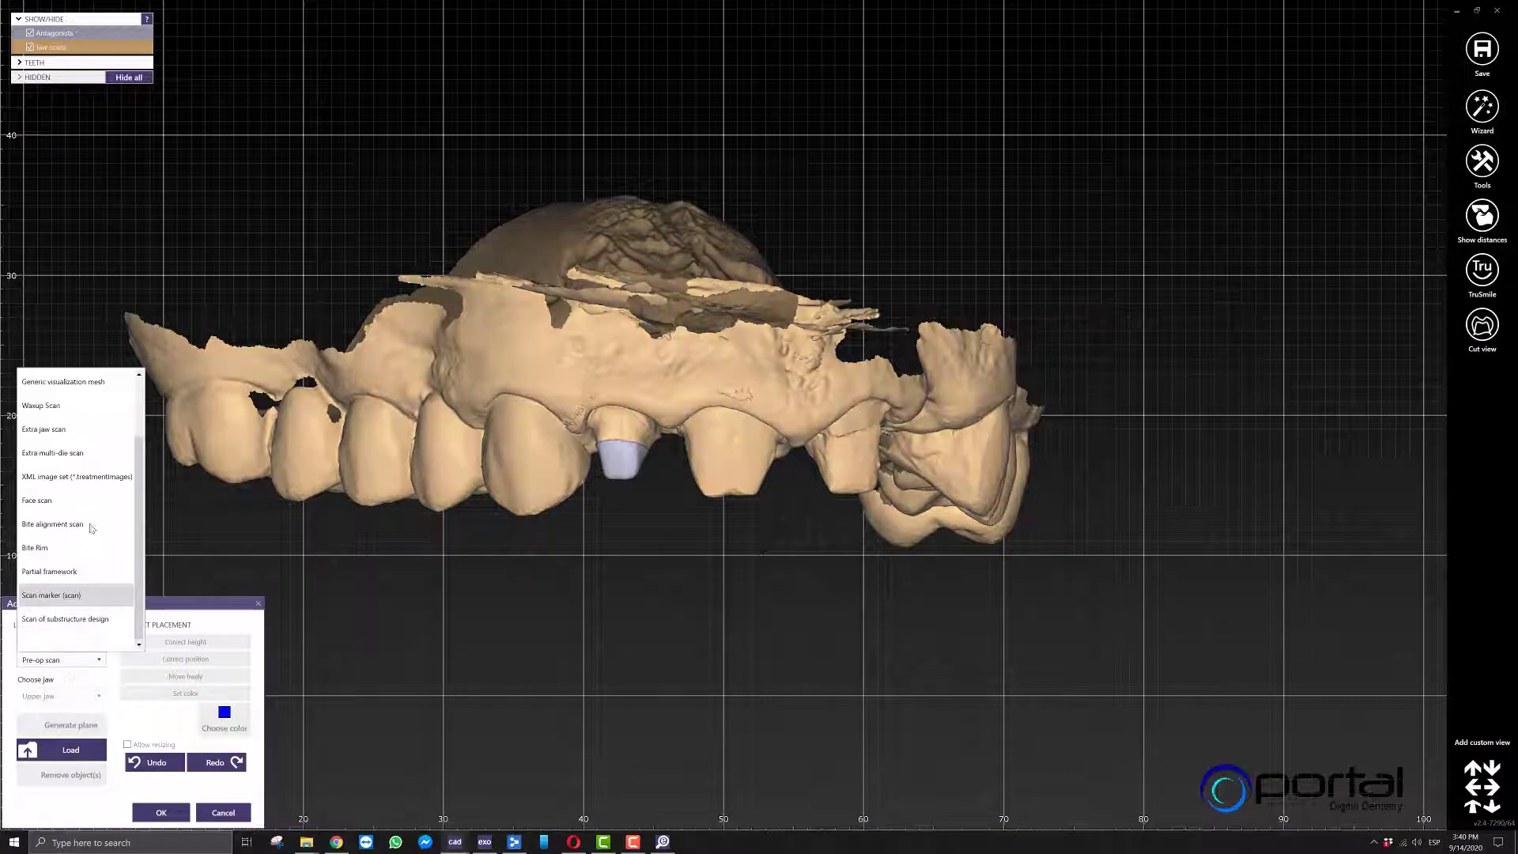
pyautogui.click(55, 478)
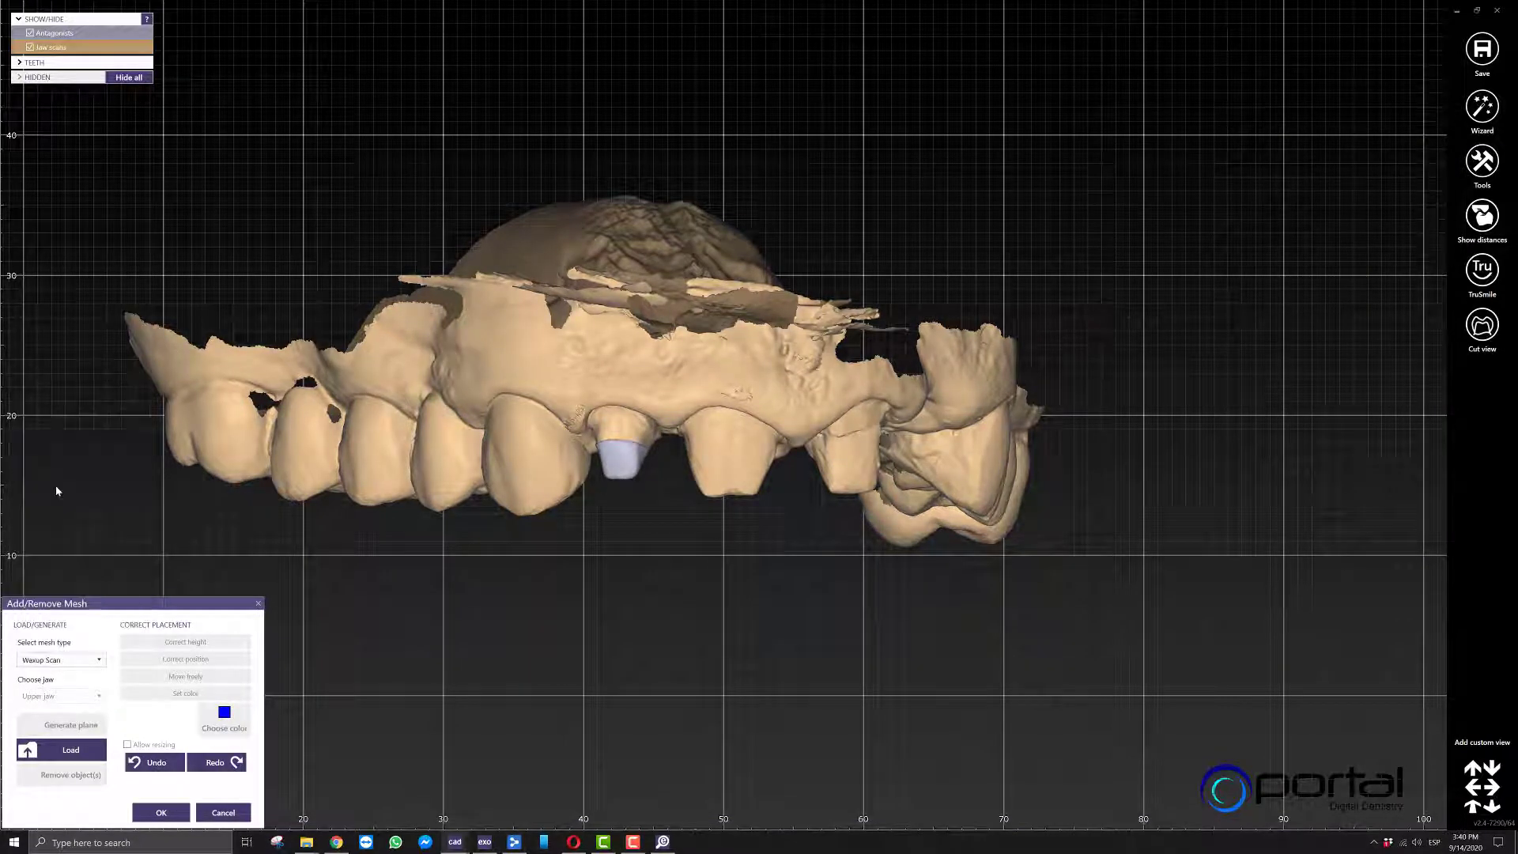
pyautogui.click(56, 753)
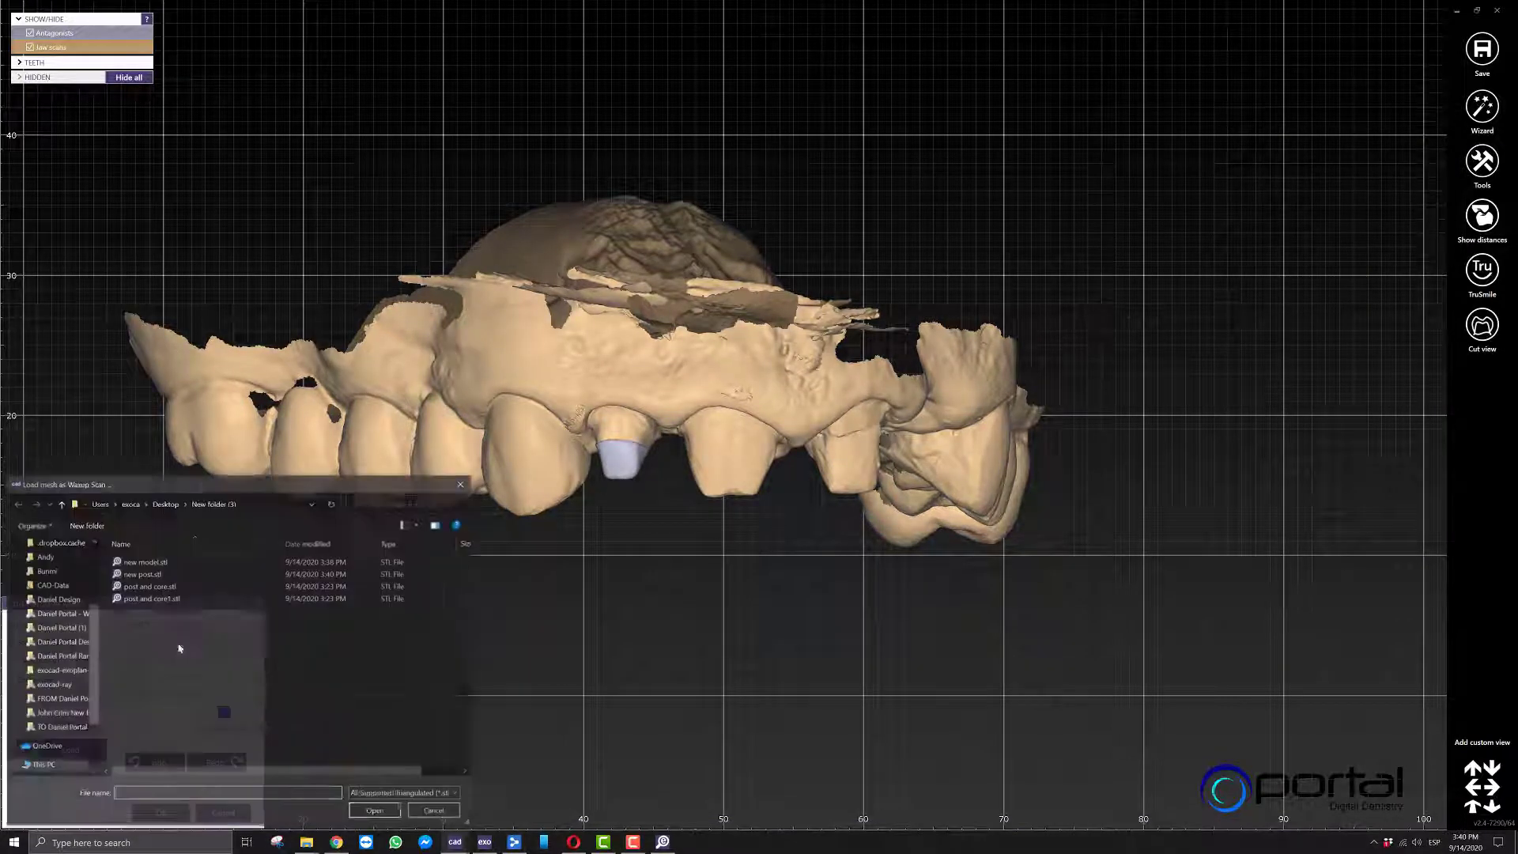
pyautogui.doubleClick(169, 587)
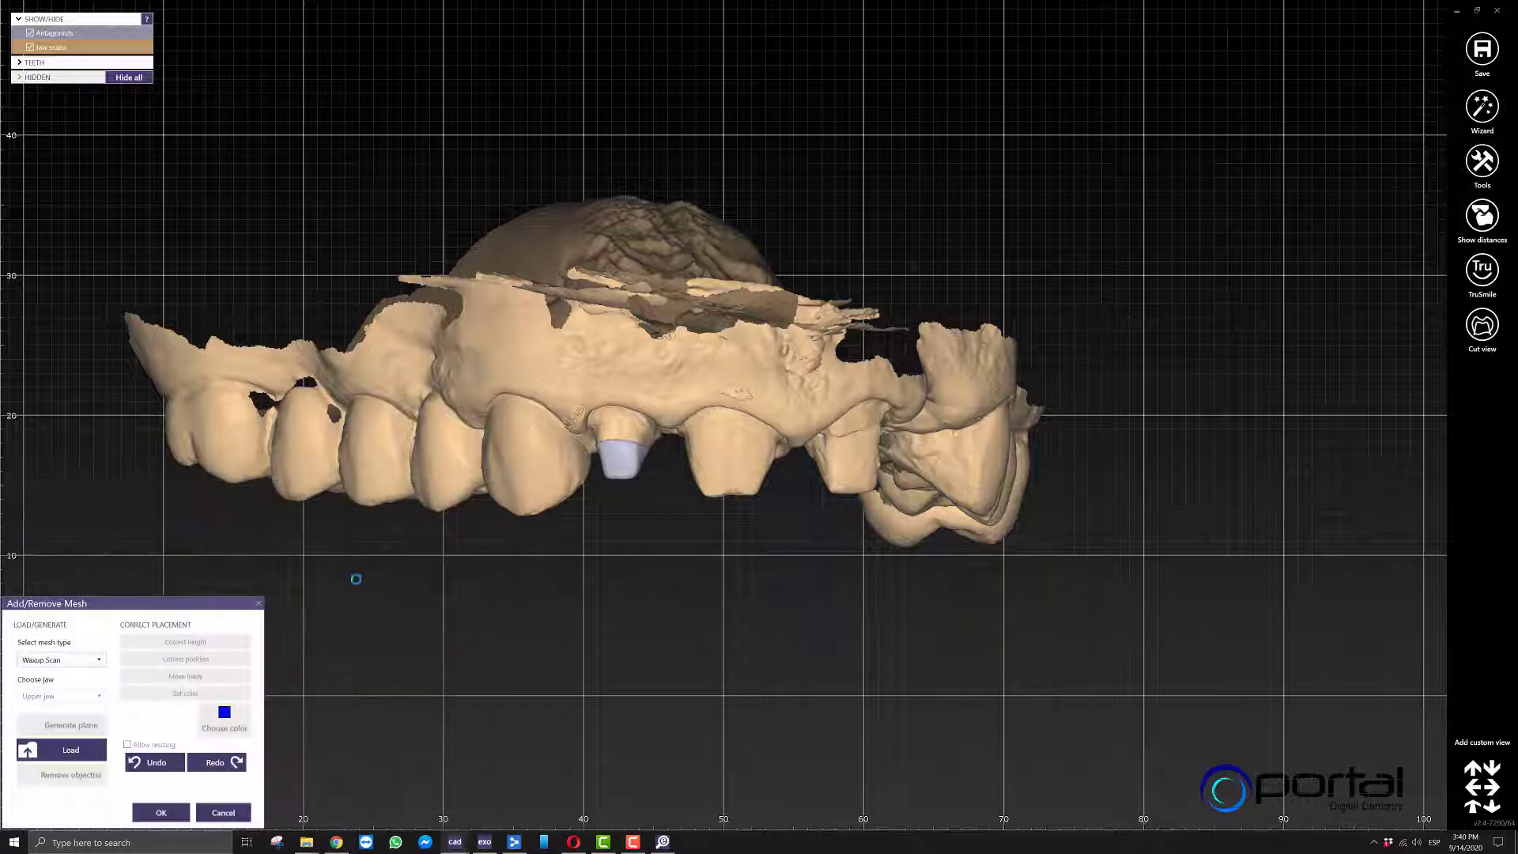
# Isolate the loaded post and core mesh, check it from the occlusal side and accept the added mesh.
pyautogui.click(690, 427)
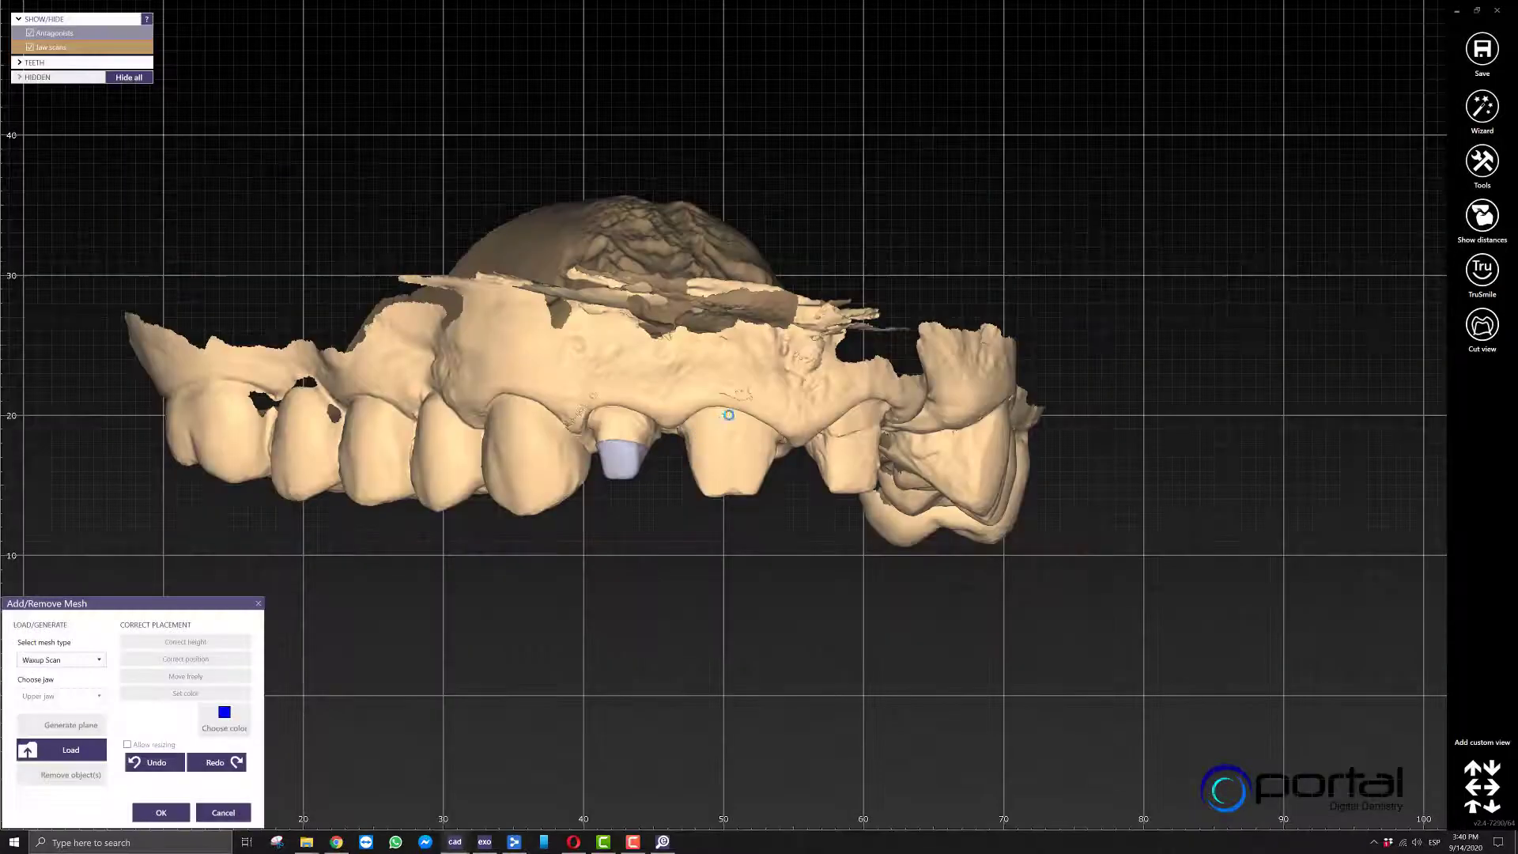
pyautogui.scroll(5, 714, 470)
pyautogui.moveTo(715, 470); pyautogui.dragTo(619, 522, button='right')
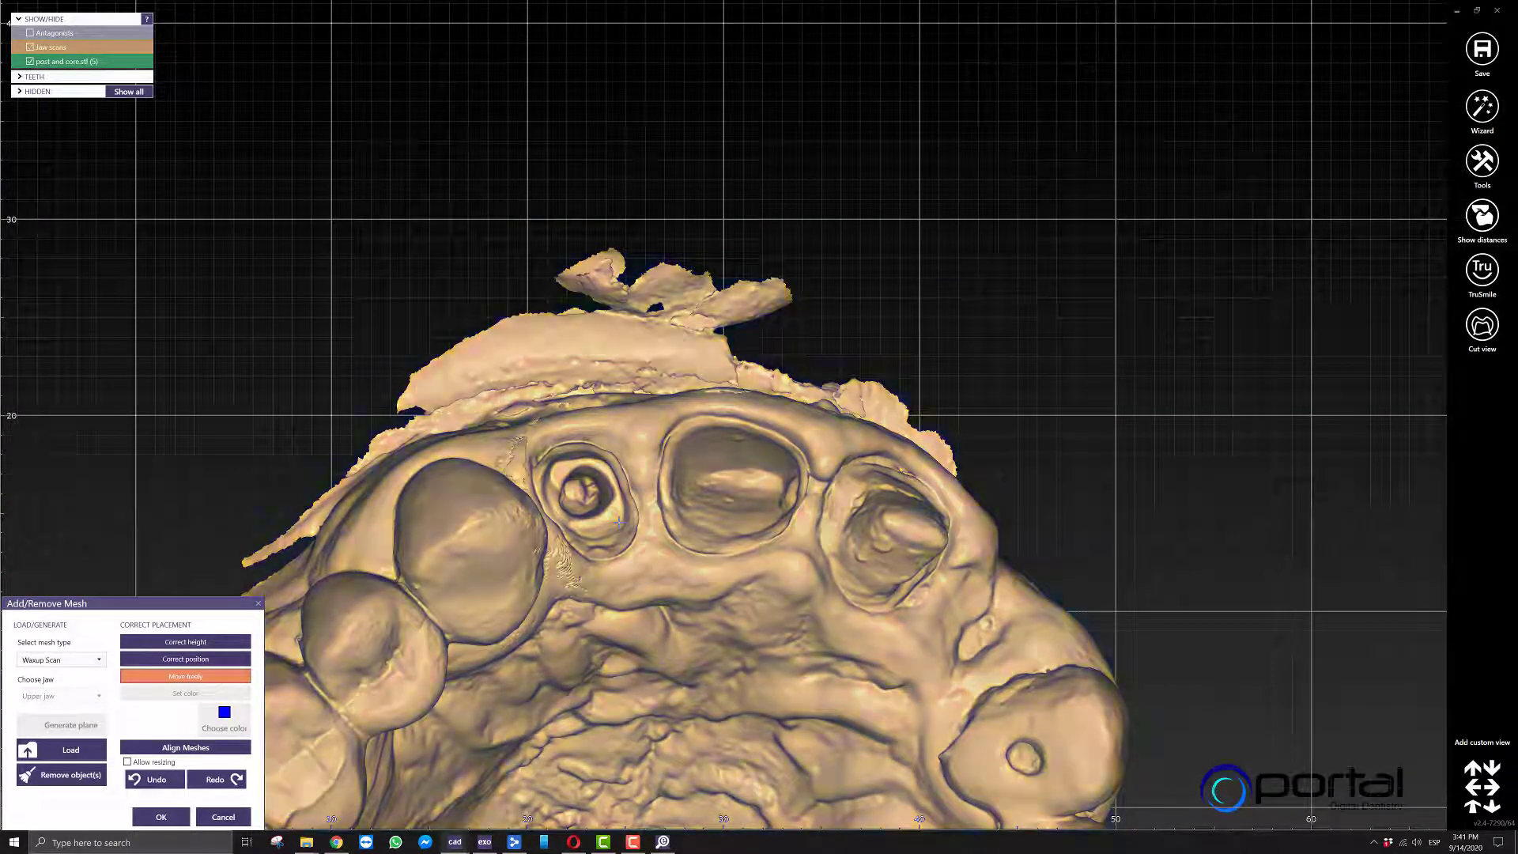
pyautogui.click(161, 818)
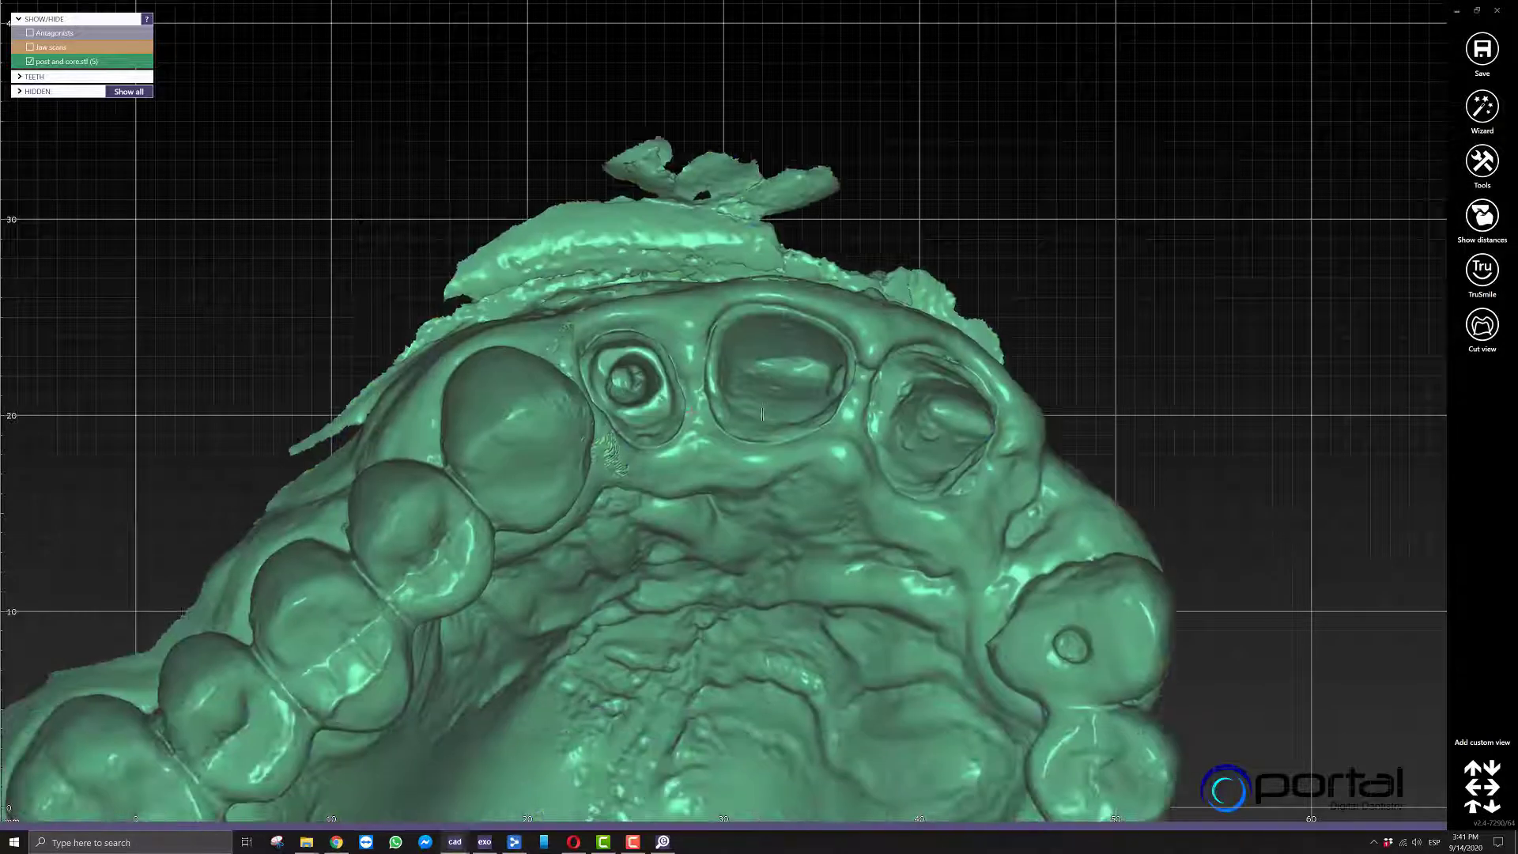
# Create the full anatomic waxup from the loaded post and core mesh and accept the calculation.
pyautogui.rightClick(168, 306)
pyautogui.click(229, 328)
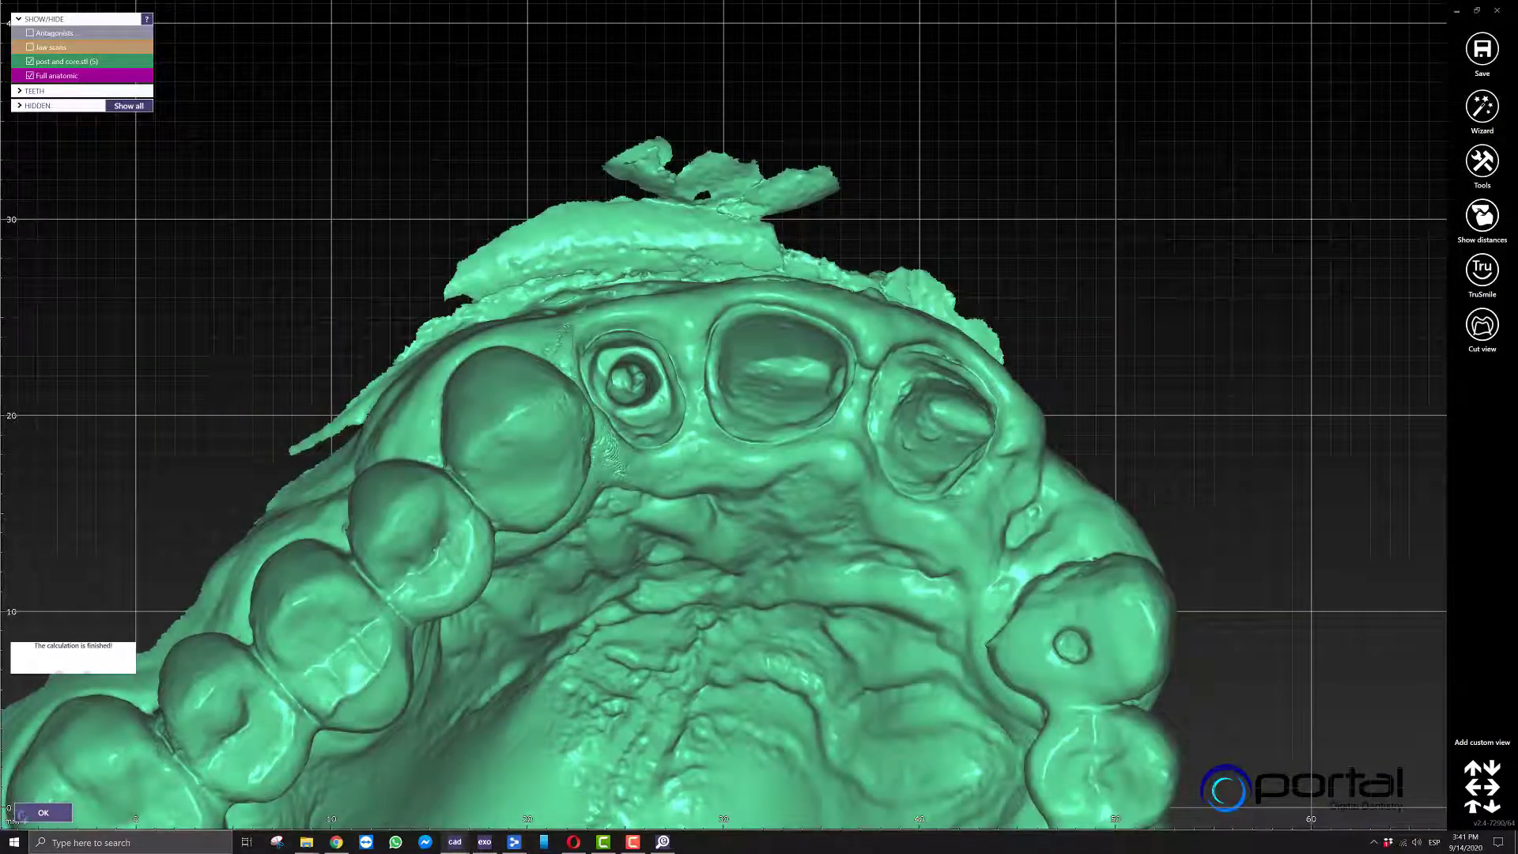
pyautogui.click(22, 814)
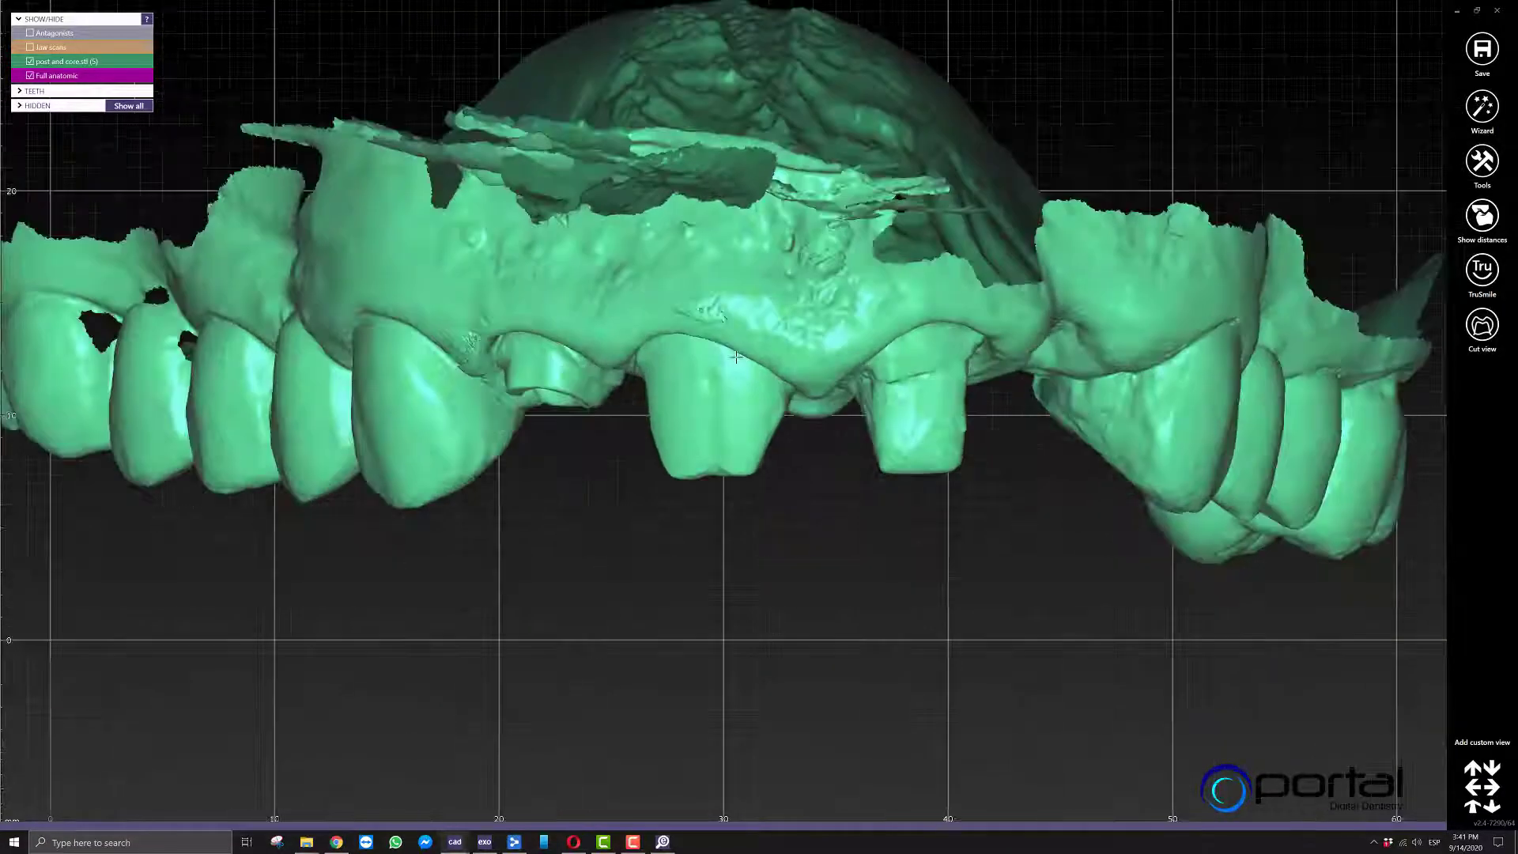
# Open the full anatomic waxup for free-forming and load post and core.stl as a custom attachment, rotated to the scan data orientation.
pyautogui.rightClick(737, 356)
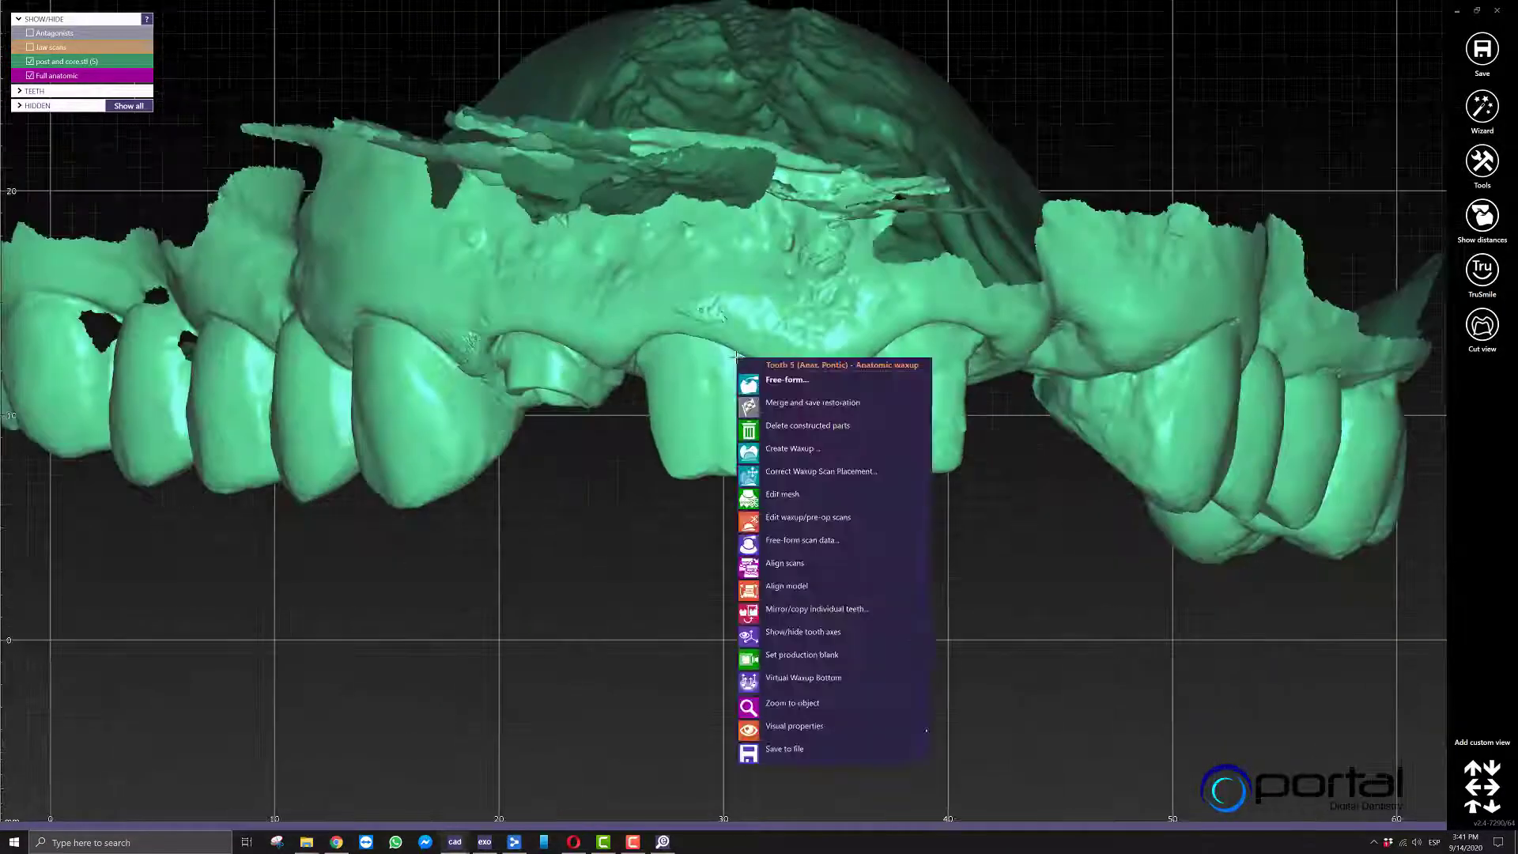
pyautogui.click(792, 383)
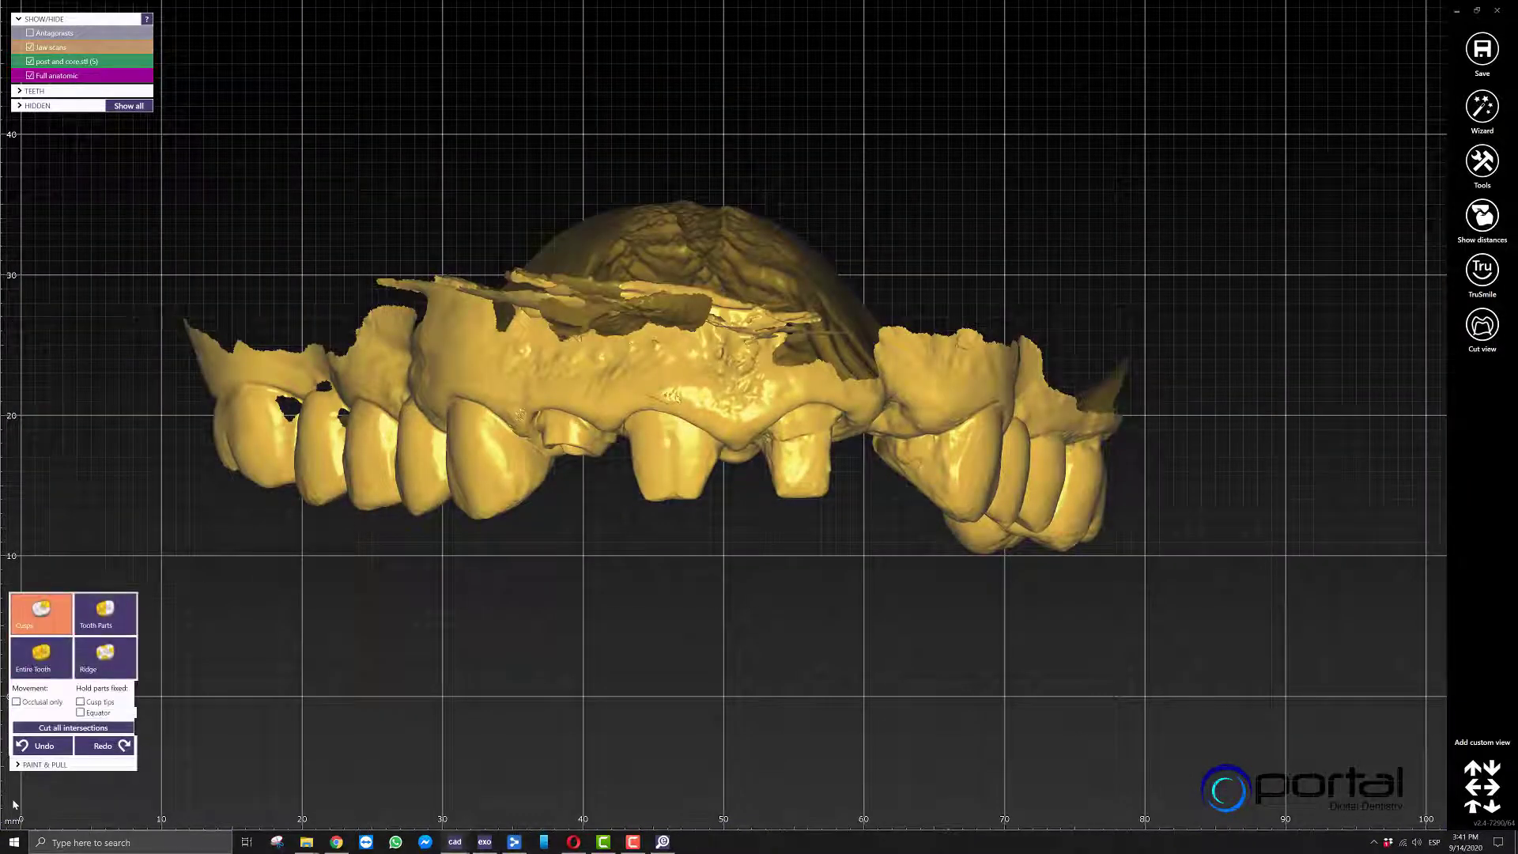
pyautogui.click(114, 572)
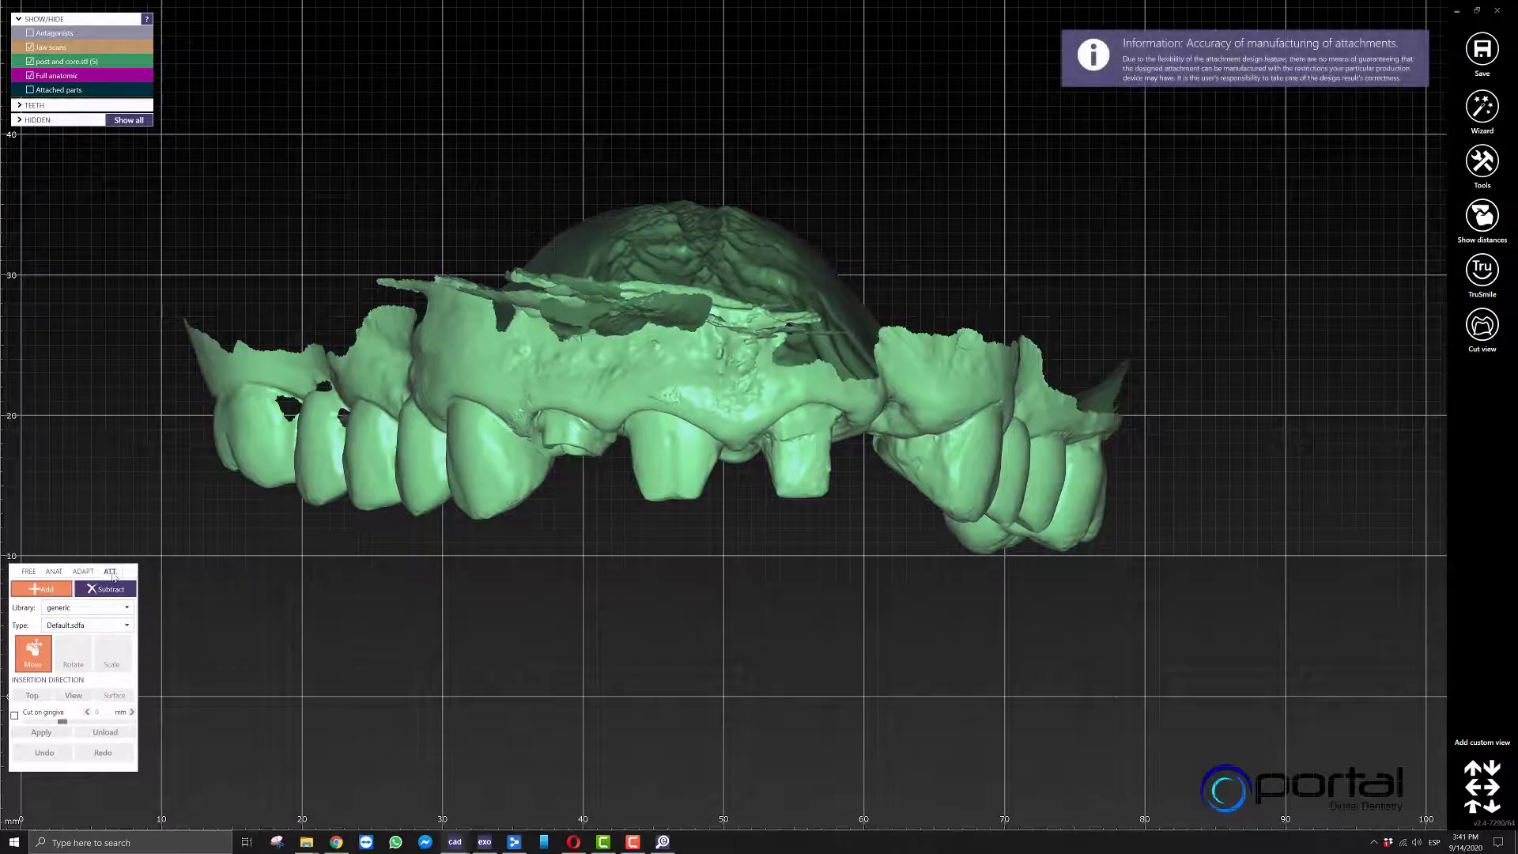
pyautogui.click(80, 611)
pyautogui.scroll(-3, 110, 545)
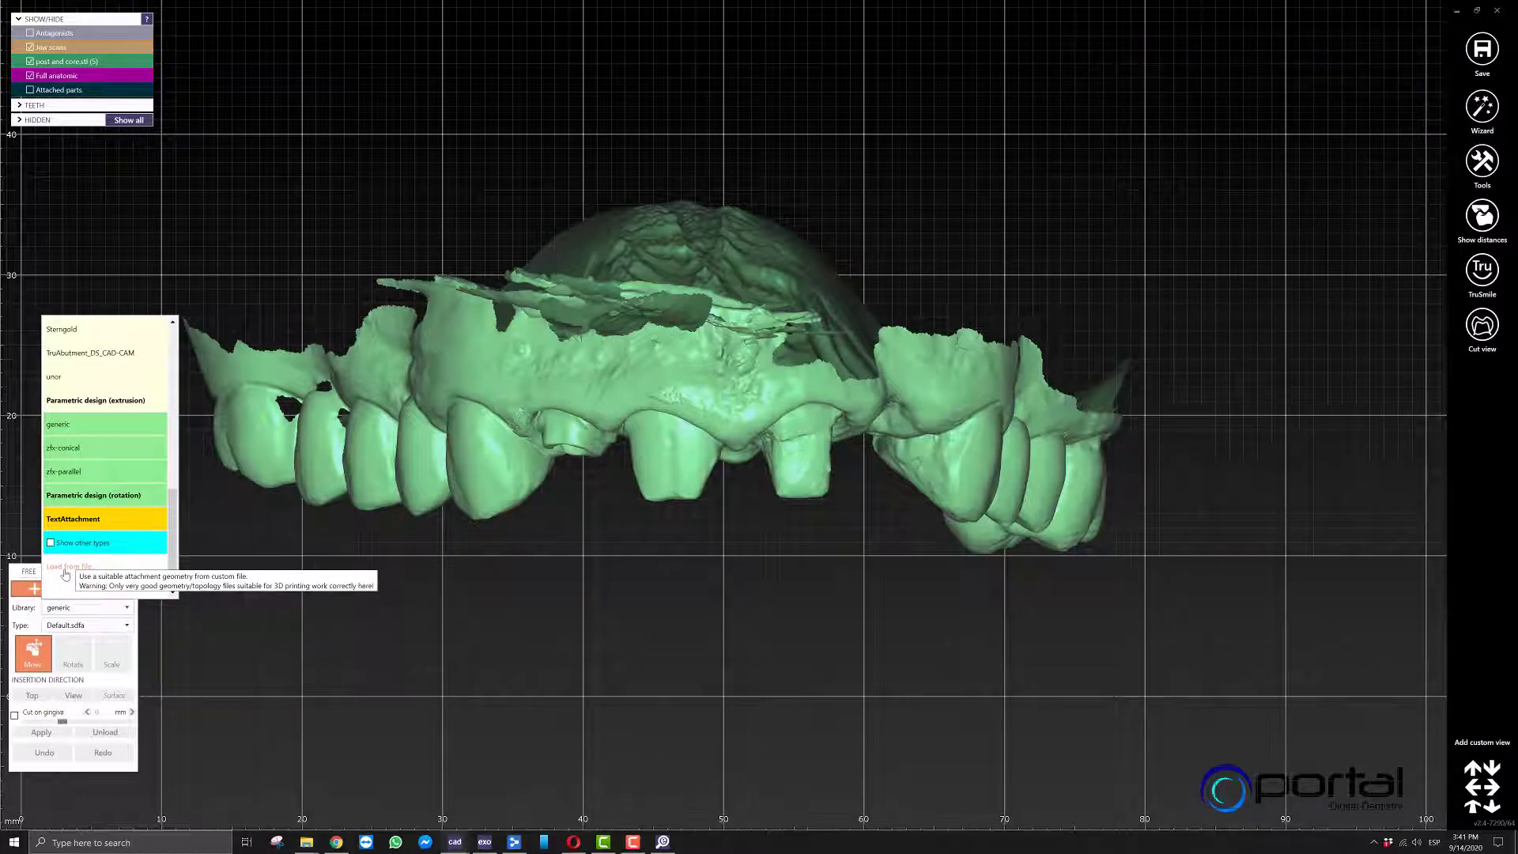
pyautogui.click(66, 569)
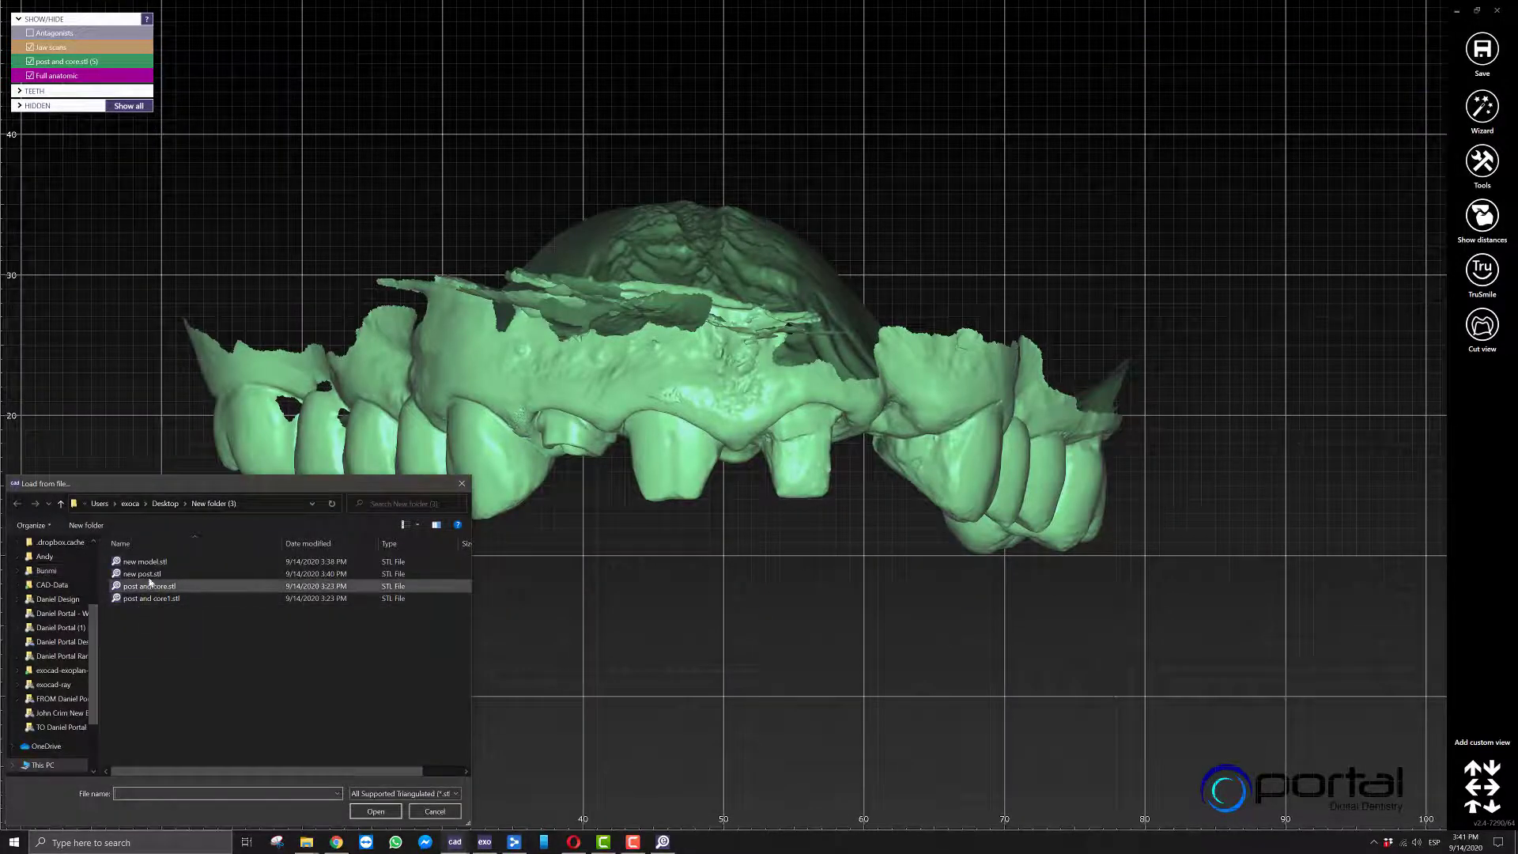
pyautogui.doubleClick(149, 586)
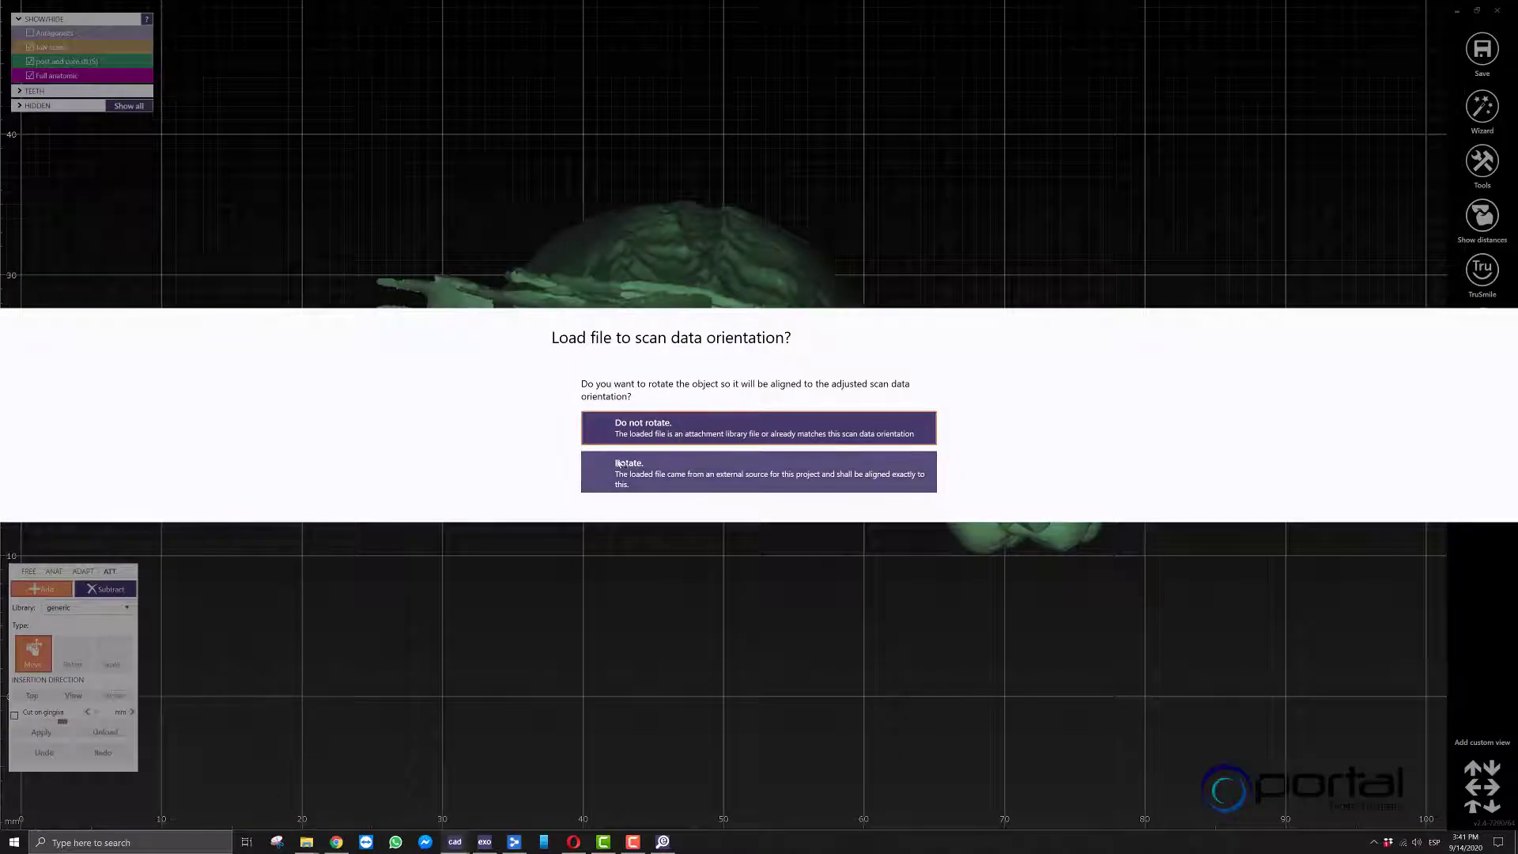
pyautogui.click(639, 473)
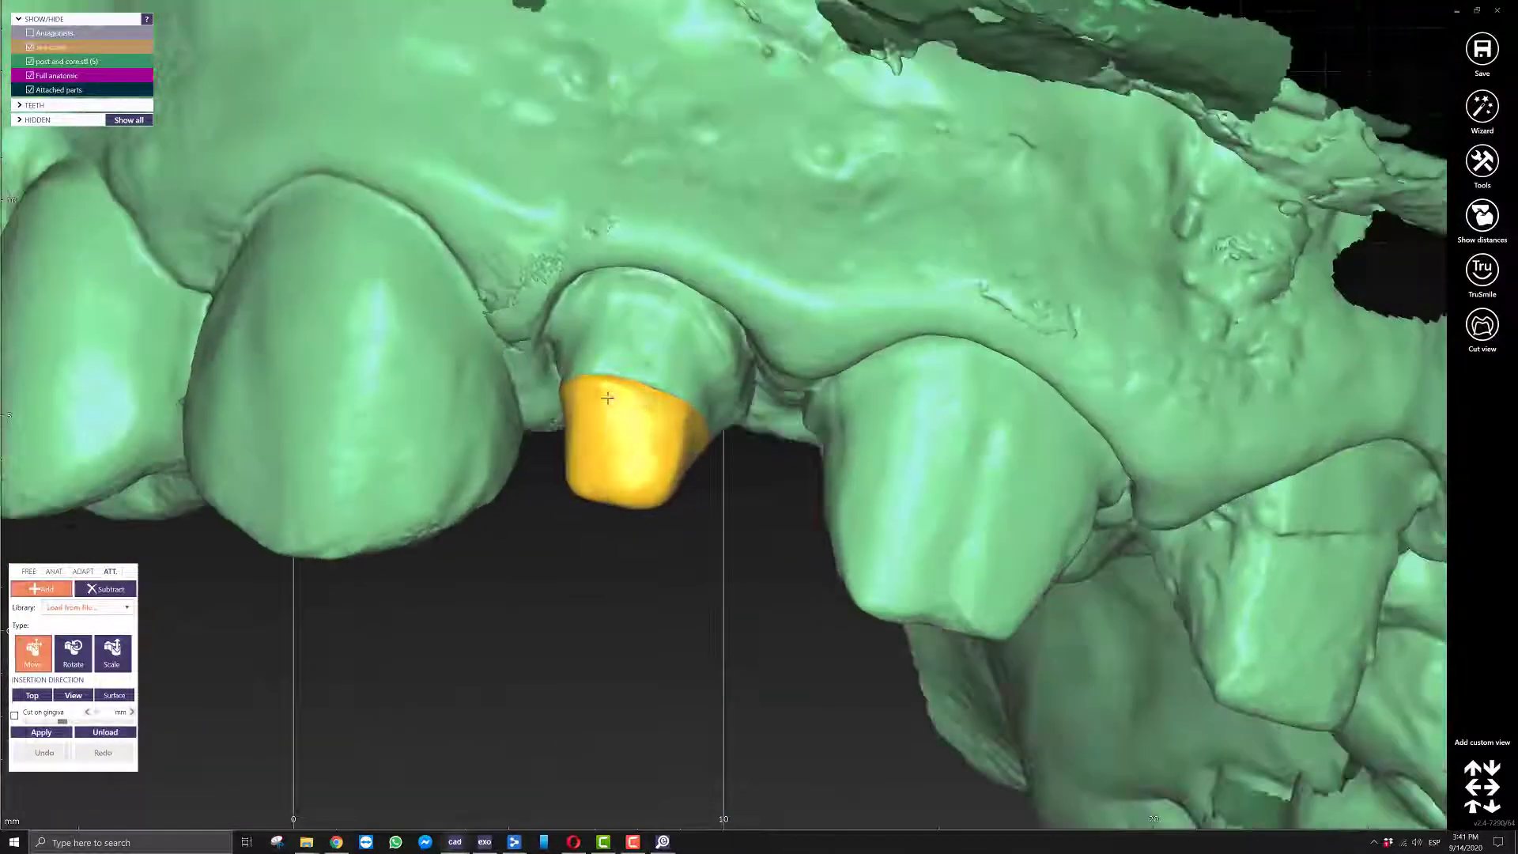
# Apply the loaded post and core attachment to the waxup and check its fit on the prepared tooth from several sides.
pyautogui.click(41, 733)
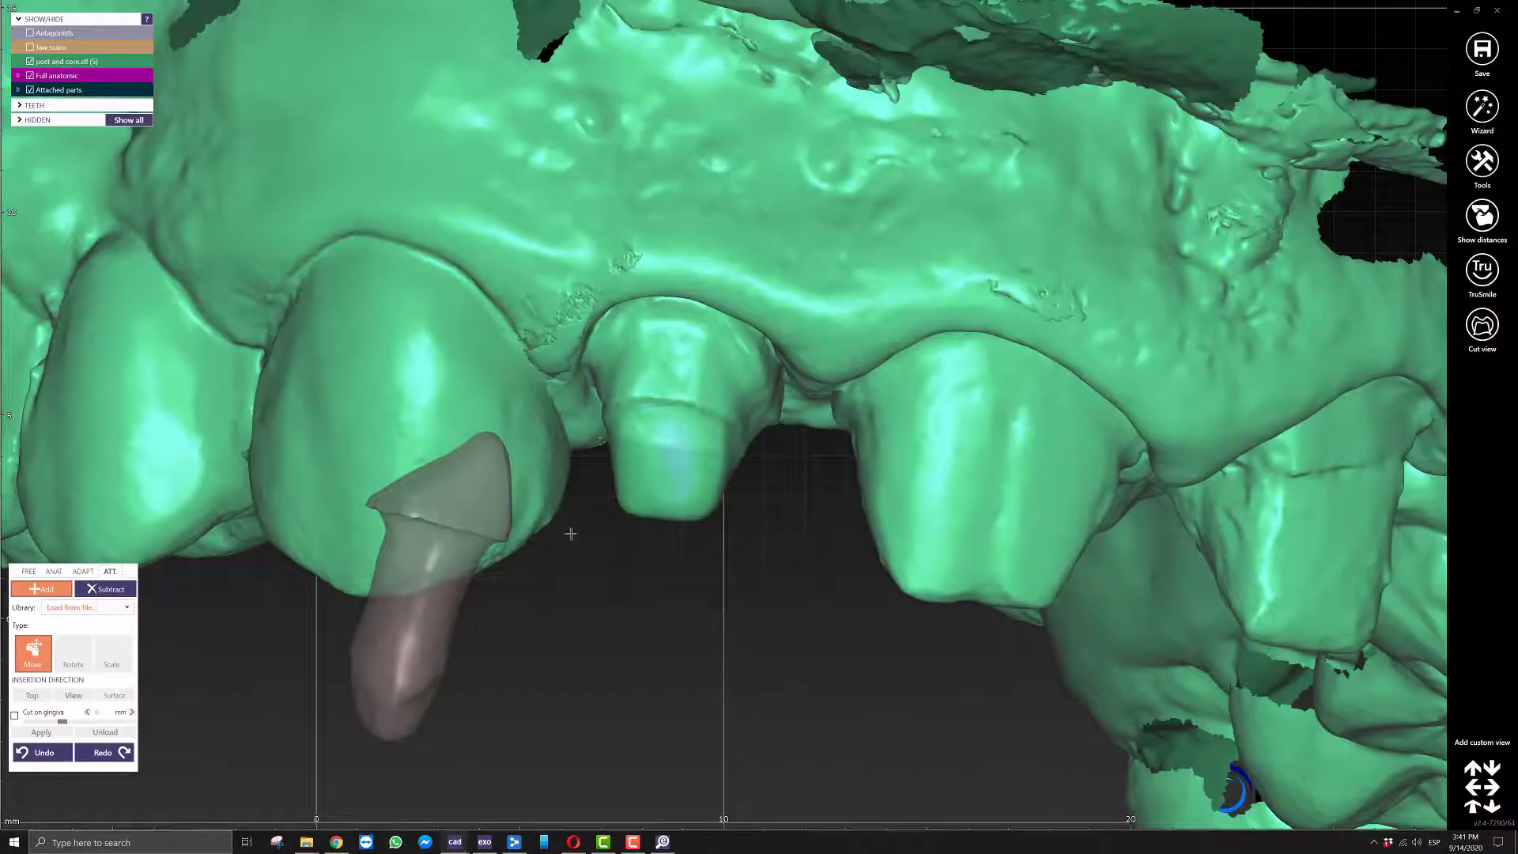
pyautogui.moveTo(571, 534); pyautogui.dragTo(590, 549, button='right')
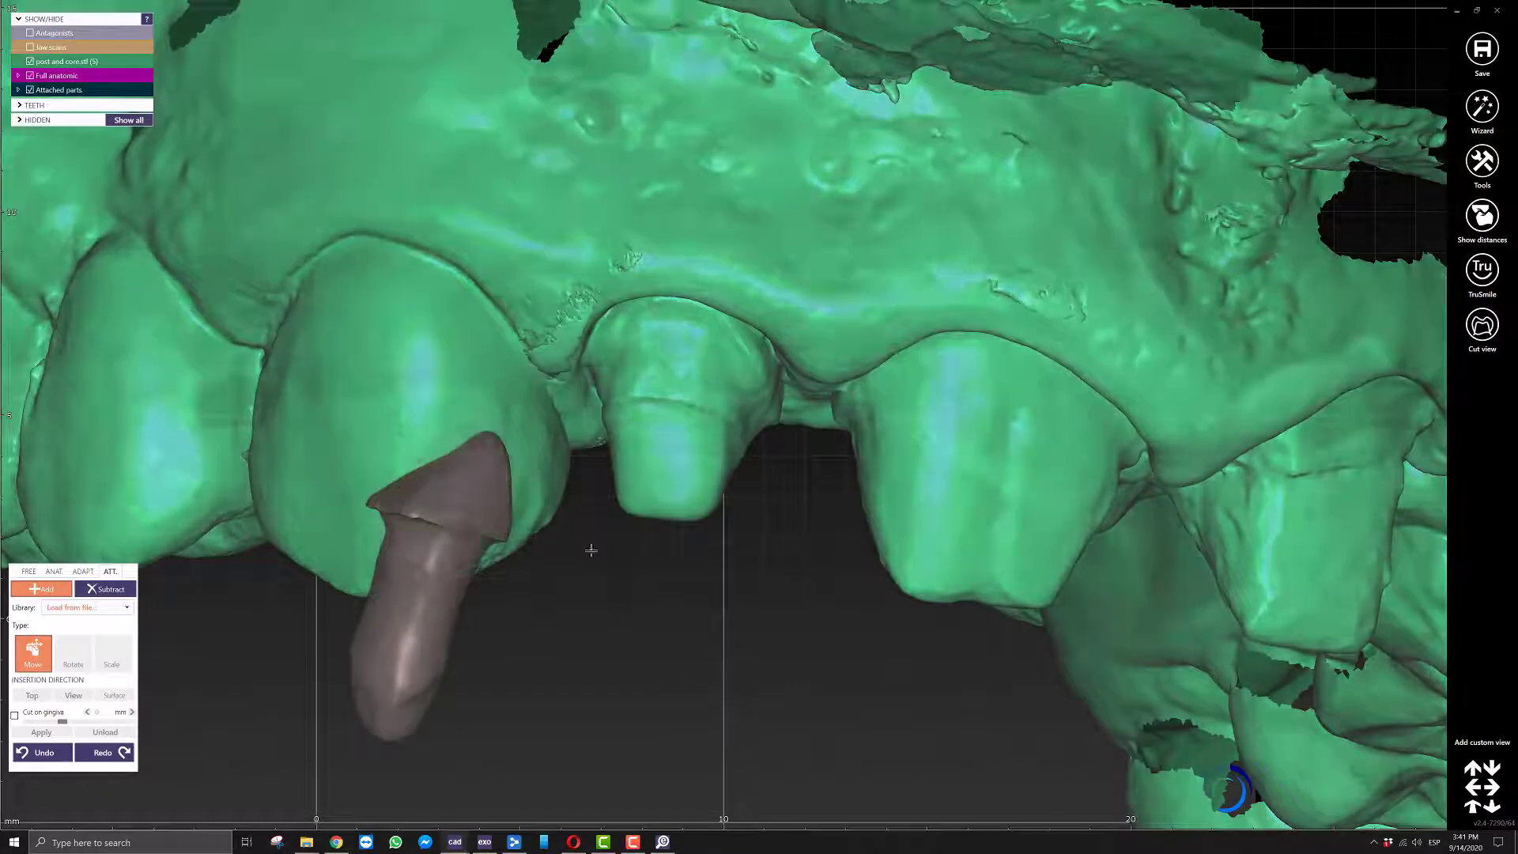
pyautogui.moveTo(435, 585); pyautogui.dragTo(689, 517)
pyautogui.scroll(-4, 742, 607)
pyautogui.moveTo(743, 607); pyautogui.dragTo(692, 626, button='right')
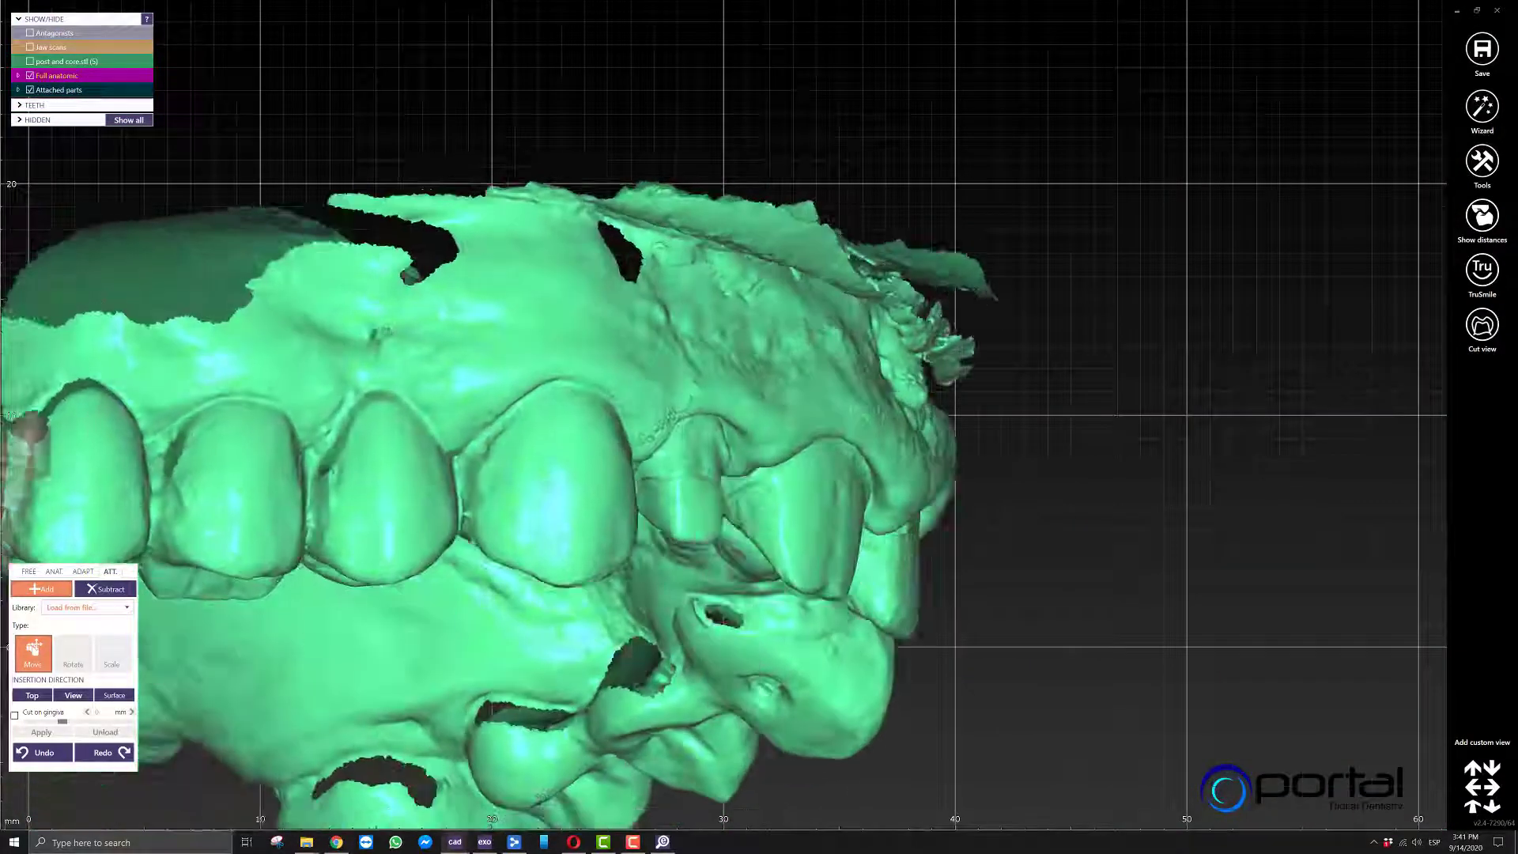
# Smooth the transition between the attached core and the prepared tooth on all sides with a small Smooth/Flatten brush.
pyautogui.click(26, 573)
pyautogui.moveTo(796, 515)
pyautogui.mouseDown(button='right')
pyautogui.moveTo(823, 491)
pyautogui.moveTo(815, 475)
pyautogui.mouseUp(button='right')
pyautogui.scroll(1, 587, 439)
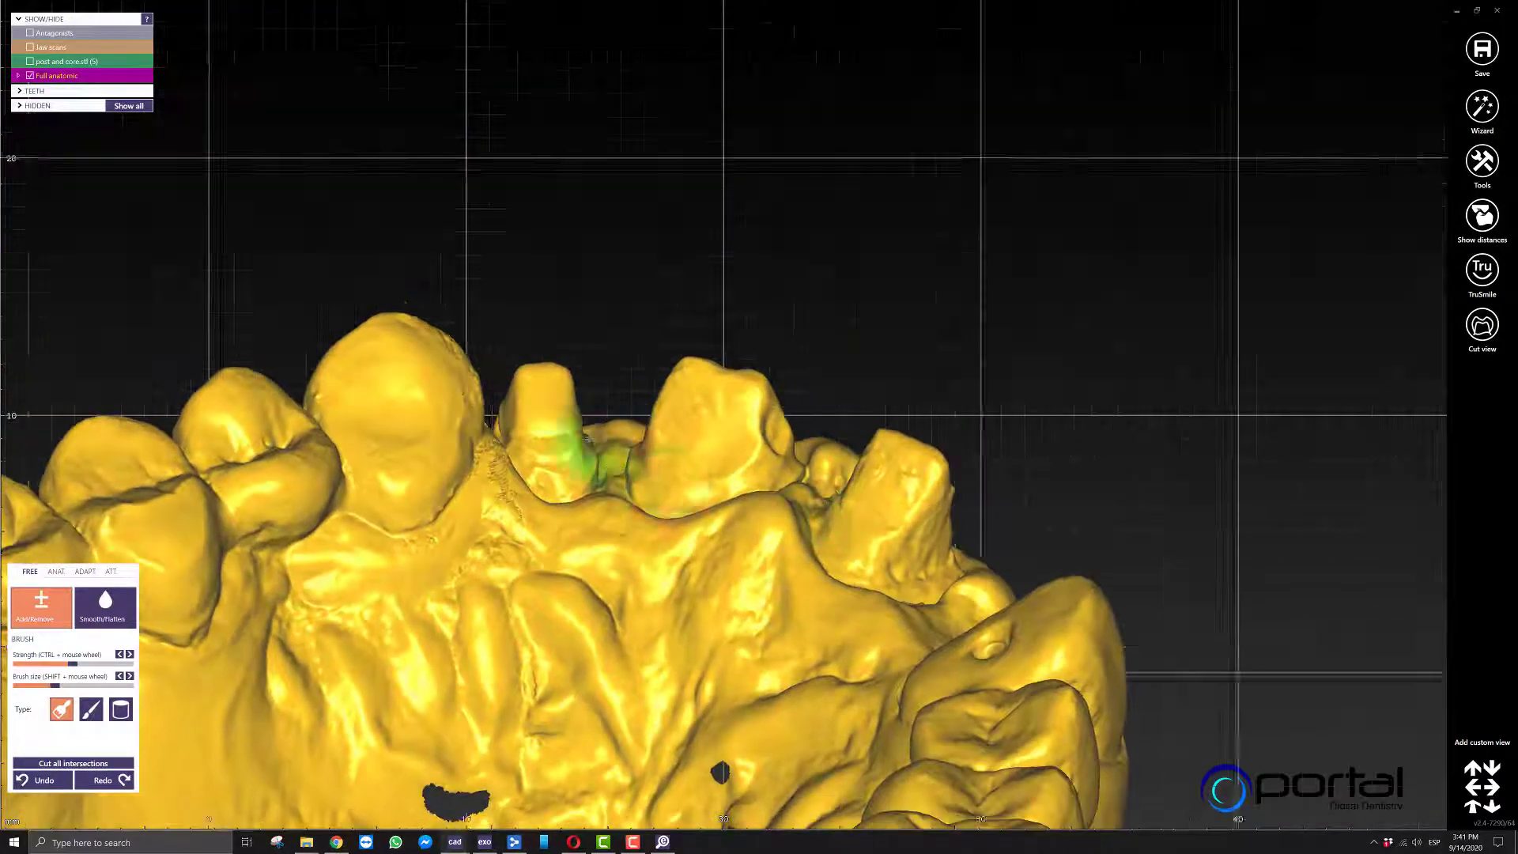
pyautogui.scroll(6, 588, 438)
pyautogui.keyDown('shift'); pyautogui.scroll(-4, 507, 423); pyautogui.keyUp('shift')
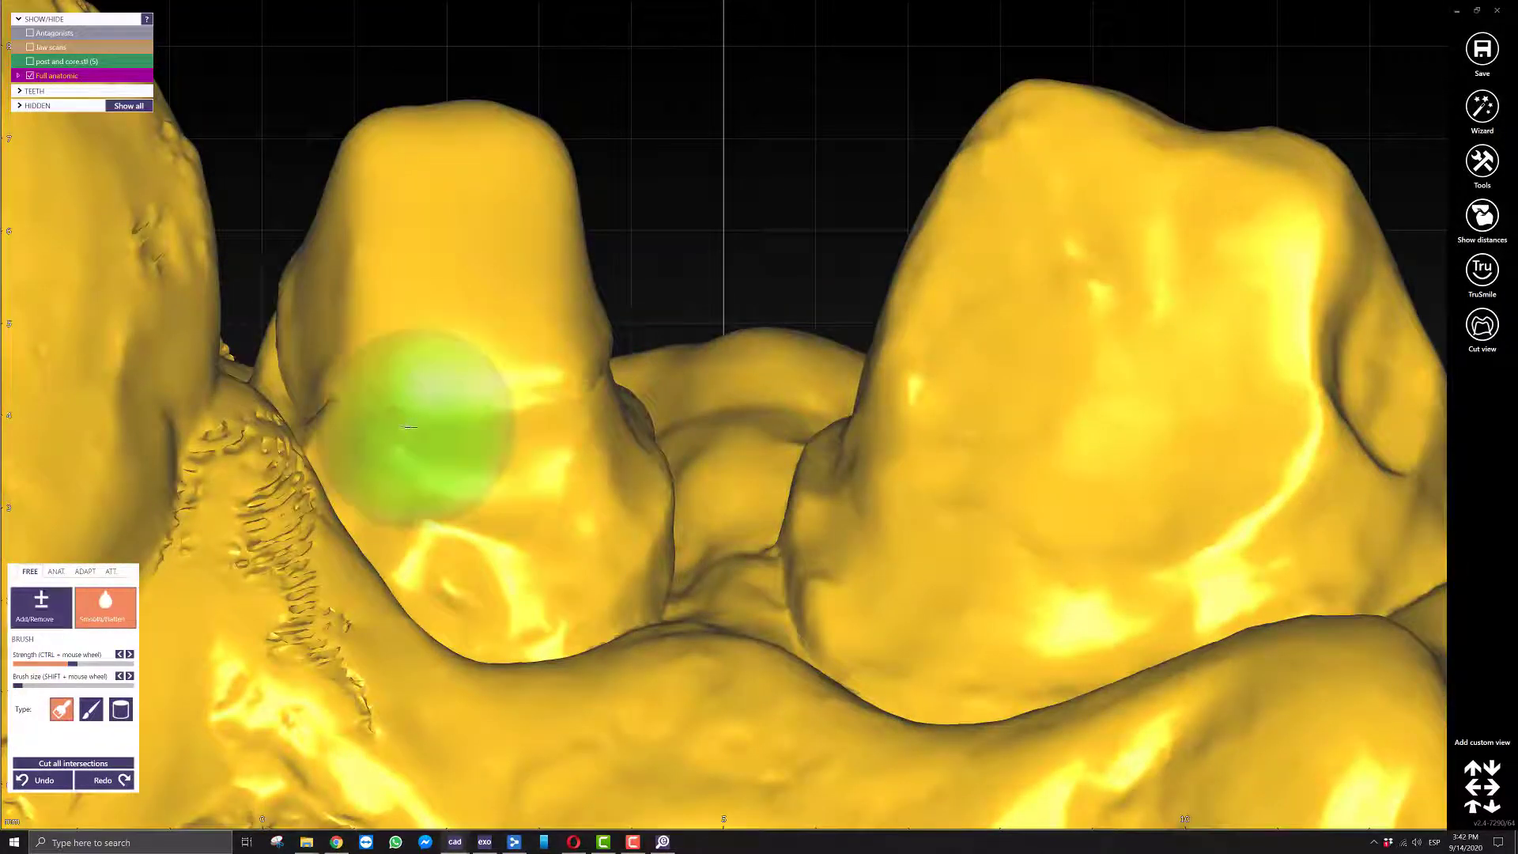
pyautogui.moveTo(410, 427); pyautogui.dragTo(915, 85, button='right')
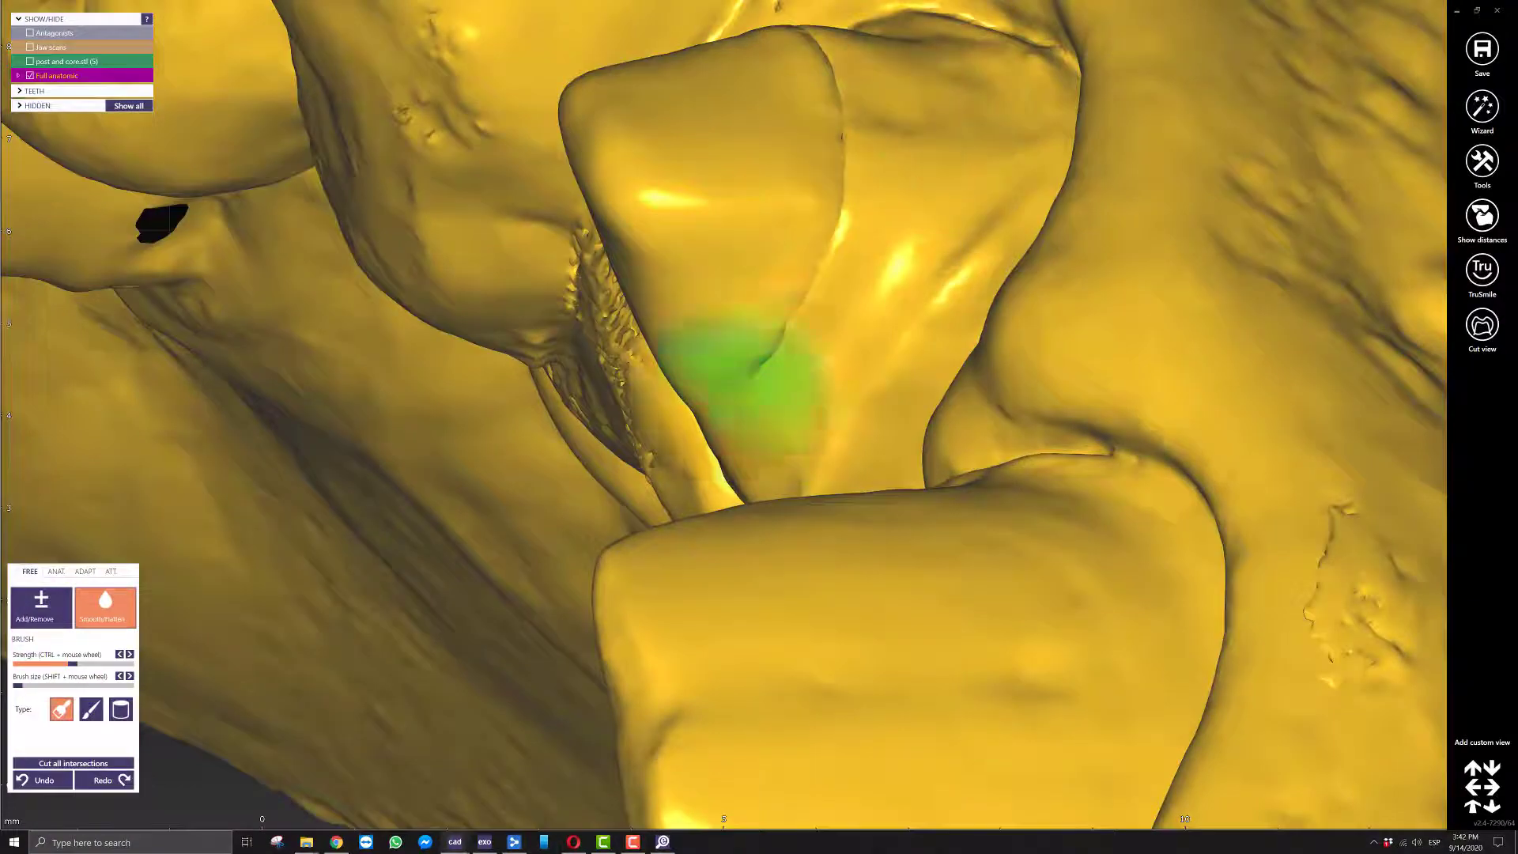
pyautogui.moveTo(815, 39); pyautogui.dragTo(739, 387, button='right')
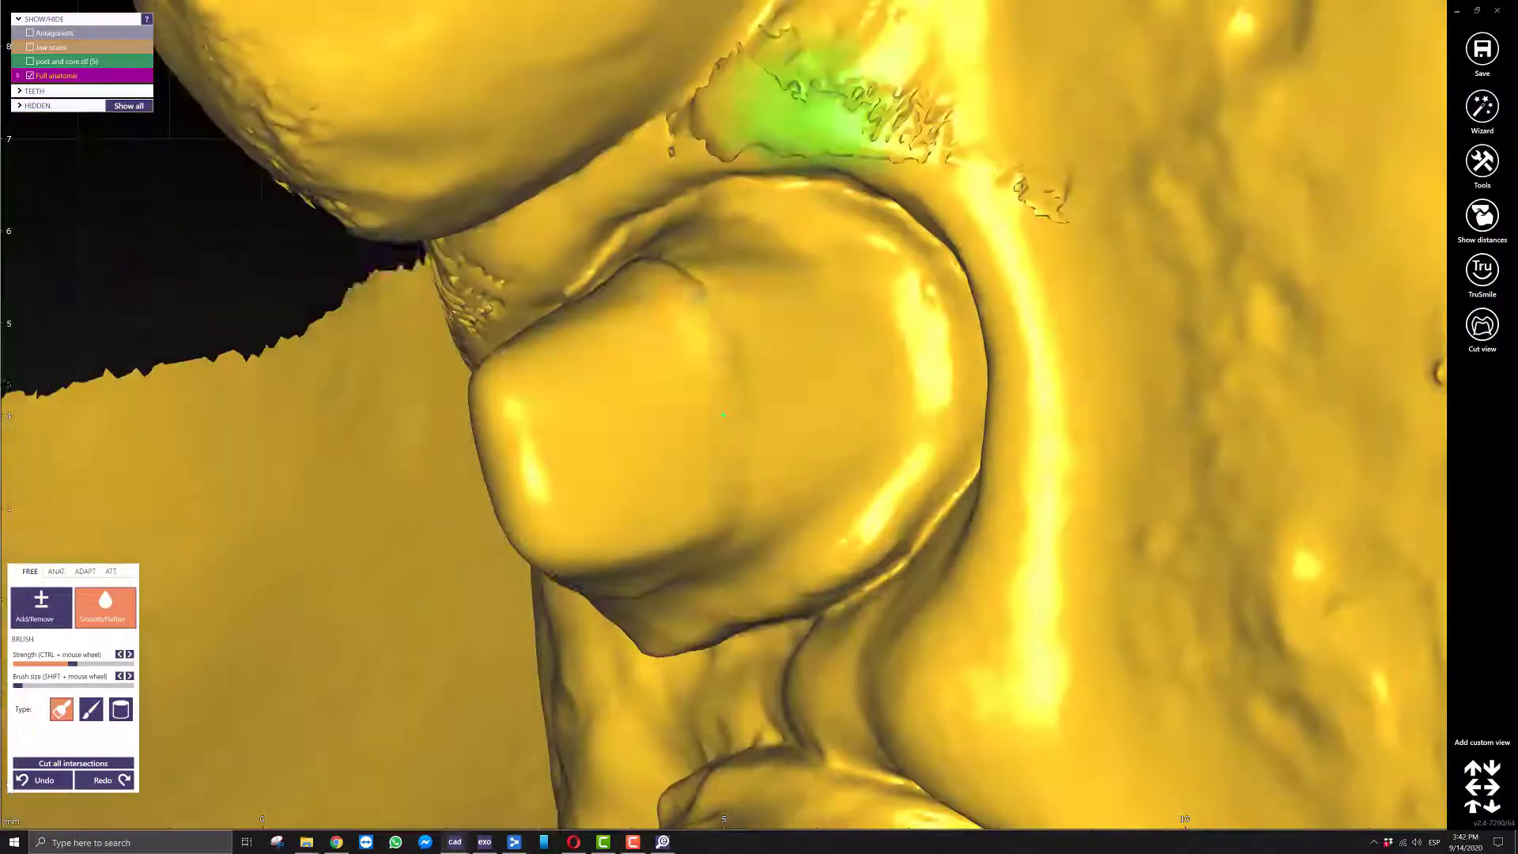
pyautogui.moveTo(693, 336); pyautogui.dragTo(972, 348, button='right')
pyautogui.scroll(-6, 449, 415)
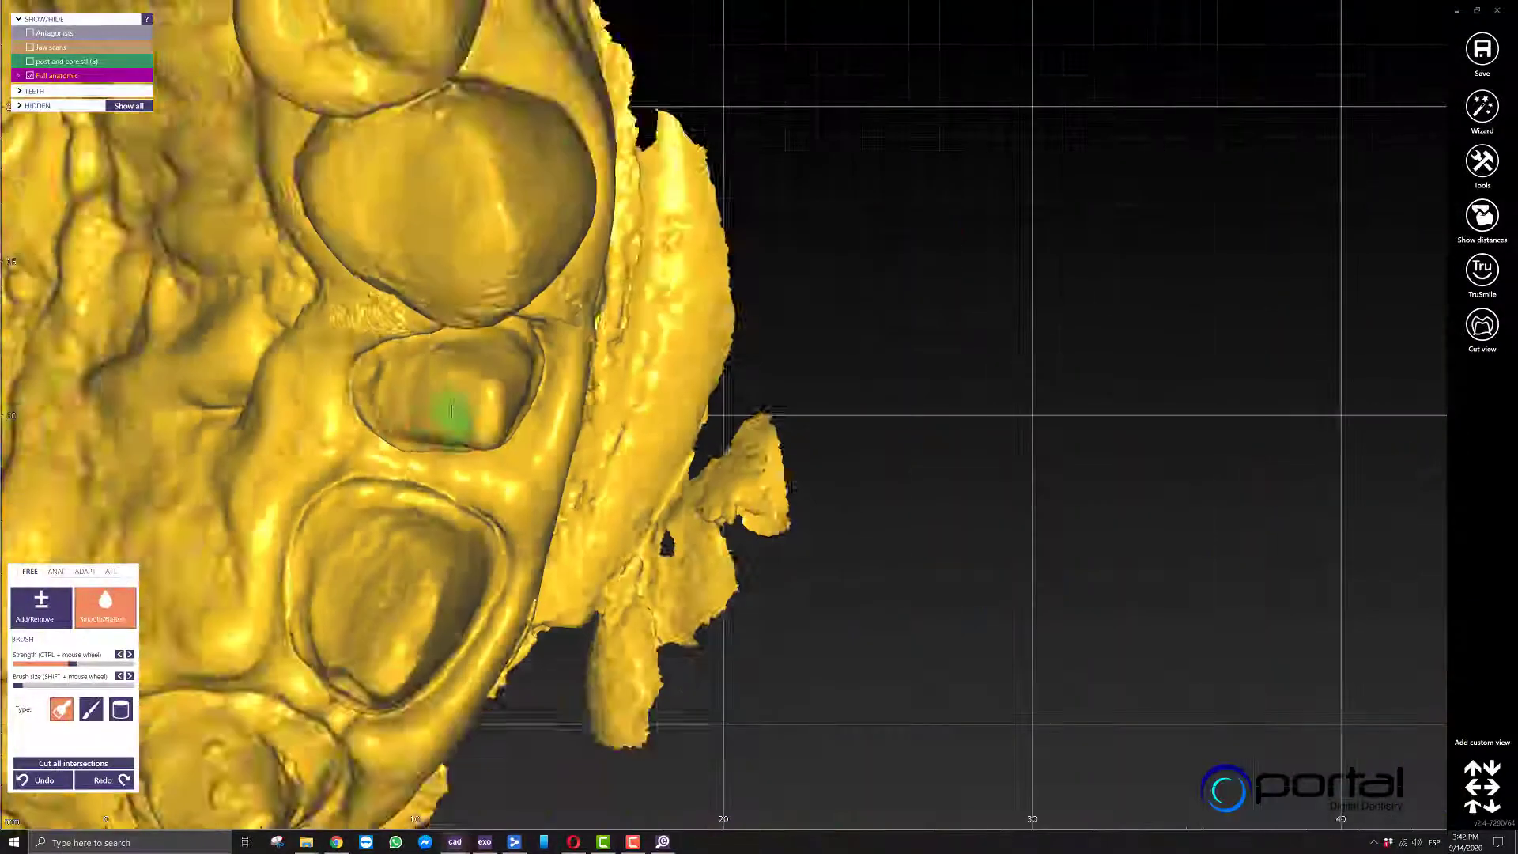
pyautogui.moveTo(449, 415)
pyautogui.mouseDown(button='right')
pyautogui.moveTo(601, 412)
pyautogui.moveTo(458, 438)
pyautogui.moveTo(490, 450)
pyautogui.mouseUp(button='right')
pyautogui.scroll(-1, 474, 440)
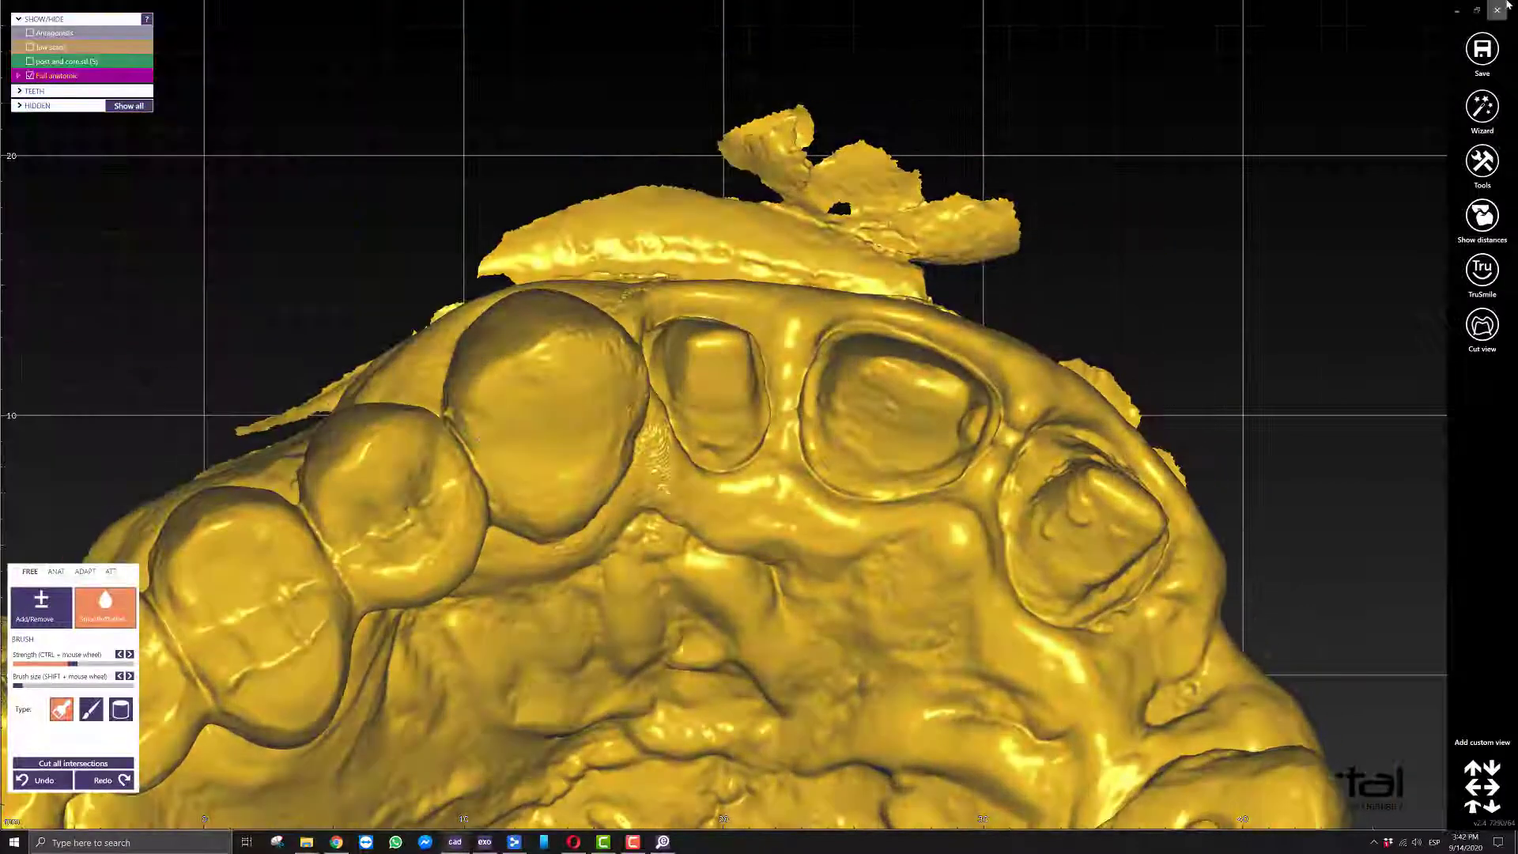
# Save the merged waxup as a plain STL named 12 in New folder (3), using the original coordinate system of the scan data.
pyautogui.click(1481, 51)
pyautogui.click(1408, 111)
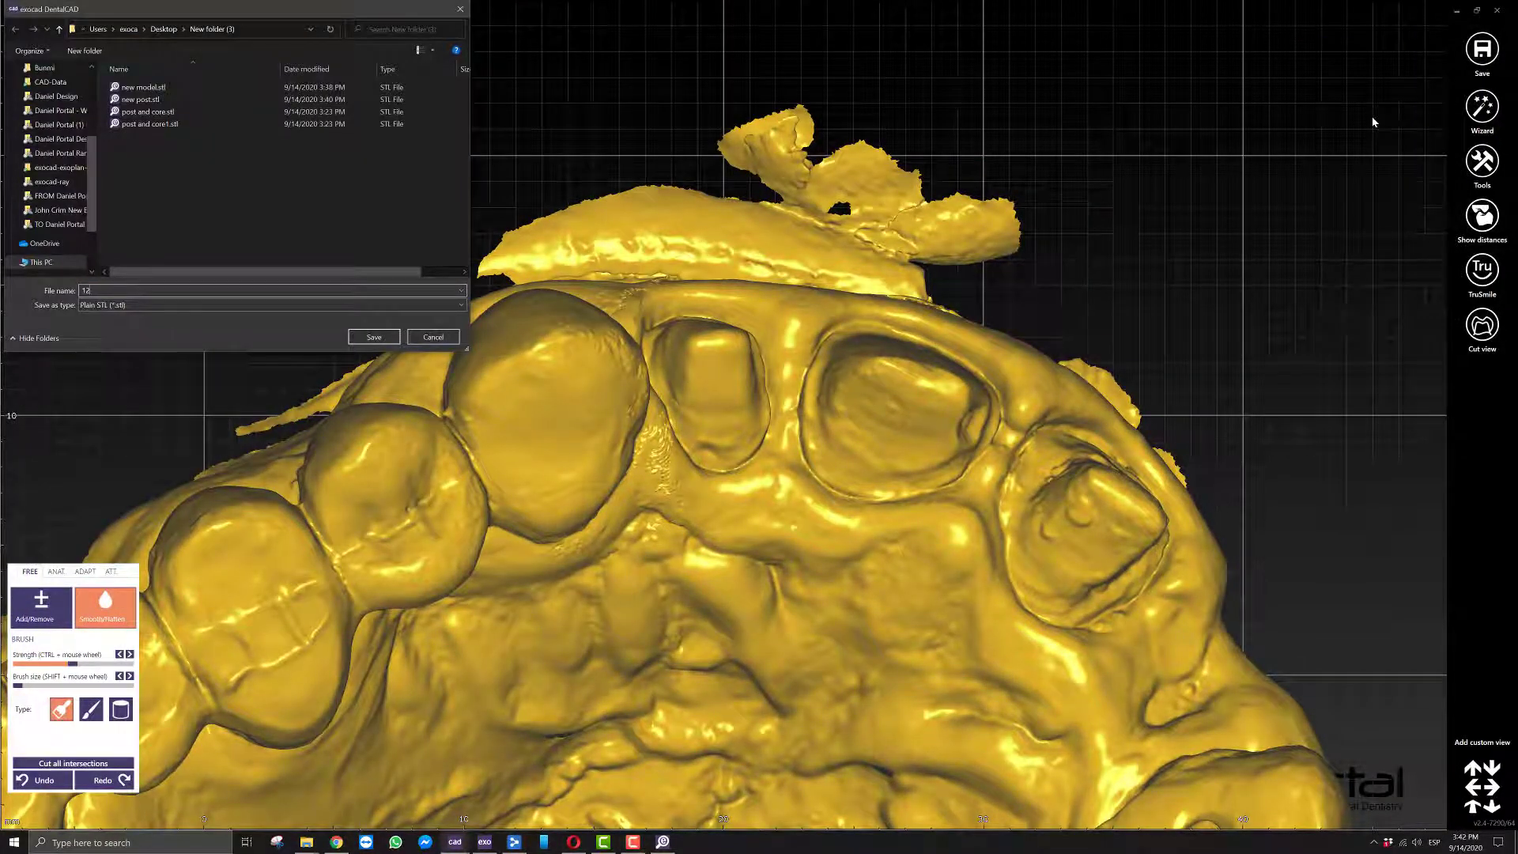
pyautogui.press('Return')
pyautogui.click(699, 480)
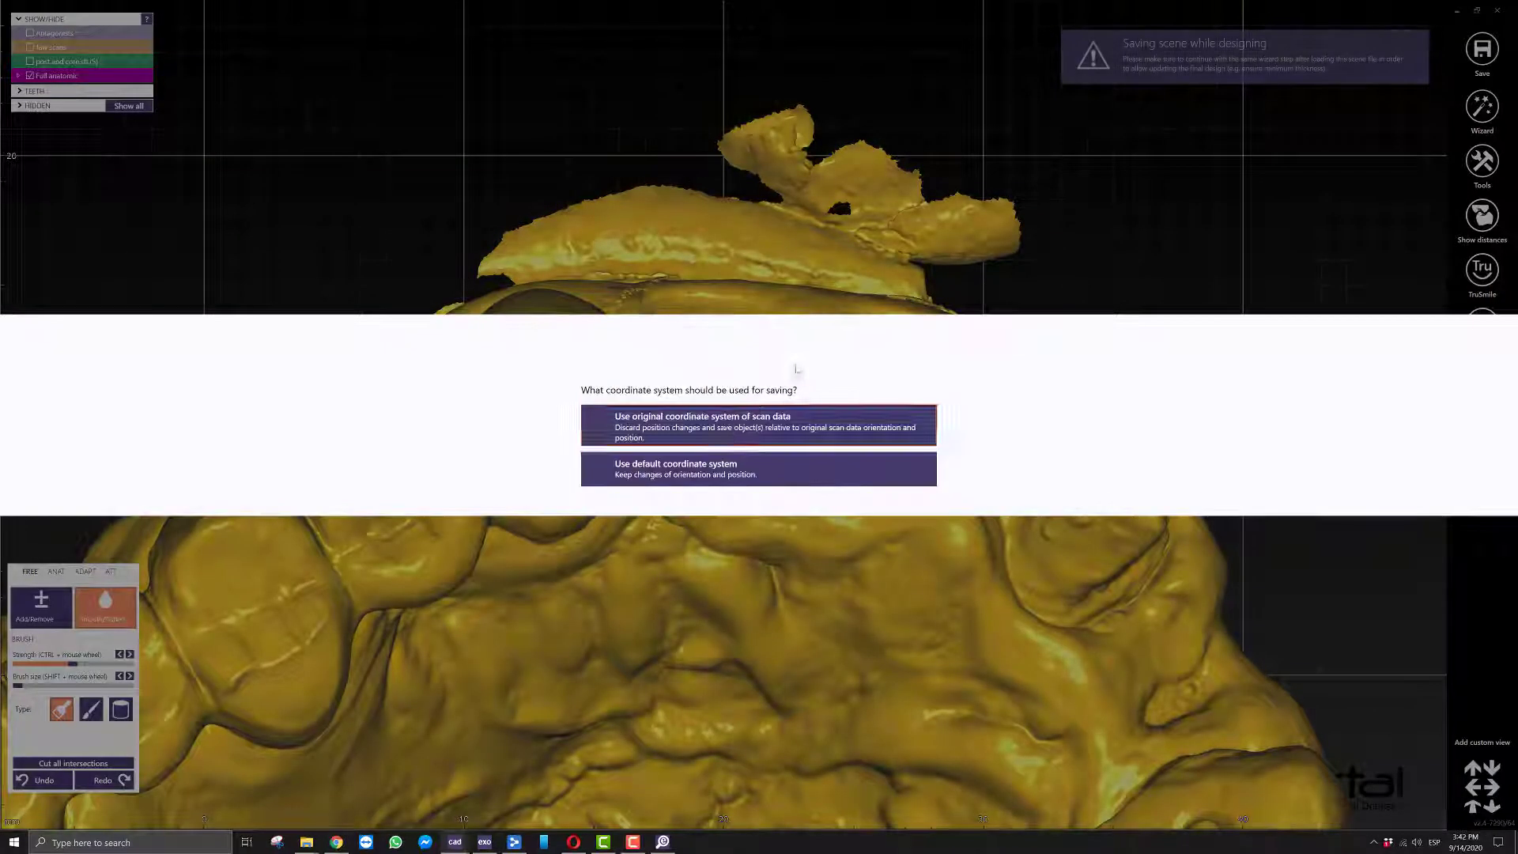
pyautogui.click(666, 432)
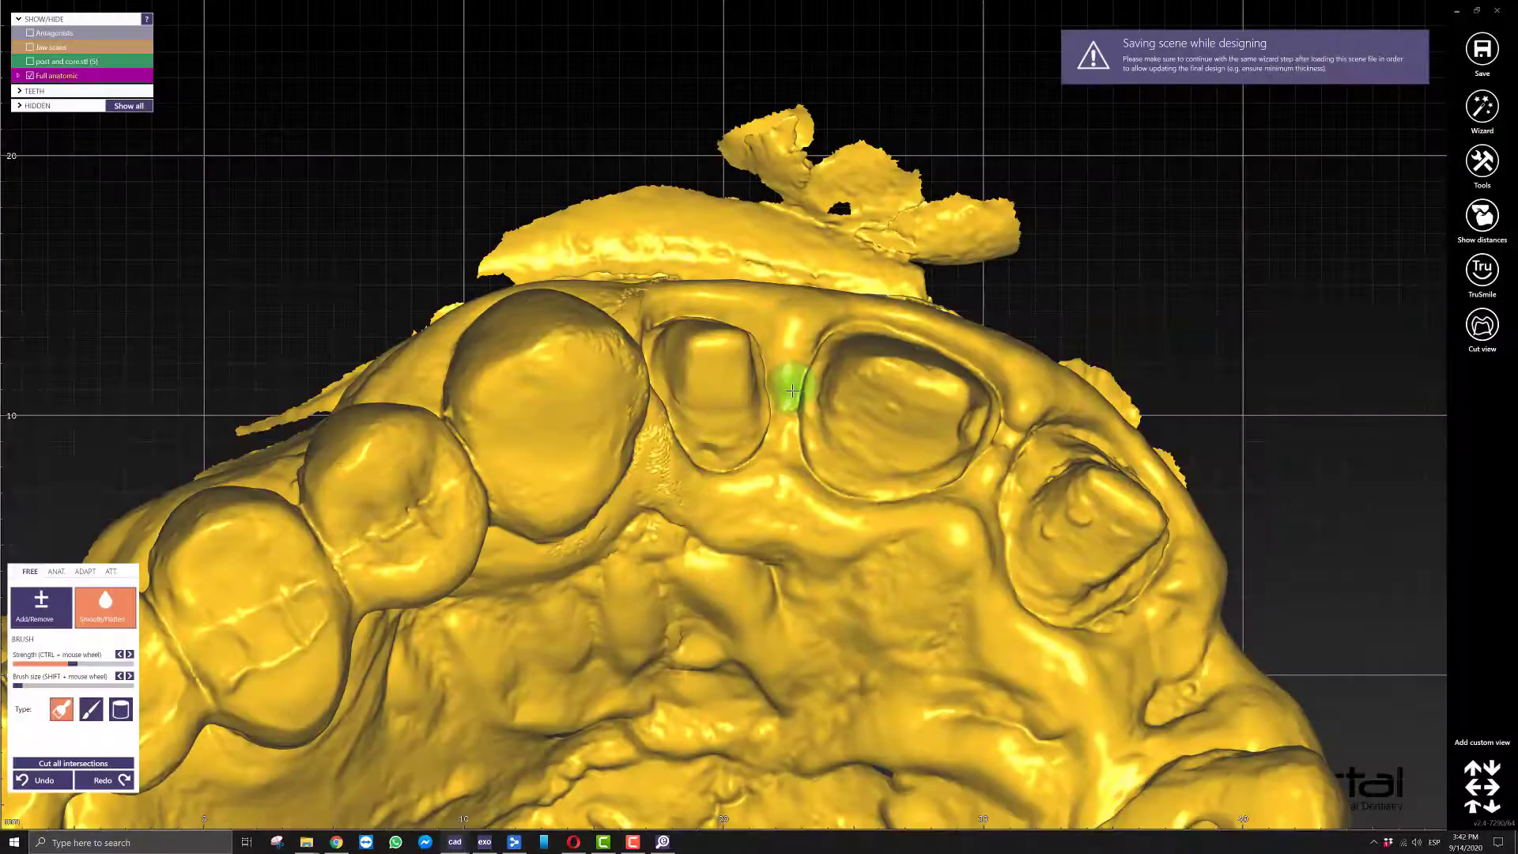